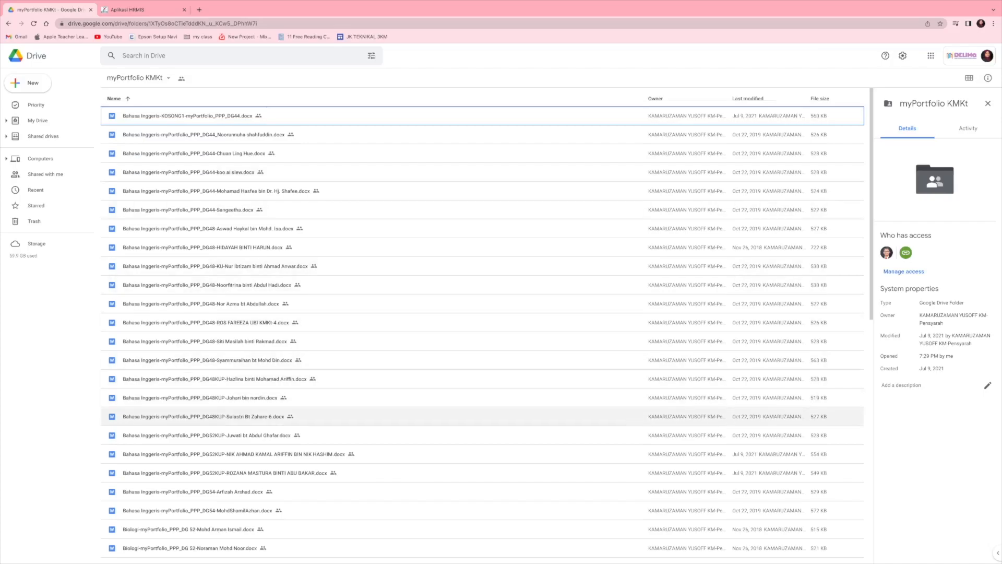
Open the Bahasa Inggeris myPortfolio DG48KUP document ending in -6, then switch to HRMIS and dismiss its password-update reminder.
double_click(204, 416)
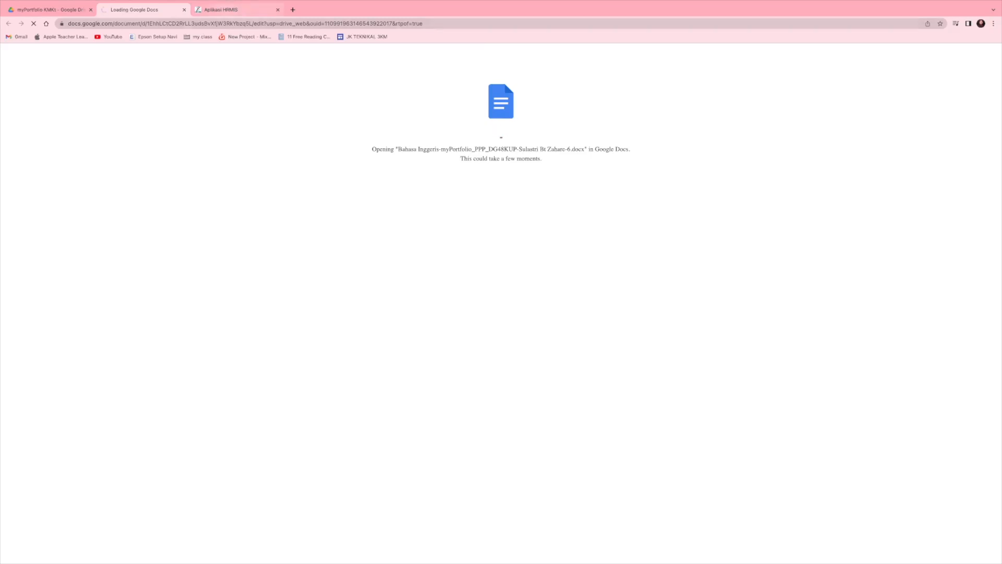
click(237, 10)
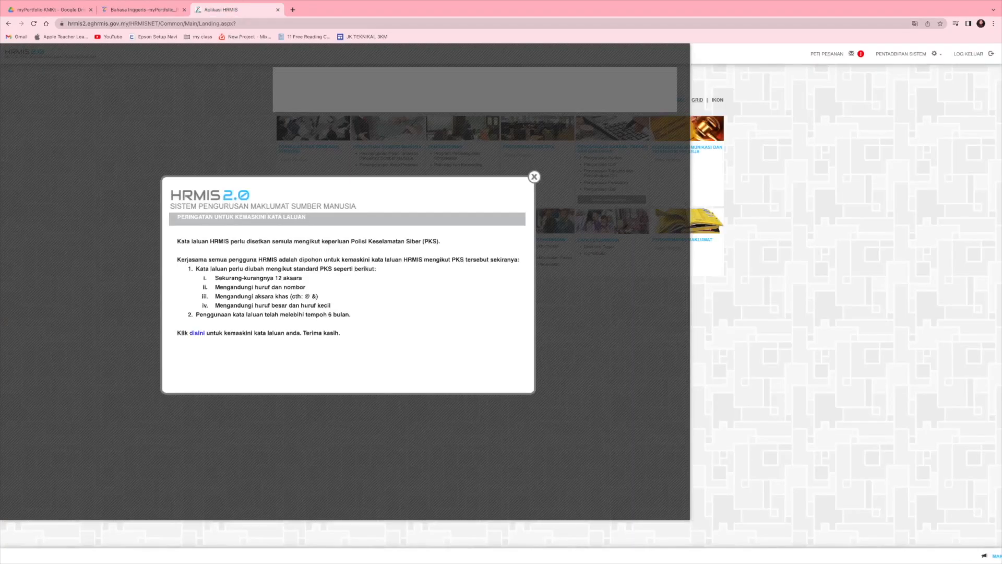
click(534, 177)
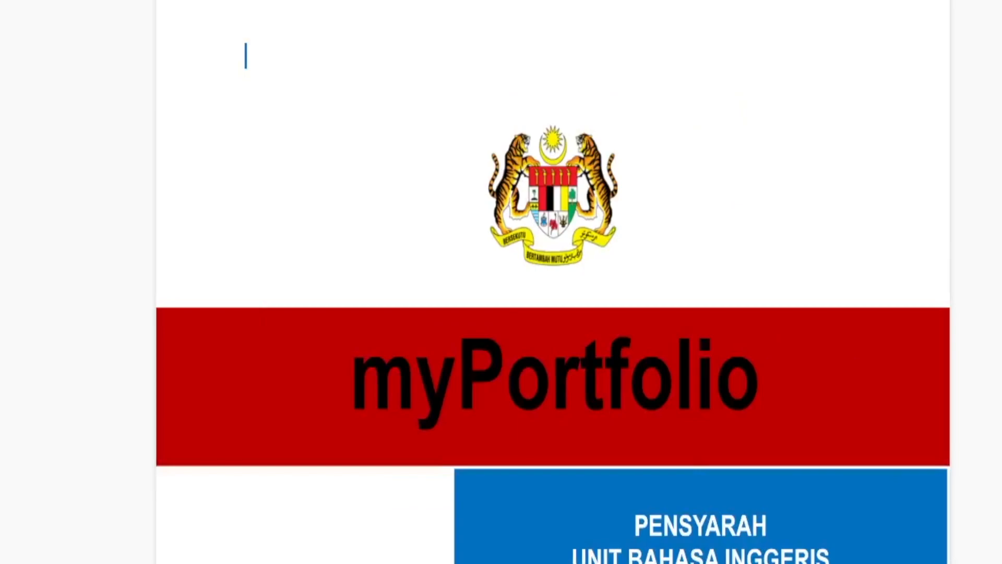
Review the portfolio document's cover page, officer details, table of contents and organisation chart.
scroll(553, 281, down, 12)
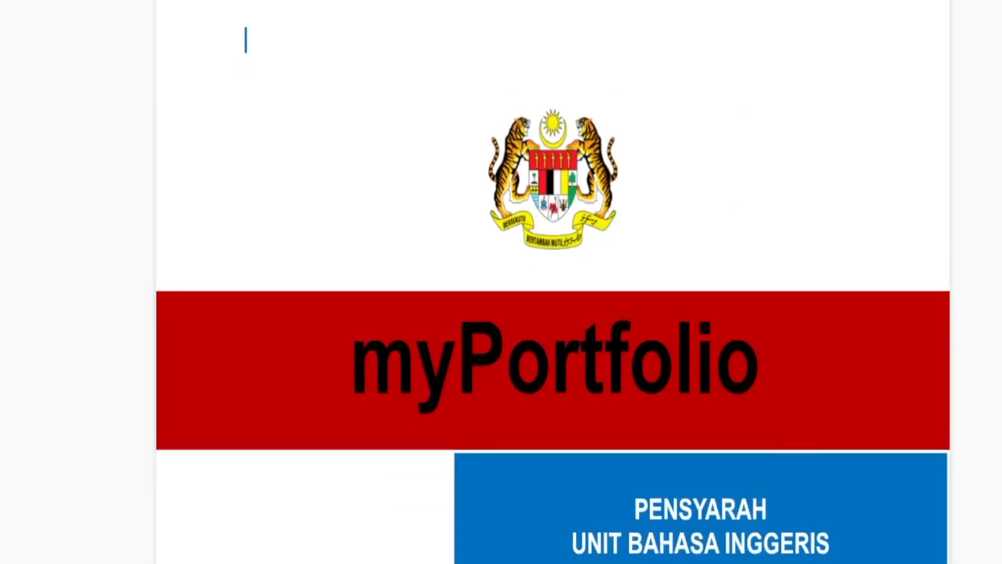
scroll(553, 282, down, 10)
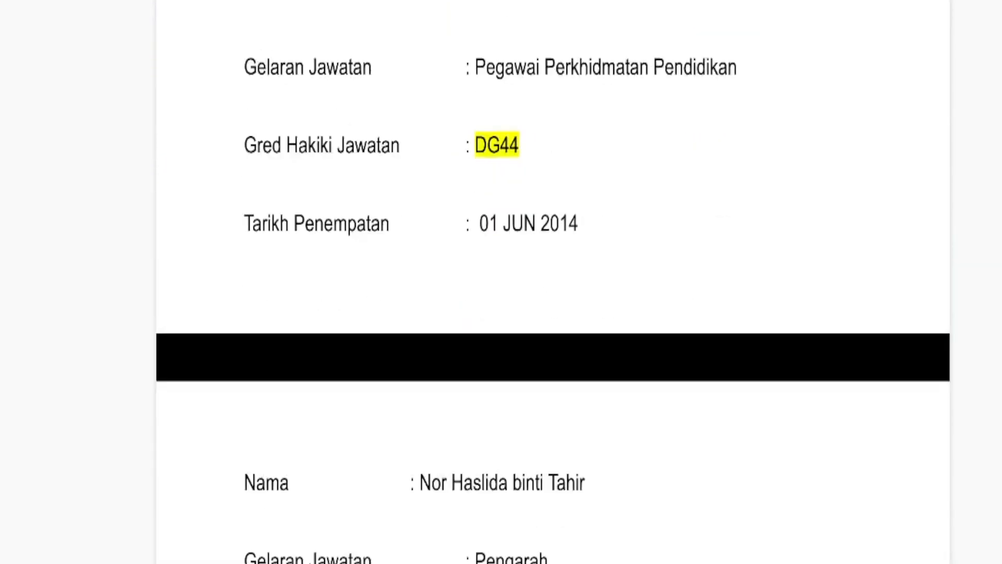
scroll(553, 281, up, 7)
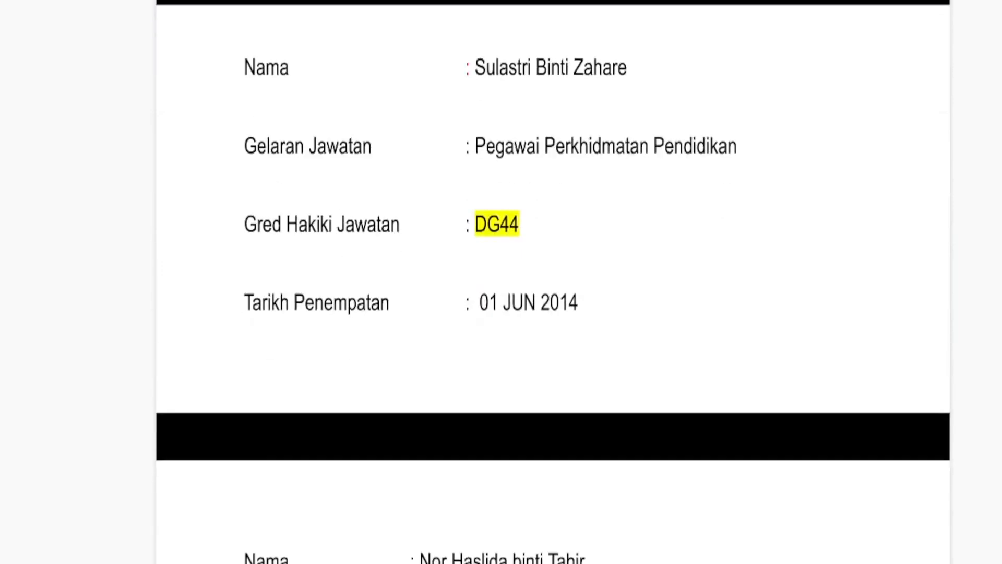
scroll(577, 403, down, 10)
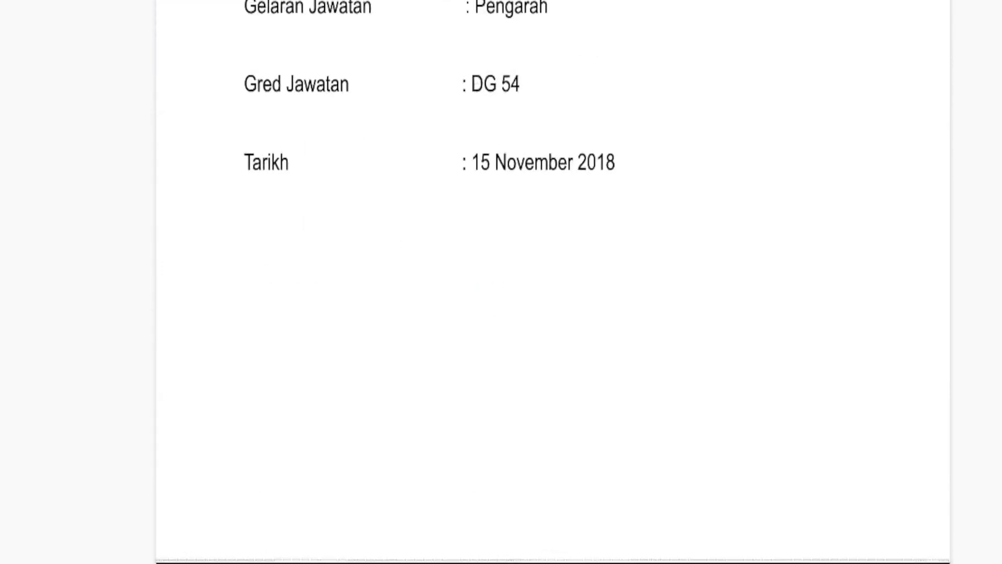
scroll(576, 403, down, 15)
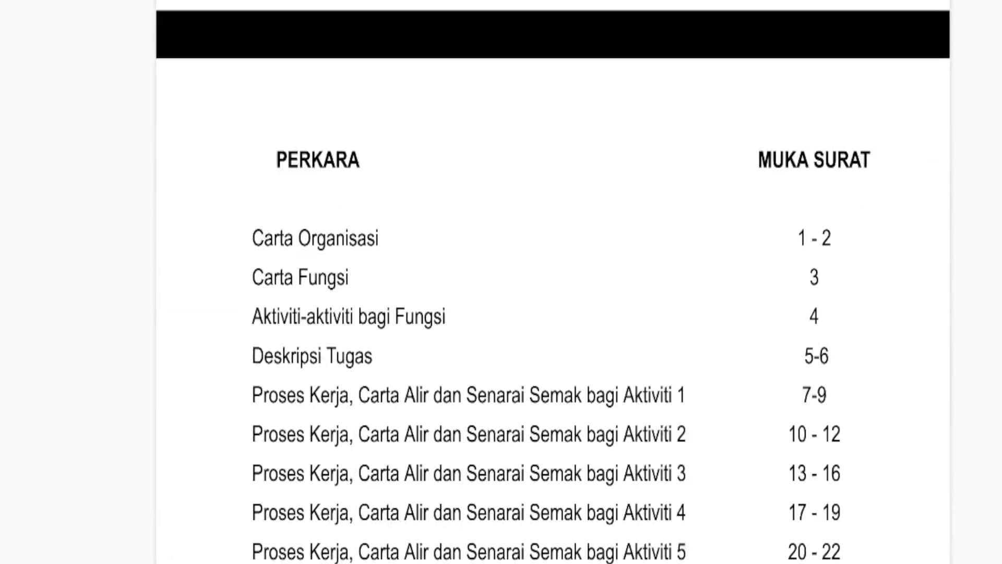
scroll(576, 403, down, 15)
scroll(576, 403, up, 3)
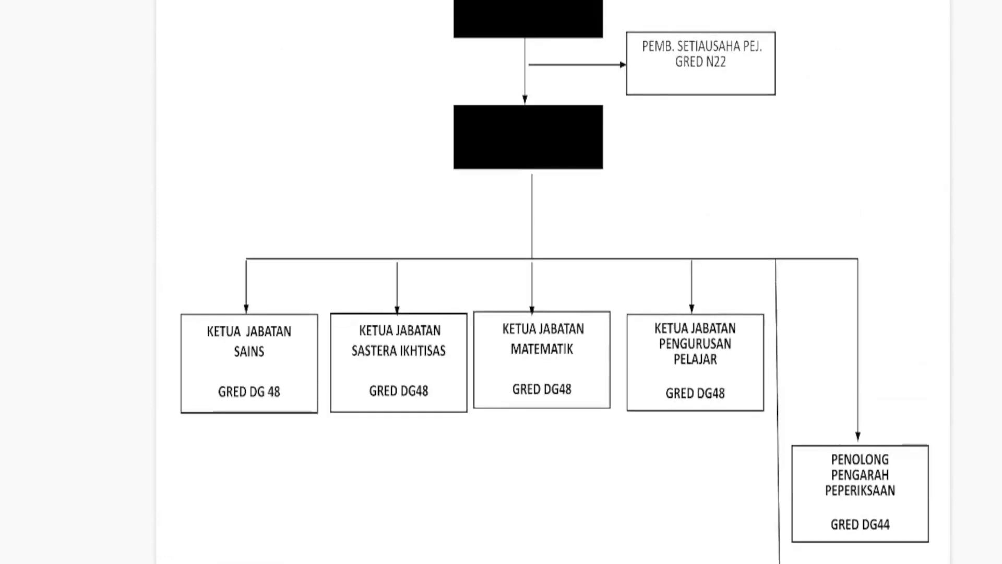
scroll(553, 282, up, 1)
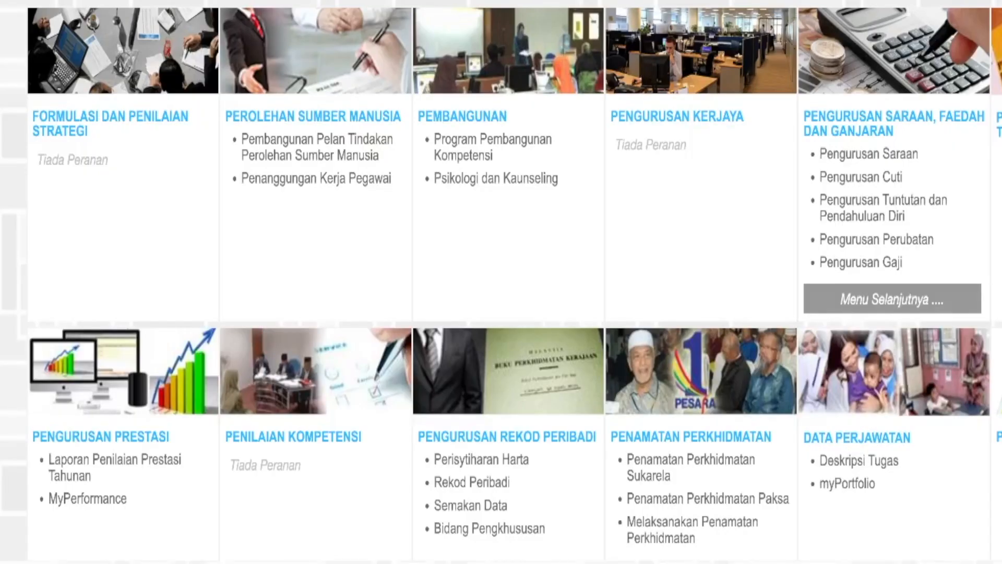
Open the Pemilik Kompetensi function of myPortfolio under Data Perjawatan in HRMIS.
scroll(501, 282, down, 1)
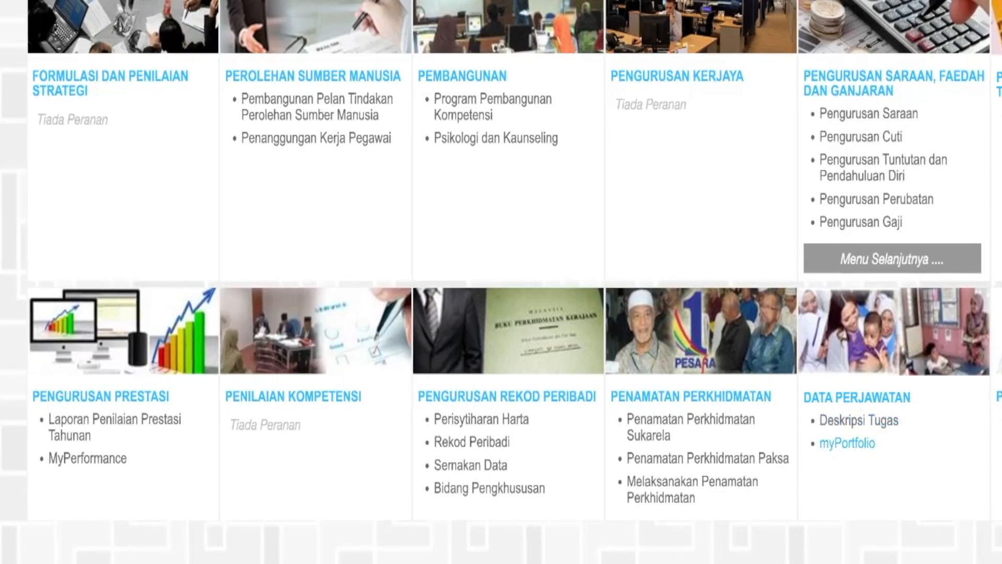
click(847, 443)
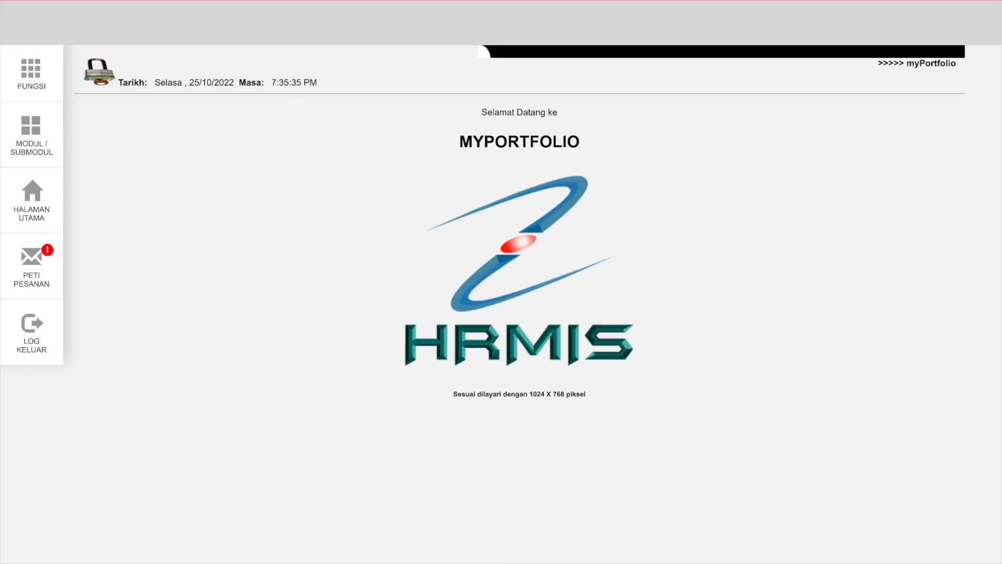
mouse_move(31, 73)
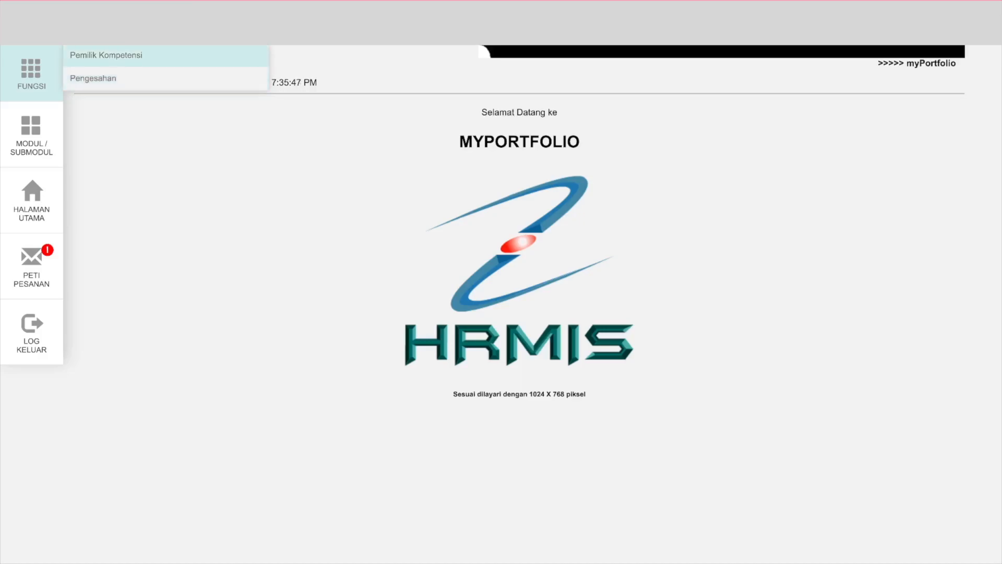
click(106, 55)
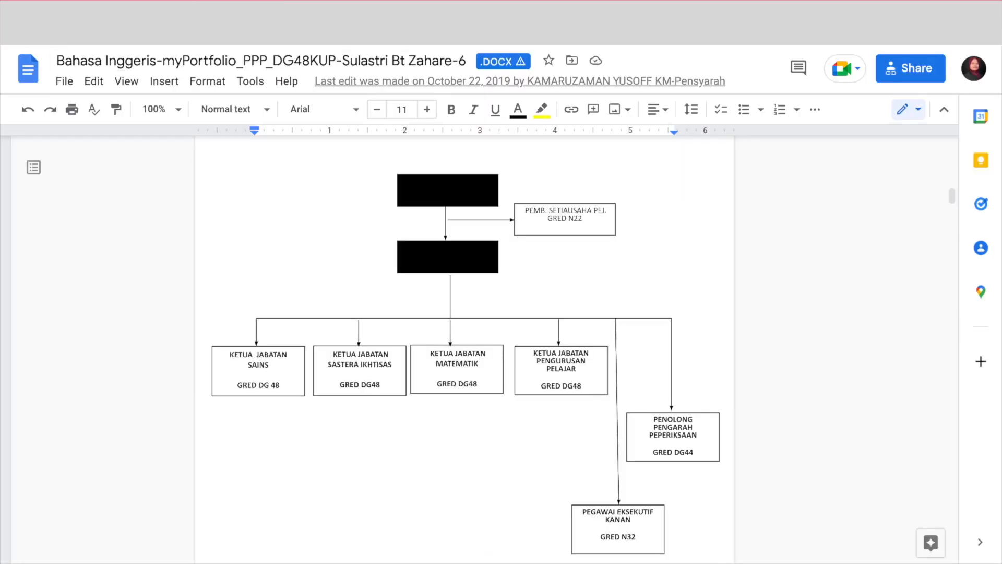
Open the main organisation chart drawing in the portfolio document for editing and fill its topmost black box with white.
scroll(464, 345, down, 5)
scroll(464, 344, up, 6)
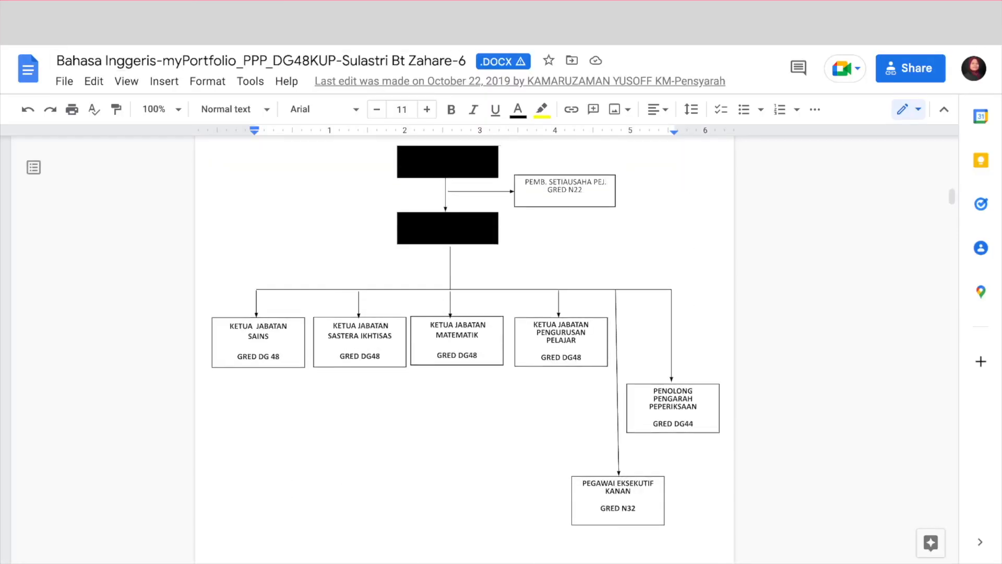
click(465, 376)
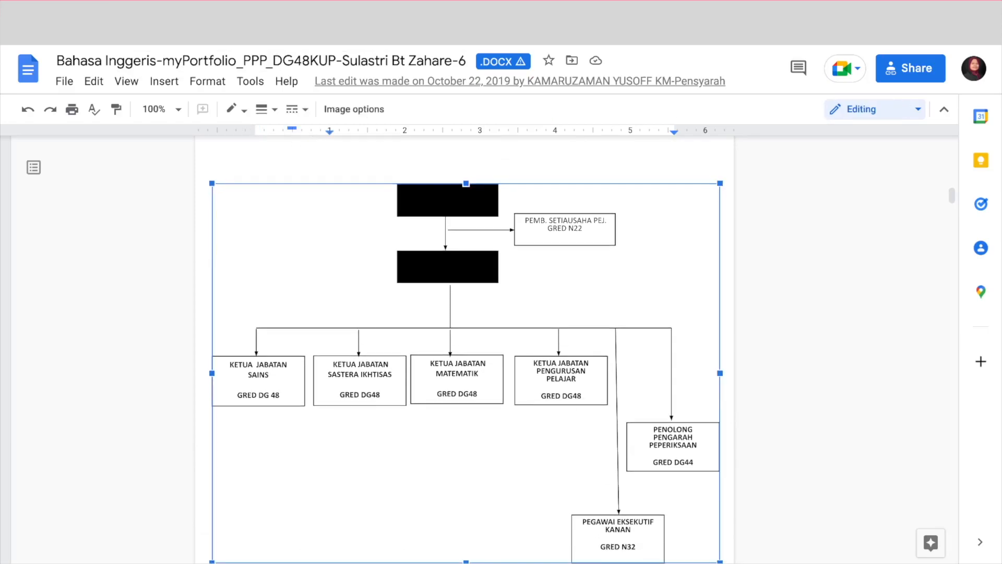
double_click(464, 373)
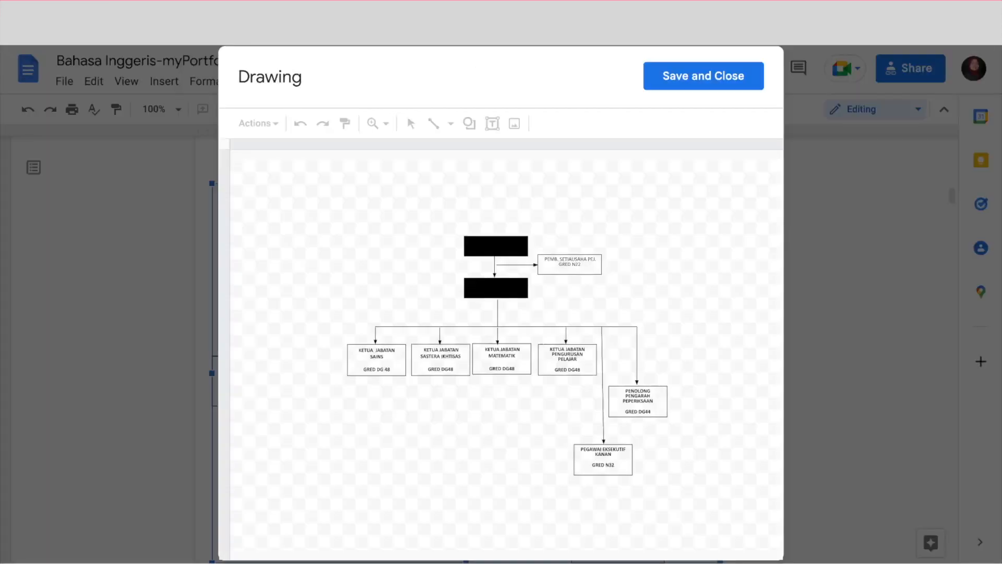
double_click(496, 246)
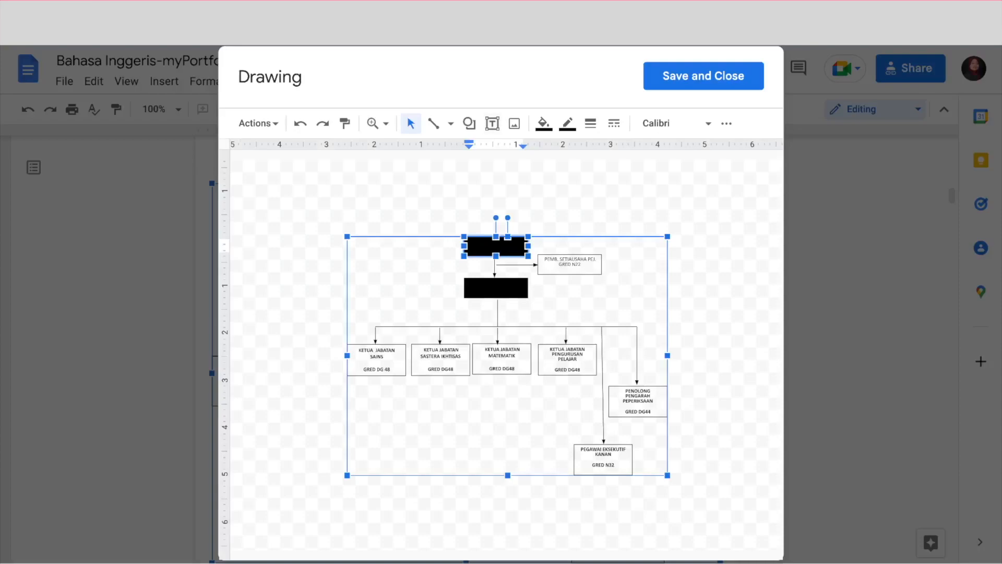
click(543, 124)
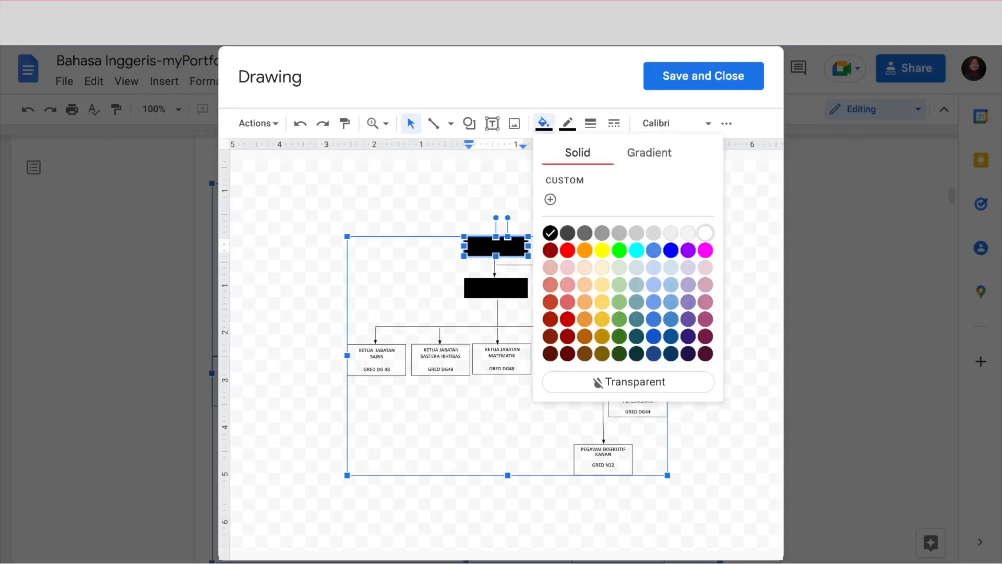
click(705, 233)
Fill the remaining black box above the Ketua Jabatan row with white, then save and close the drawing.
click(495, 288)
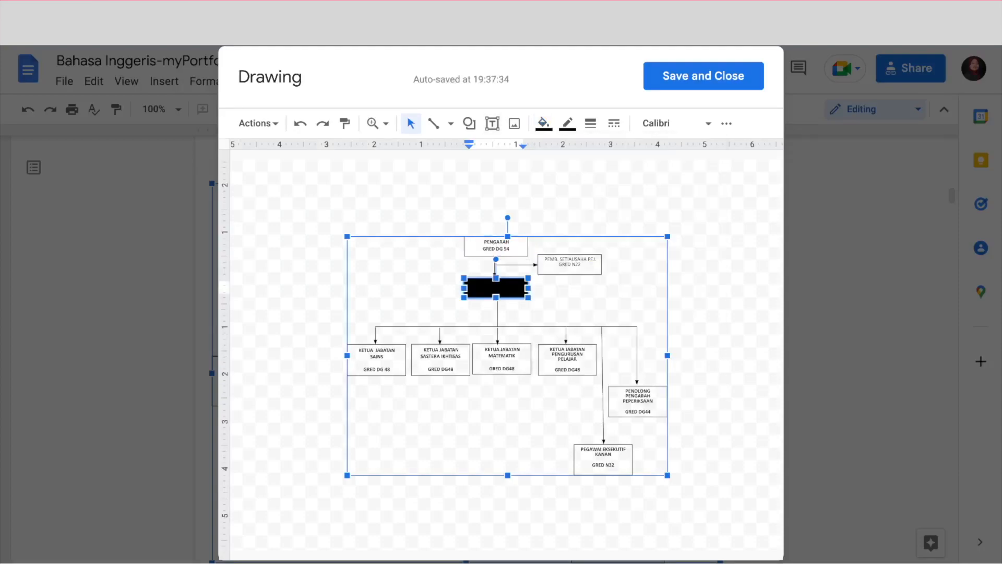
click(543, 123)
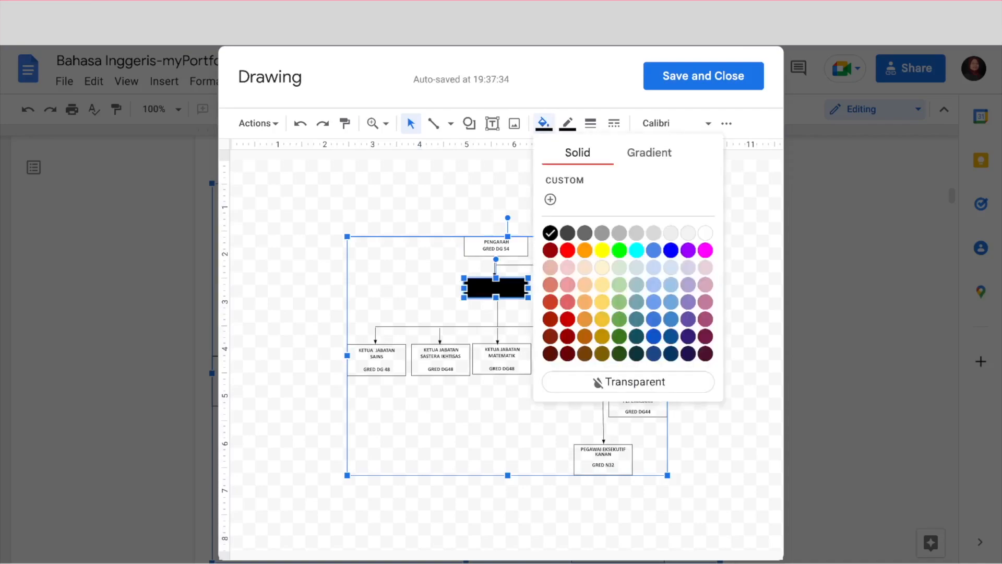
click(705, 234)
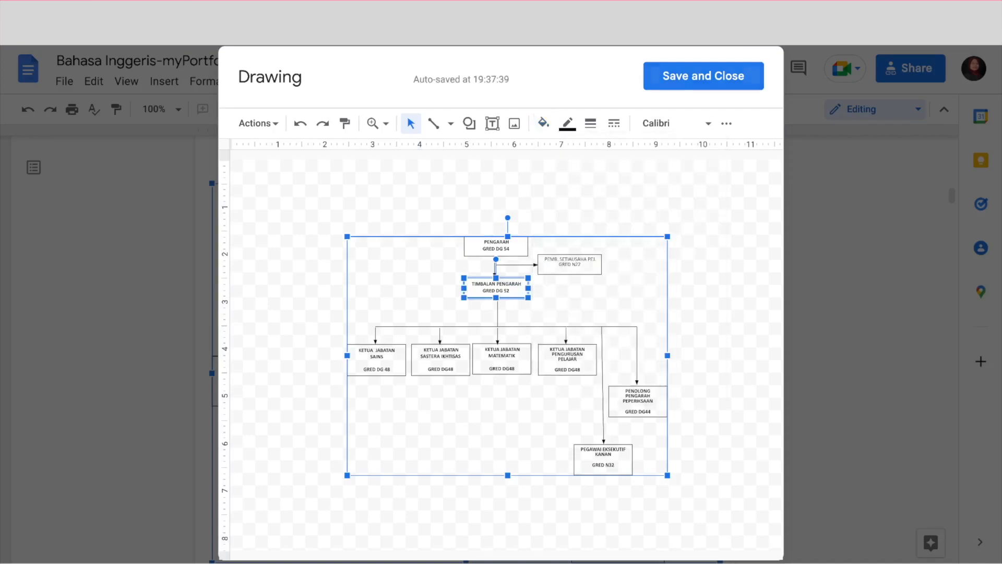
click(703, 76)
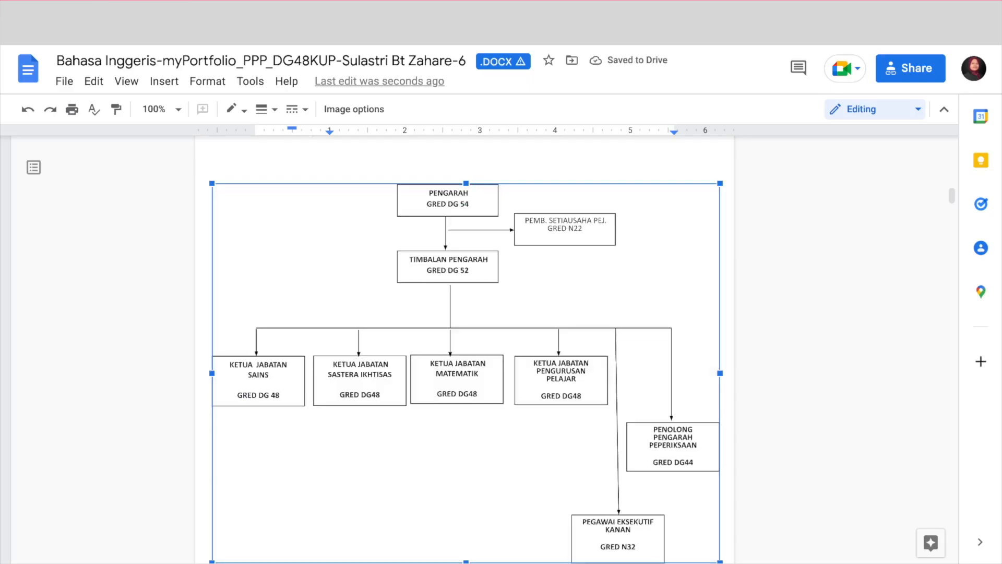
click(293, 230)
Fill the black box heading the 1.2 Jabatan Sastera Ikhtisas chart with white and save the drawing.
scroll(464, 349, down, 5)
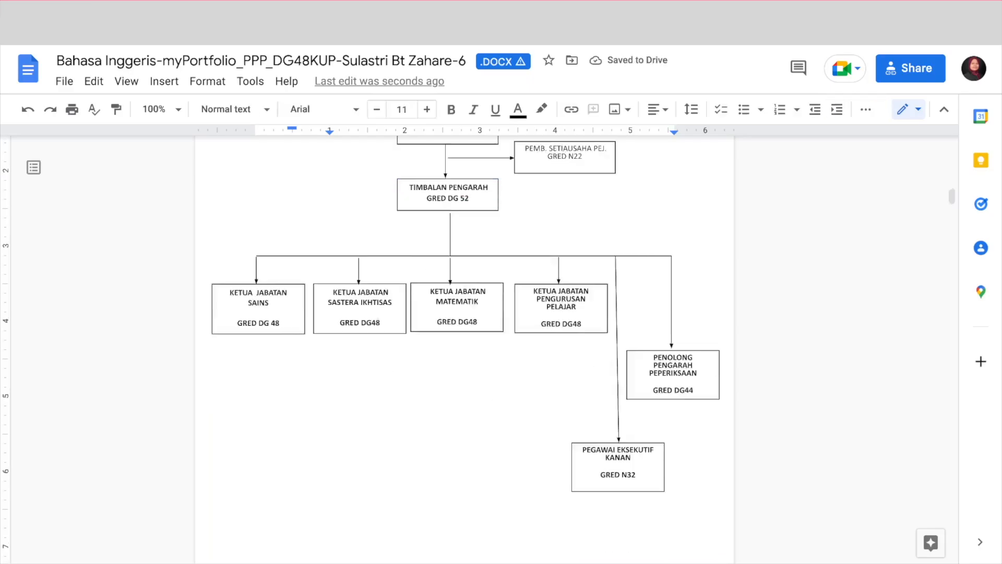
scroll(465, 350, up, 2)
scroll(294, 206, up, 2)
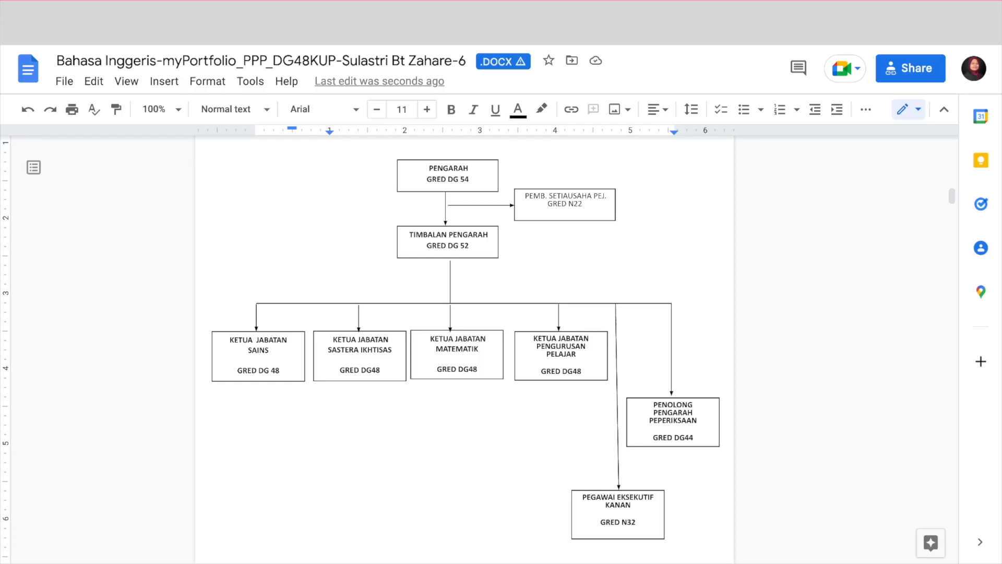
scroll(293, 206, down, 10)
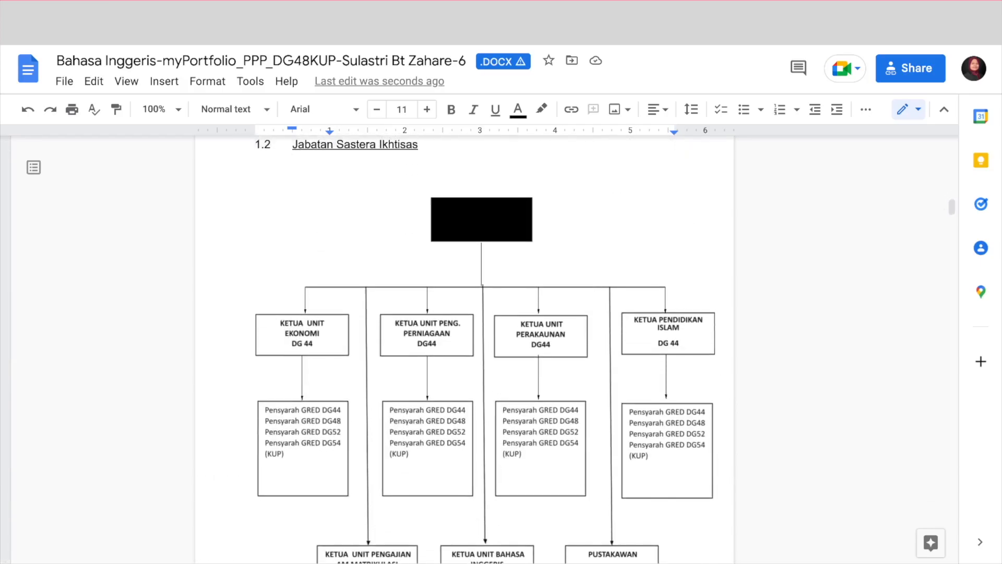
click(486, 375)
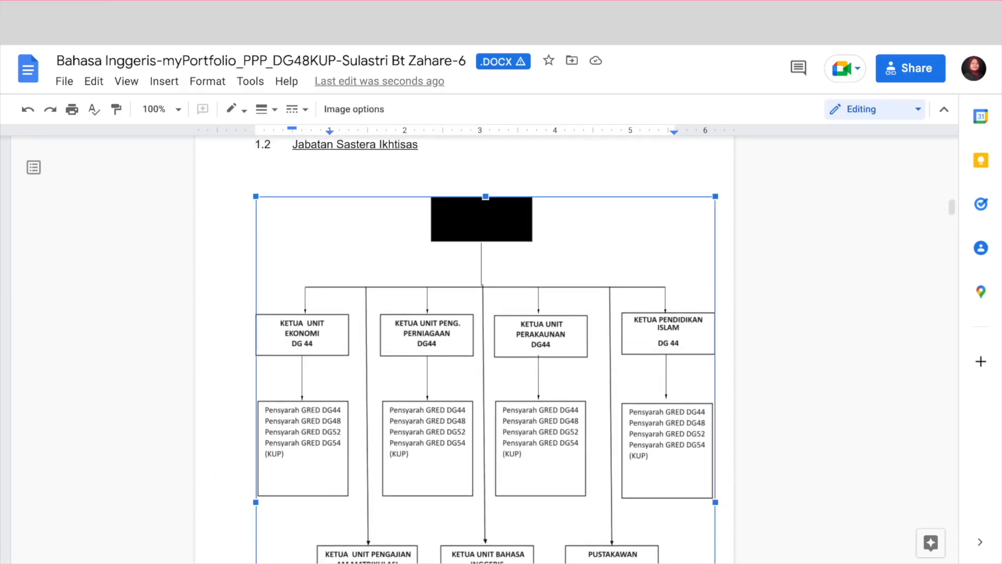
double_click(486, 375)
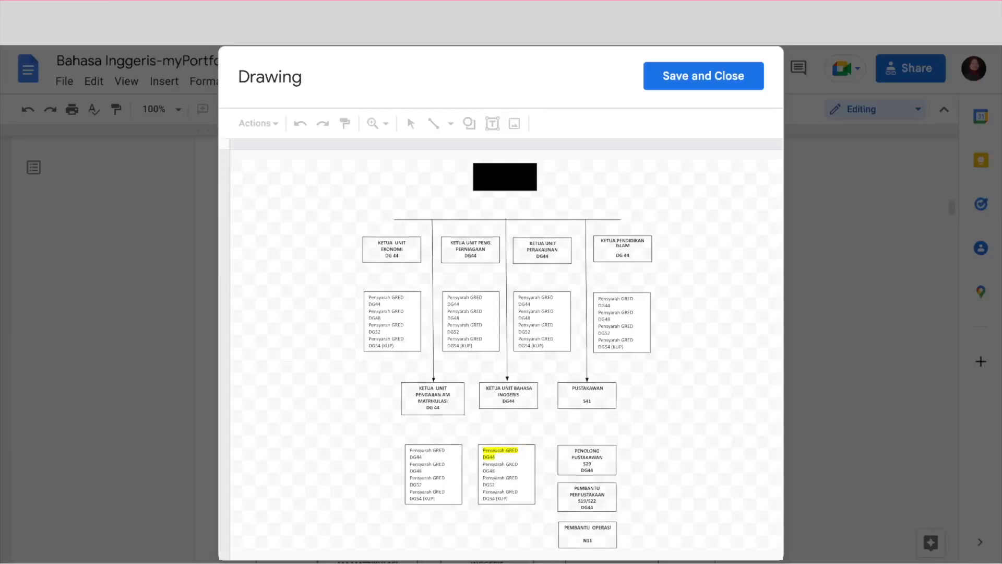
click(505, 177)
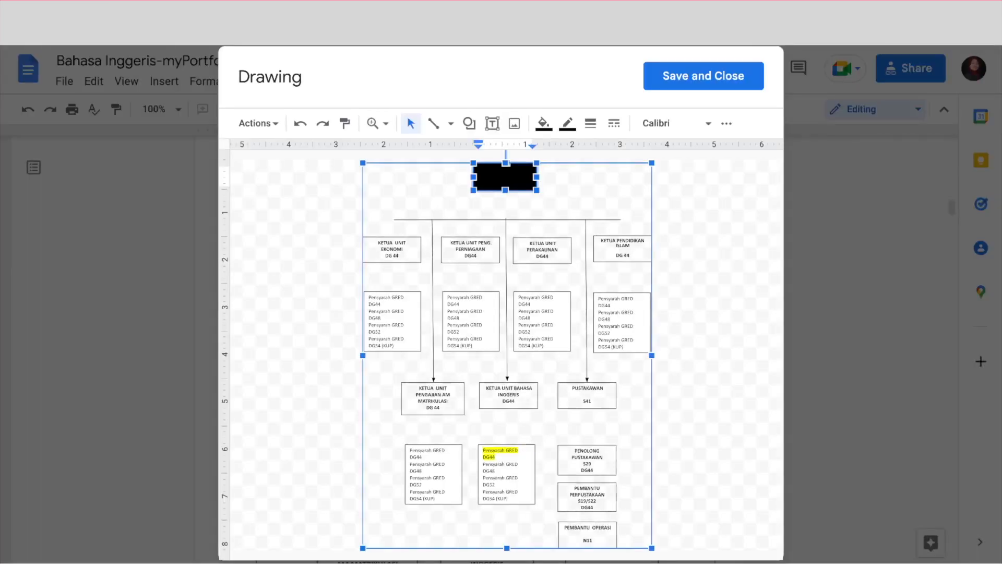
click(543, 124)
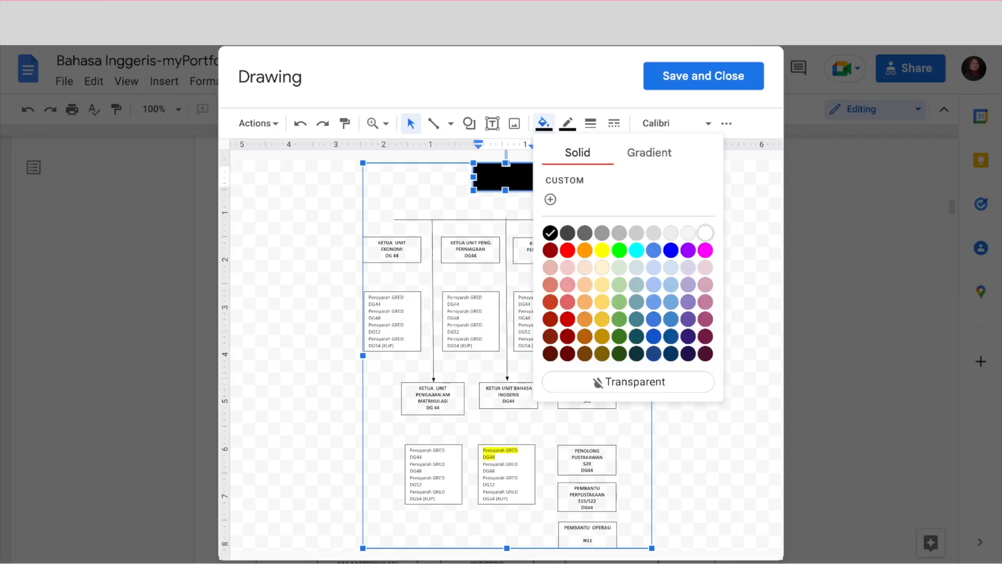
click(705, 233)
click(704, 76)
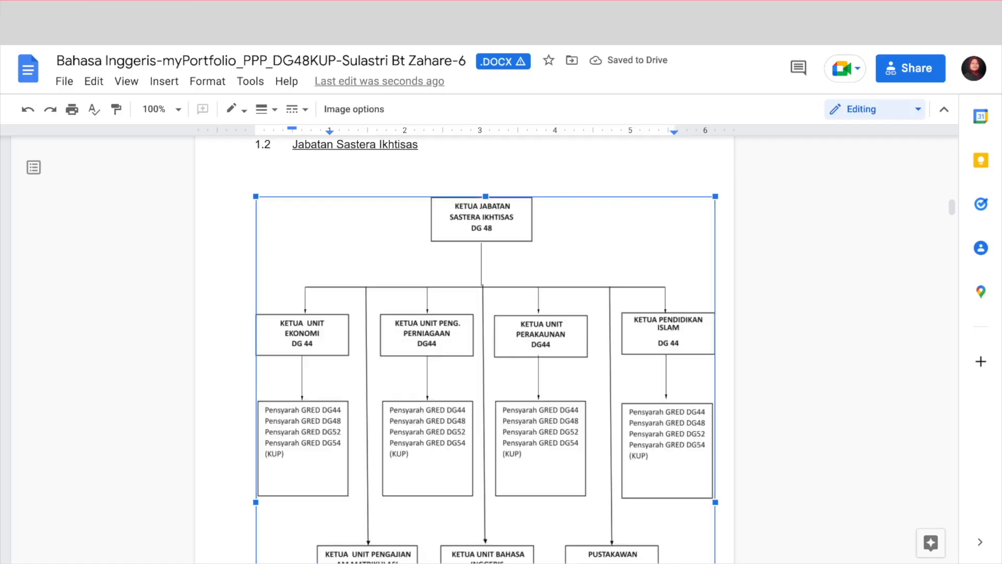
Deselect the Jabatan Sastera Ikhtisas chart and zoom out to examine its whole hierarchy.
click(293, 206)
scroll(465, 350, down, 1)
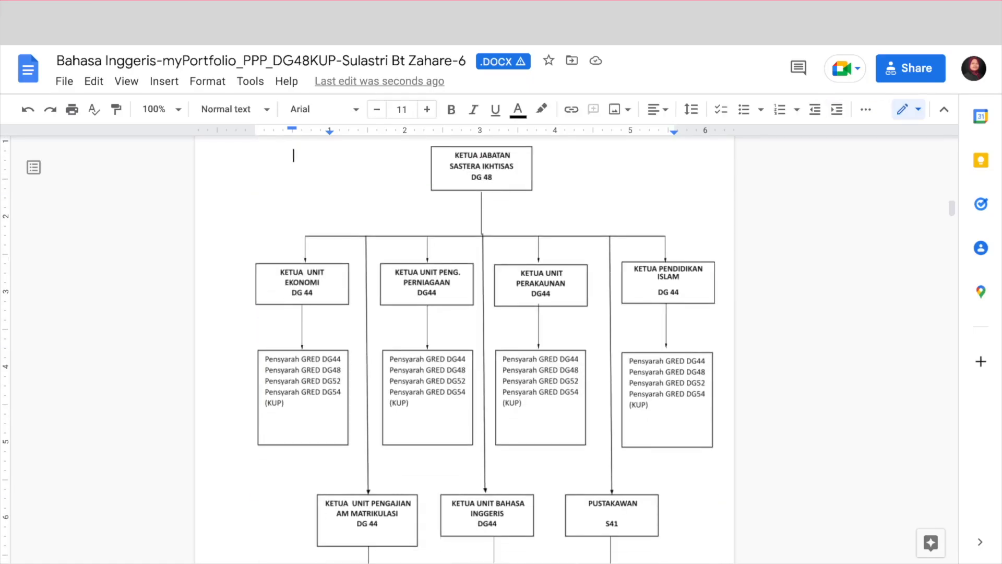
key(ctrl+minus)
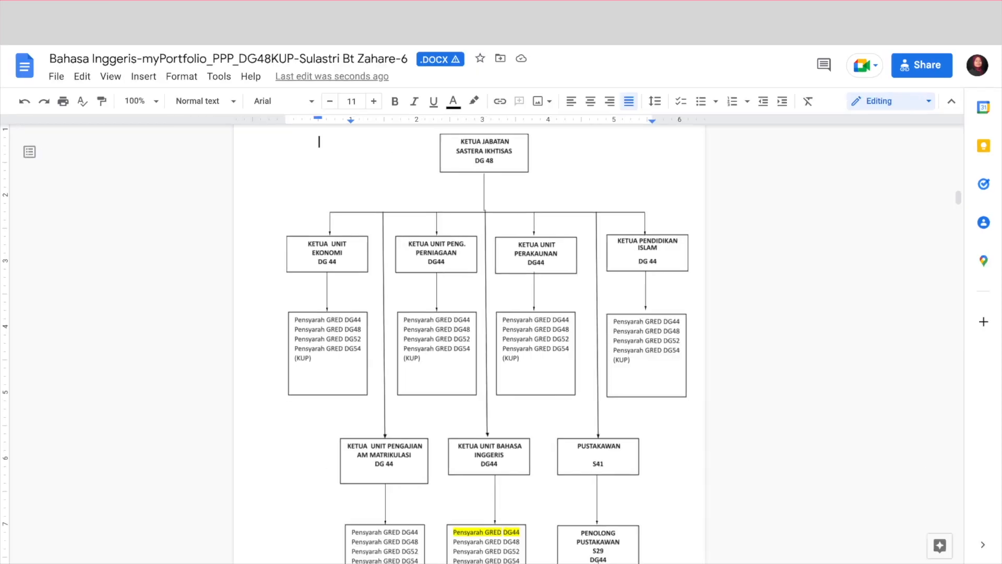
key(ctrl+minus)
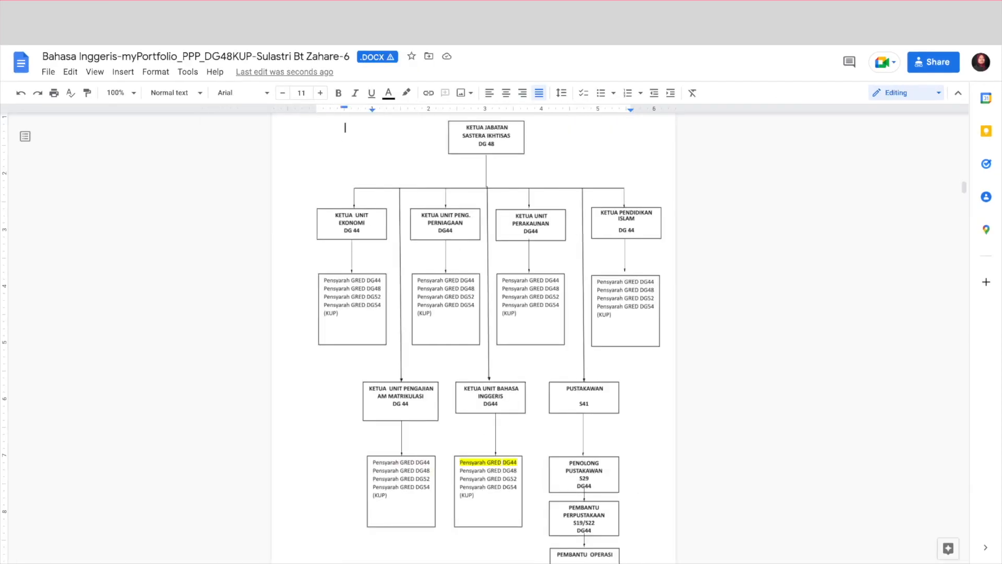
key(ctrl+minus)
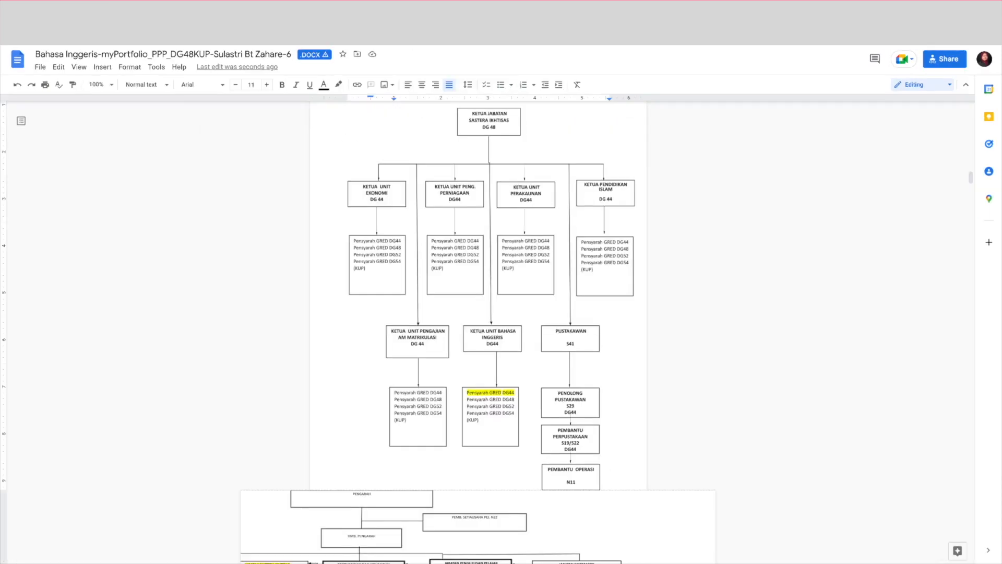
Open the Jabatan Sastera Ikhtisas chart drawing and remove the highlight from Pensyarah GRED DG44 in the Unit Bahasa Inggeris box.
double_click(478, 298)
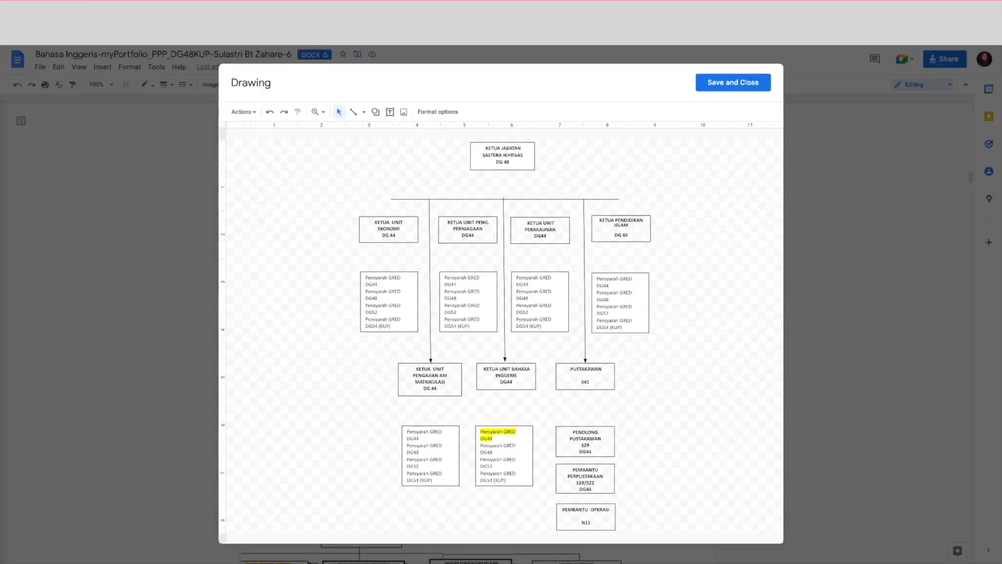
drag(493, 439, 480, 432)
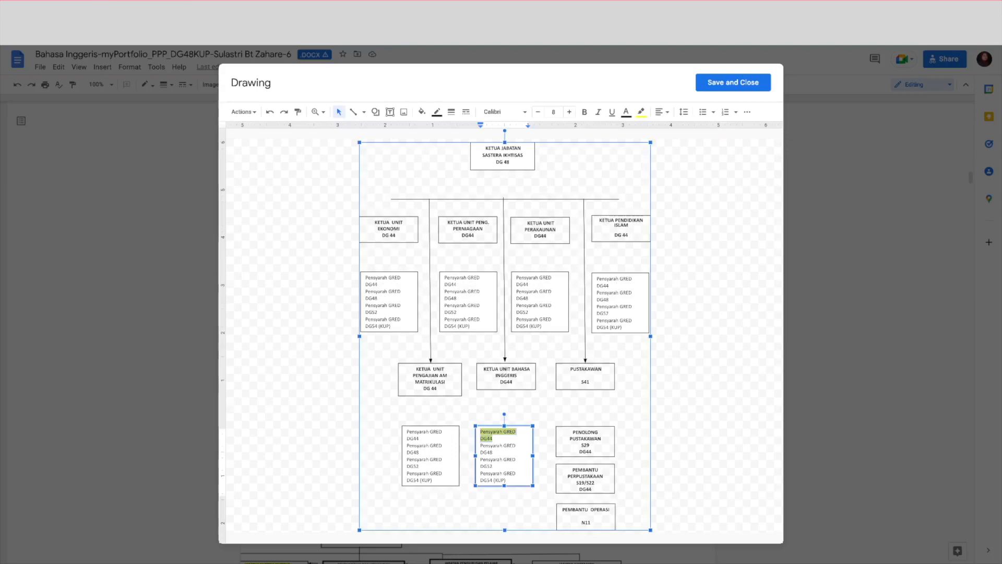
click(641, 112)
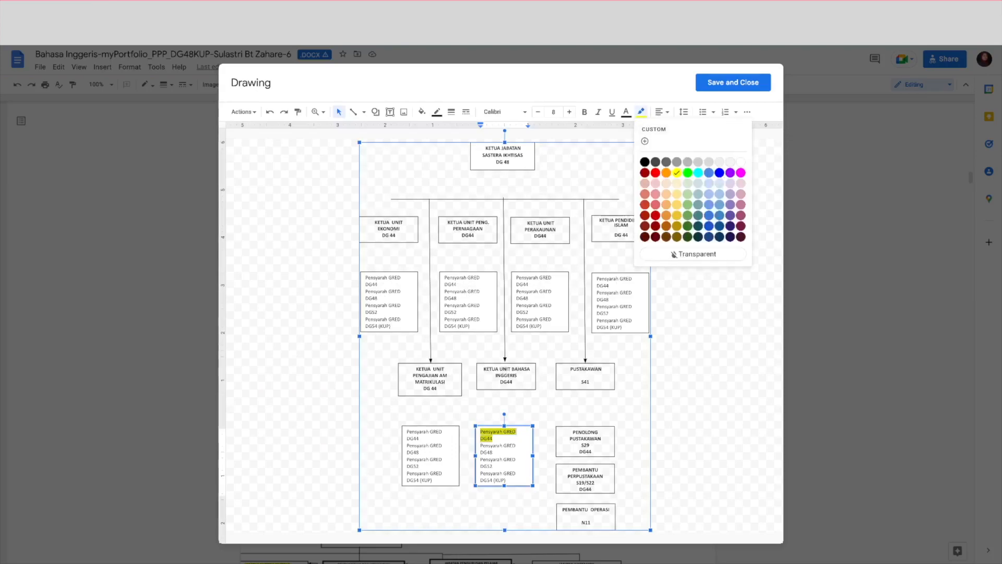
click(694, 254)
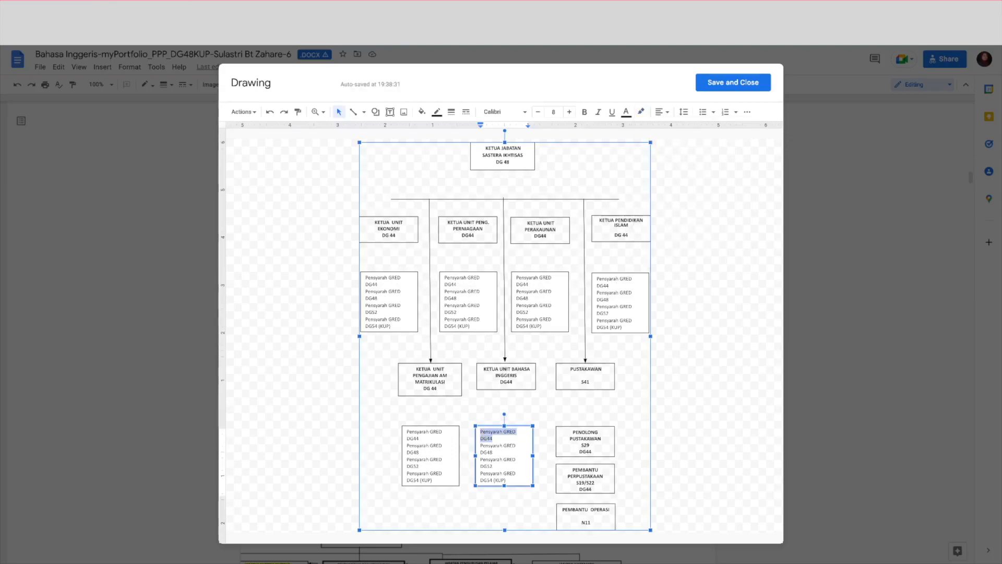
Highlight Pensyarah GRED DG48 in yellow in the Unit Bahasa Inggeris box, save and close the drawing, and deselect the chart.
drag(493, 452, 480, 446)
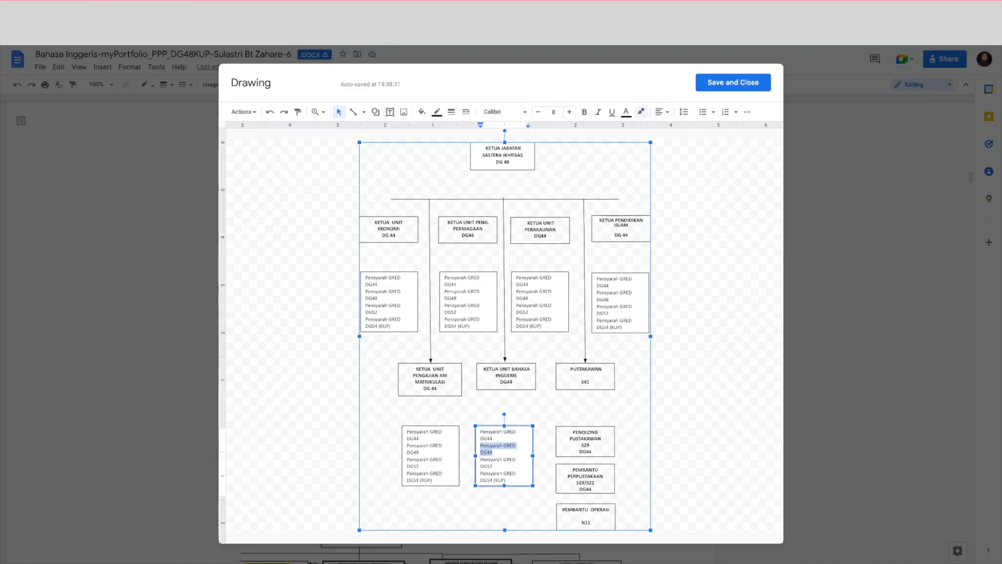
click(641, 112)
click(676, 171)
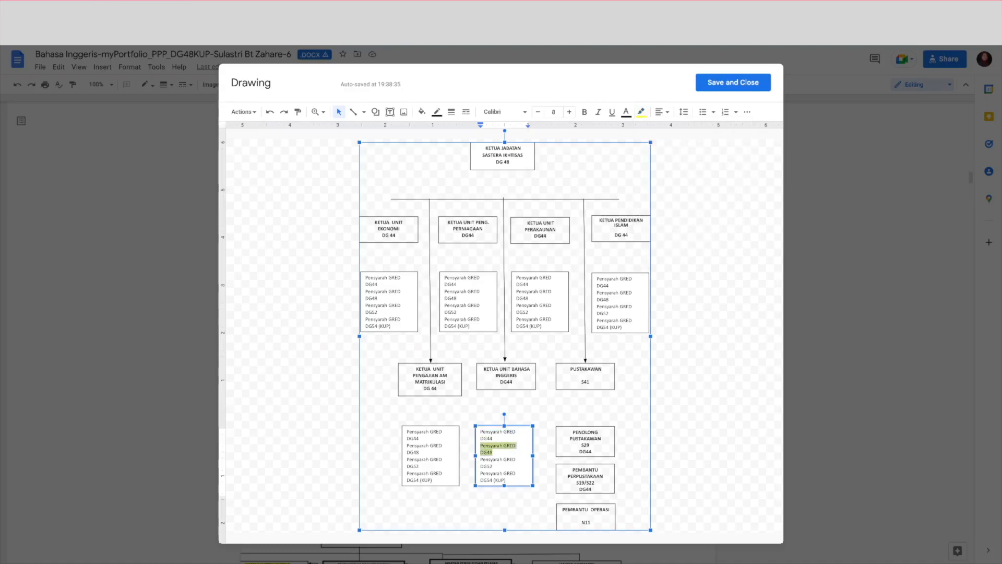
click(732, 82)
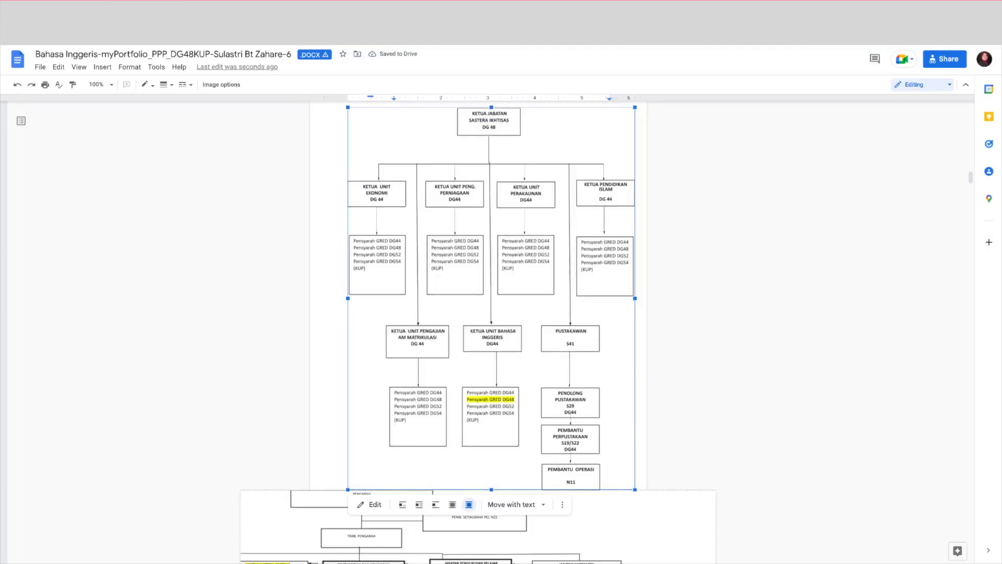
click(372, 116)
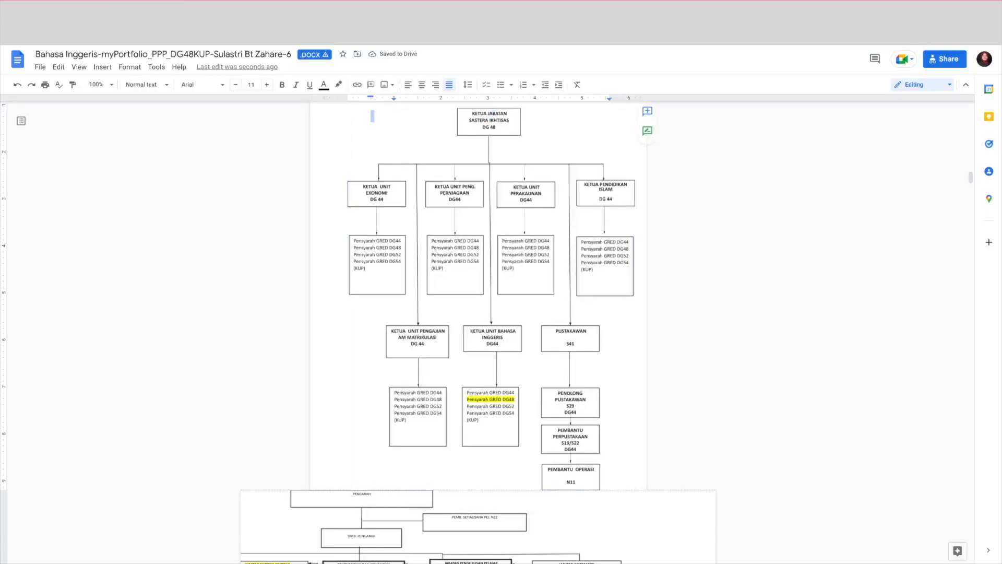
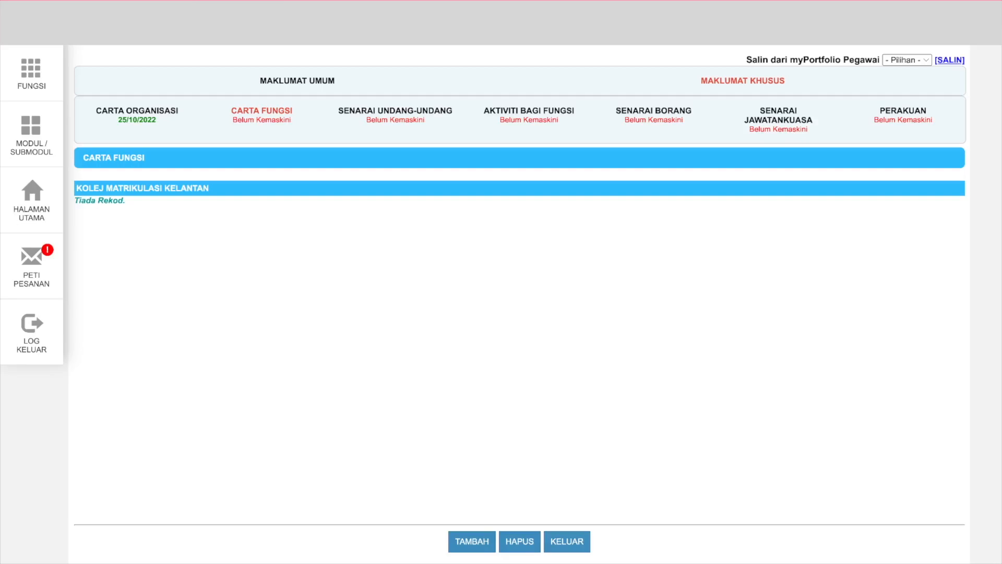
In HRMIS myPortfolio, open the form for adding Carta Fungsi entries and find the Jabatan Sastera Ikhtisas function list.
click(472, 541)
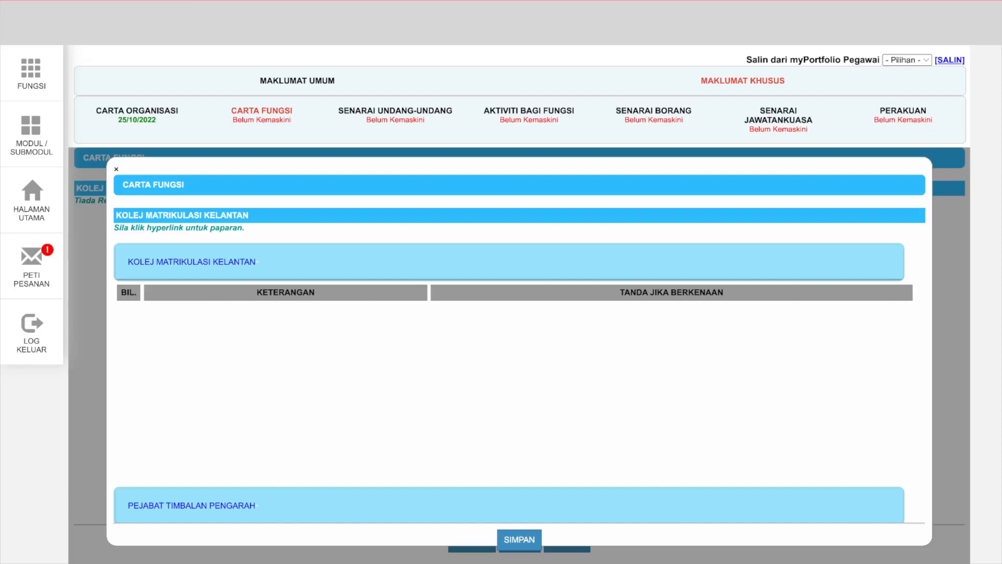
scroll(512, 373, down, 2)
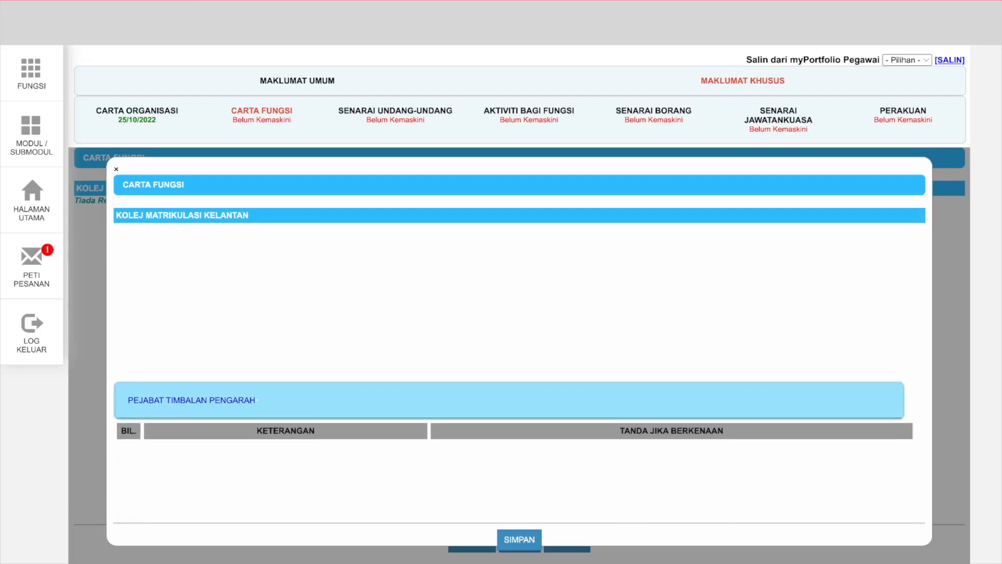
scroll(512, 373, up, 1)
scroll(513, 365, down, 7)
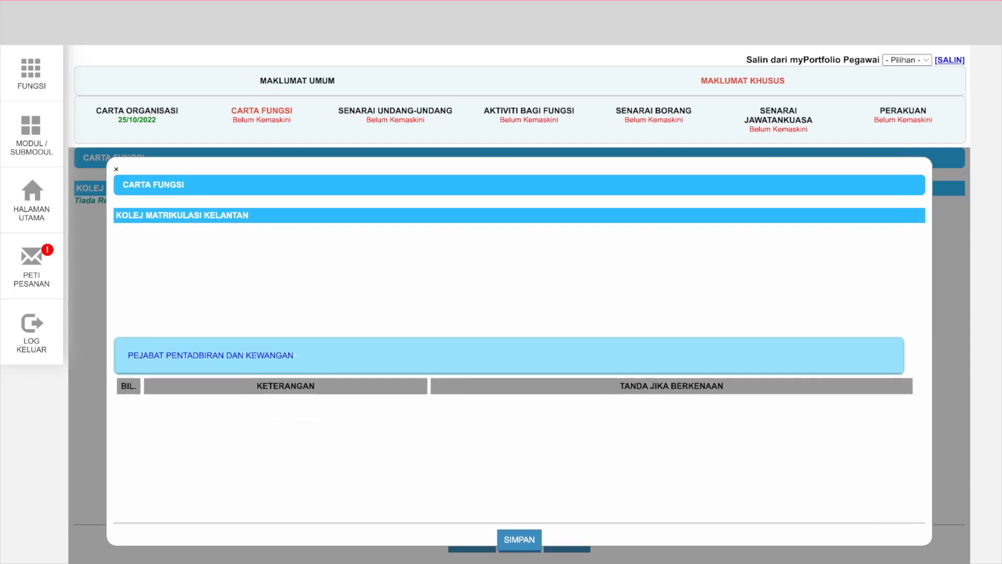
scroll(512, 366, down, 8)
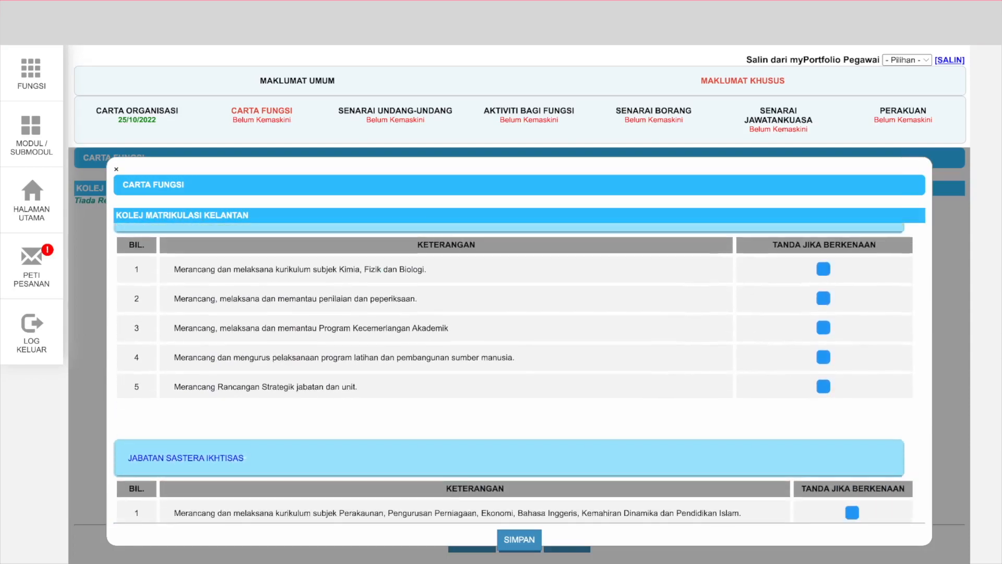
scroll(513, 365, down, 8)
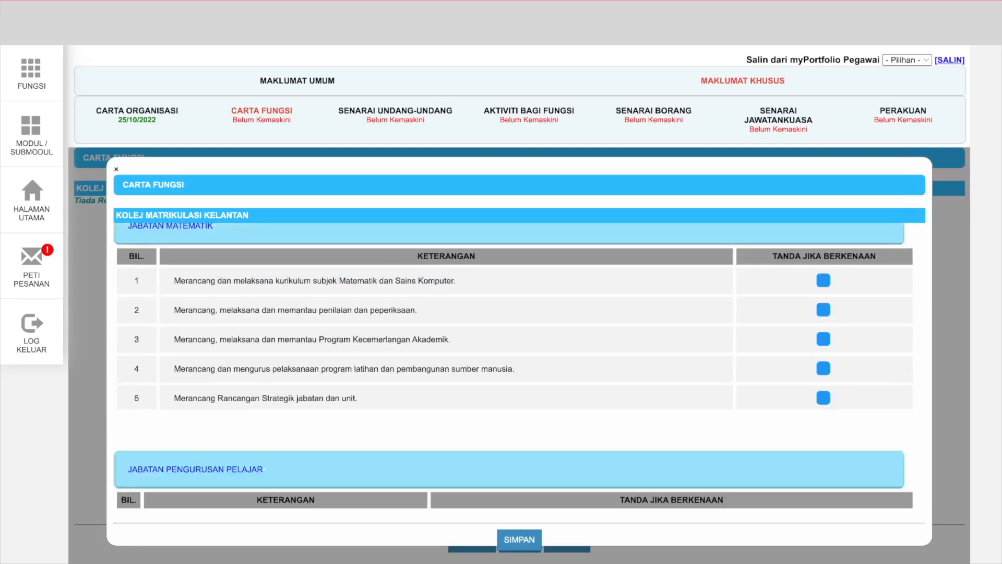
scroll(512, 365, up, 8)
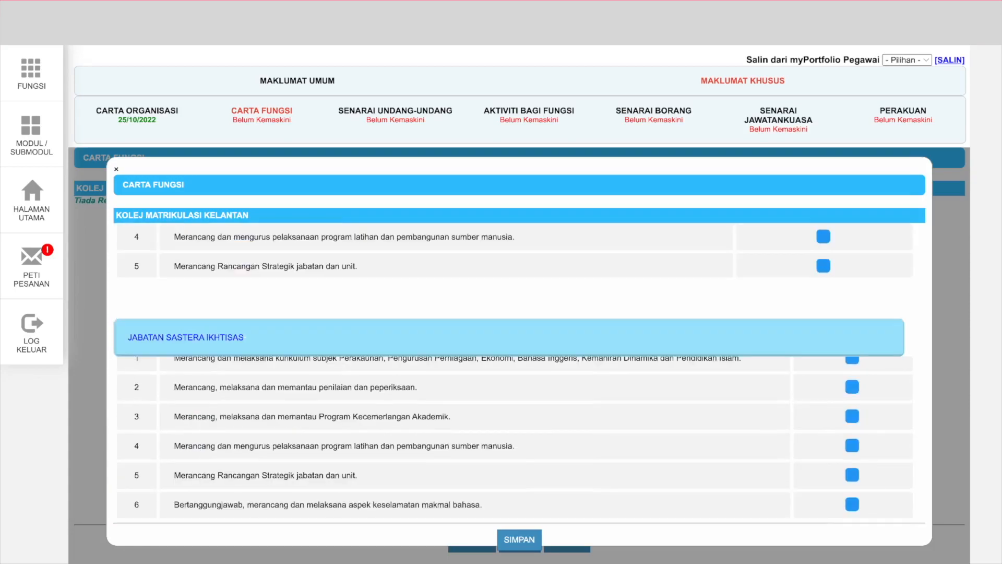
scroll(514, 439, up, 1)
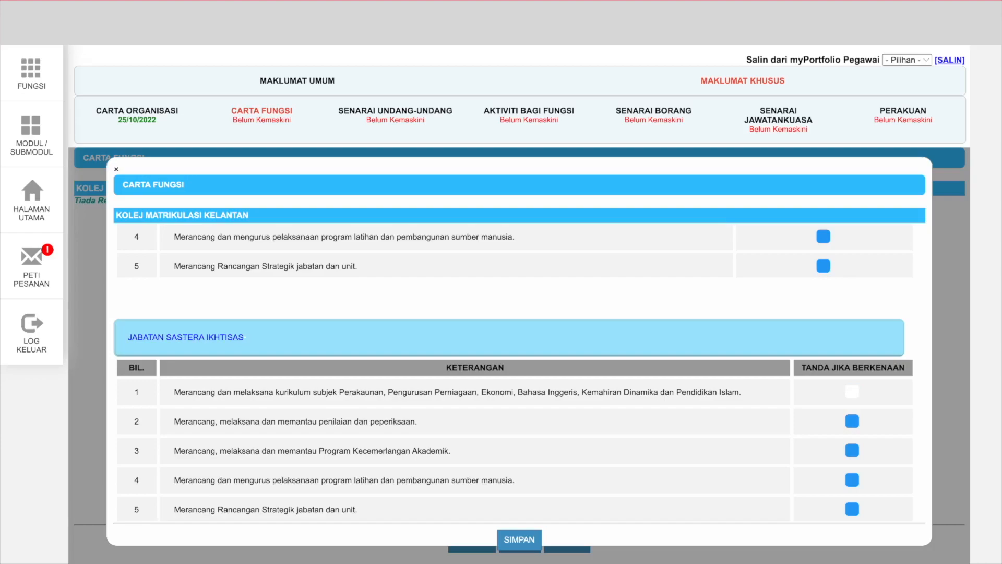
Mark functions 1 to 6 of Jabatan Sastera Ikhtisas as applicable and save the Carta Fungsi.
click(853, 391)
click(853, 421)
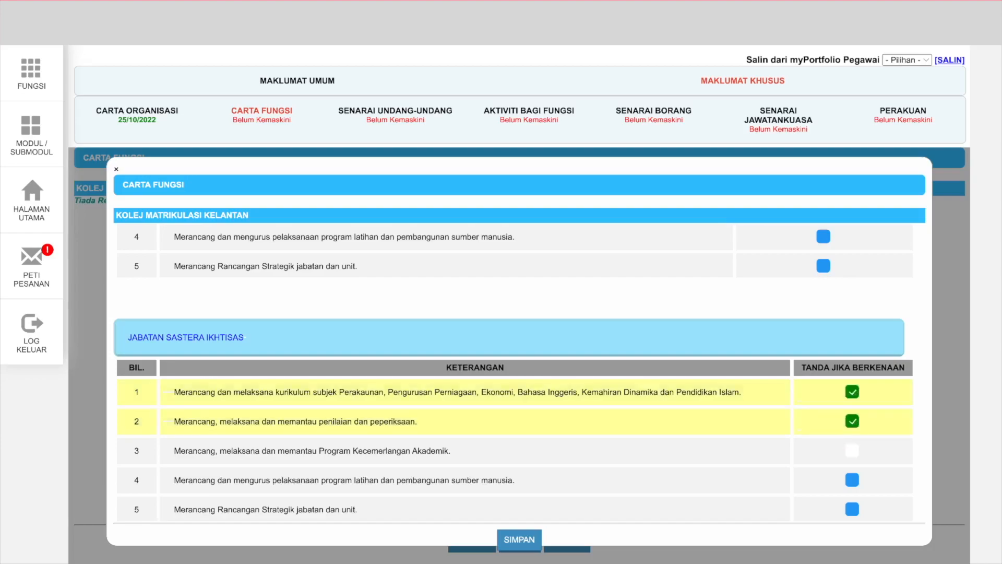
click(852, 450)
scroll(852, 450, down, 1)
click(853, 446)
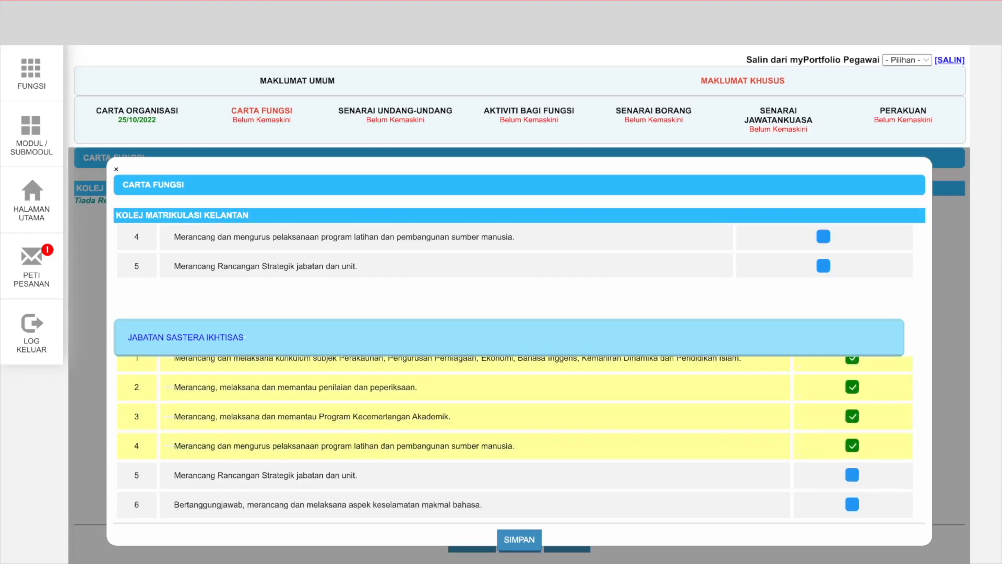
click(852, 474)
click(853, 504)
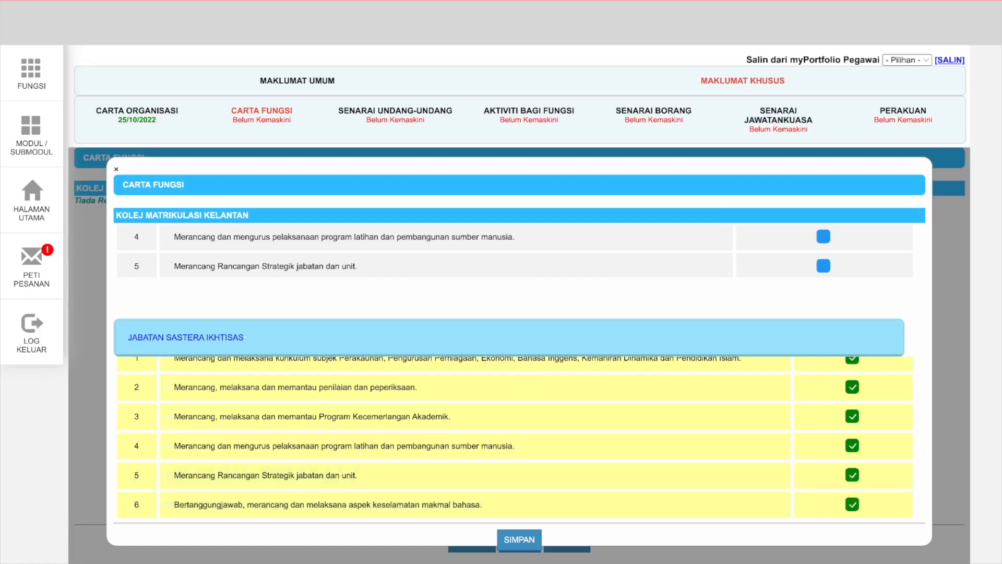
scroll(512, 385, down, 2)
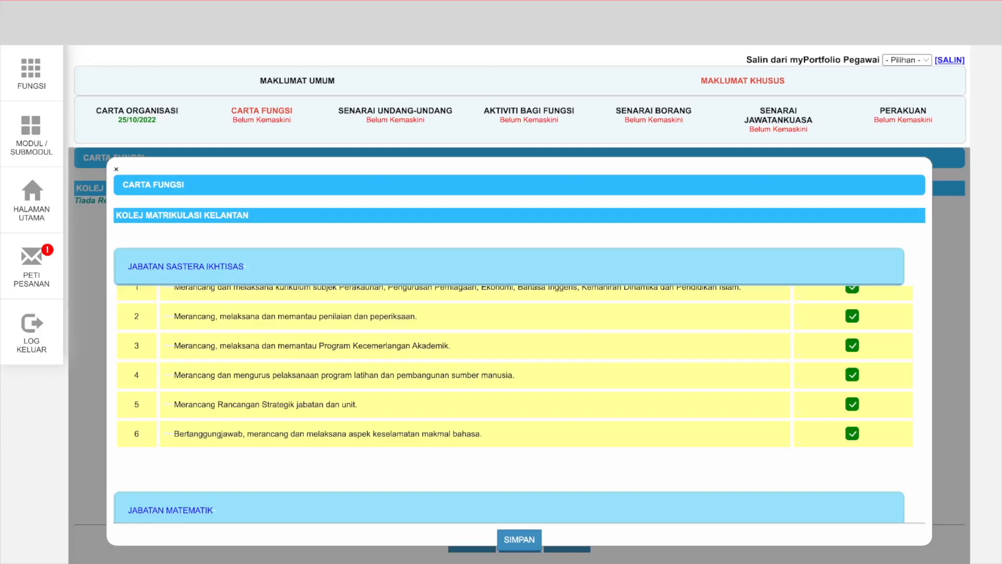
click(519, 539)
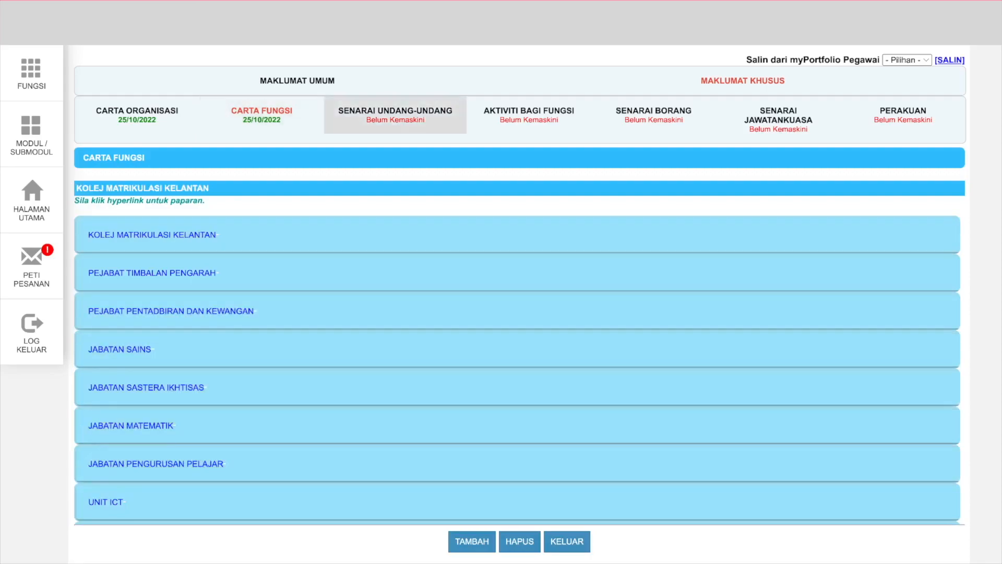
Start adding to Senarai Undang-Undang and select records 1 to 5, from Perintah-Perintah Am to Buku Panduan dan Pengendalian Peperiksaan.
click(395, 115)
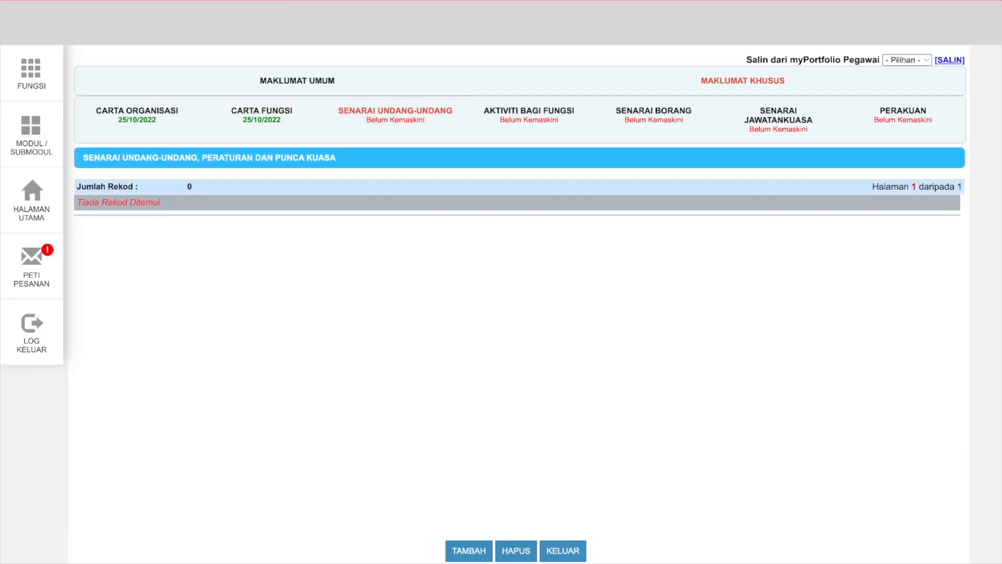
click(468, 551)
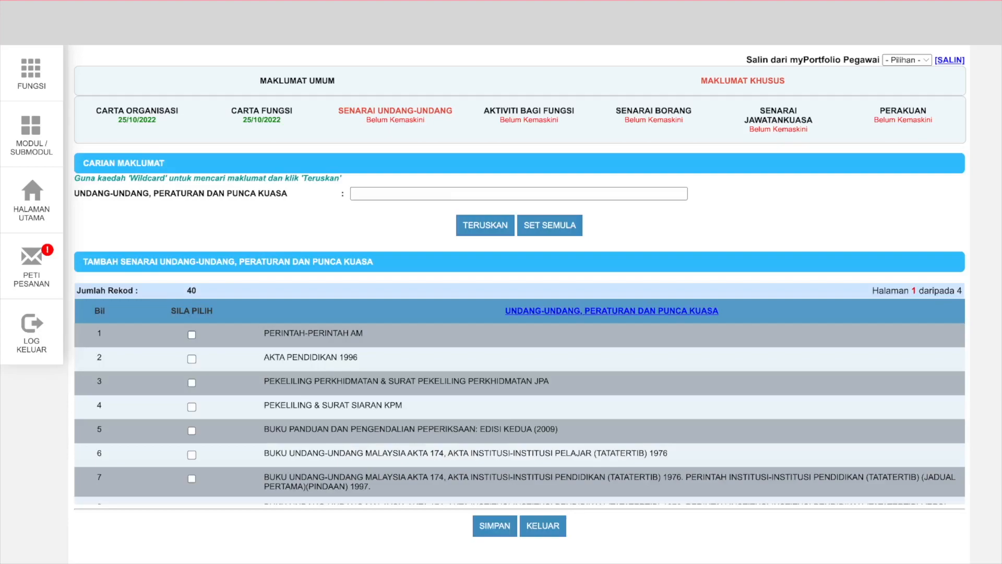
click(192, 334)
click(191, 359)
click(191, 382)
click(192, 407)
click(191, 430)
Select record 9, Buku Peraturan Pelajar, and on page 2 record 19, Buku Penyelarasan Program Kecemerlangan Pembangunan Sahsiah Pelajar.
scroll(519, 401, down, 3)
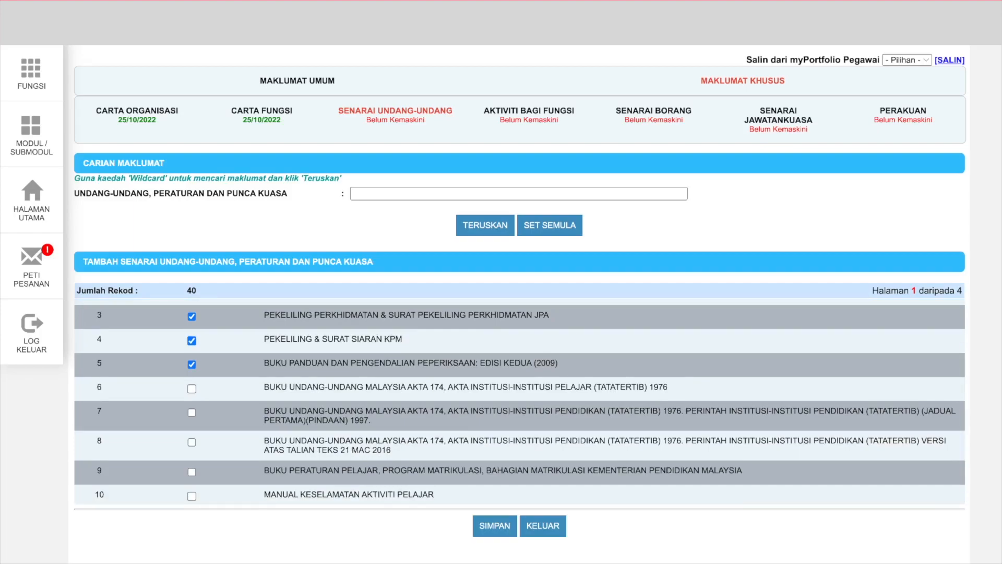
scroll(519, 402, down, 1)
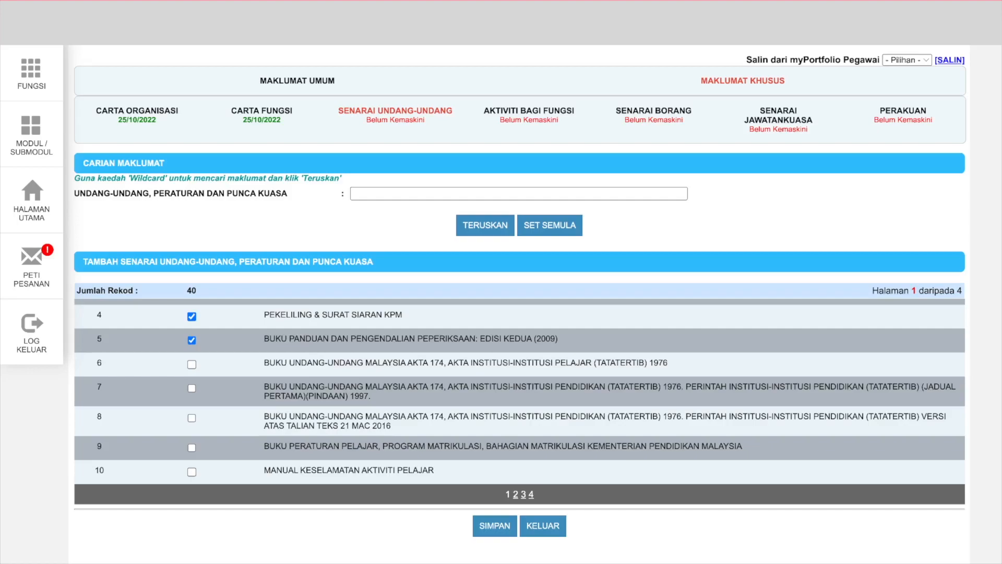
click(192, 448)
click(515, 494)
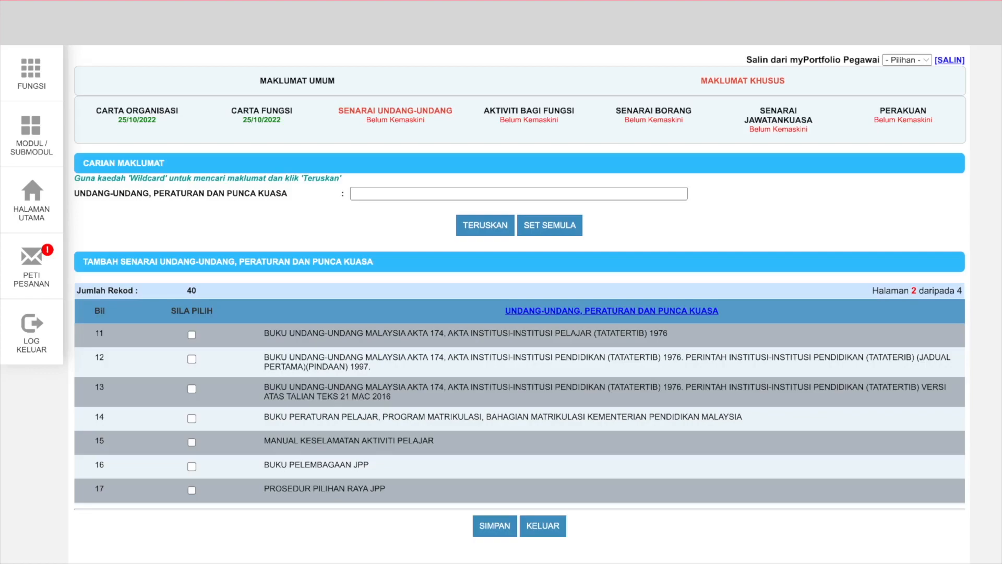
scroll(519, 401, down, 2)
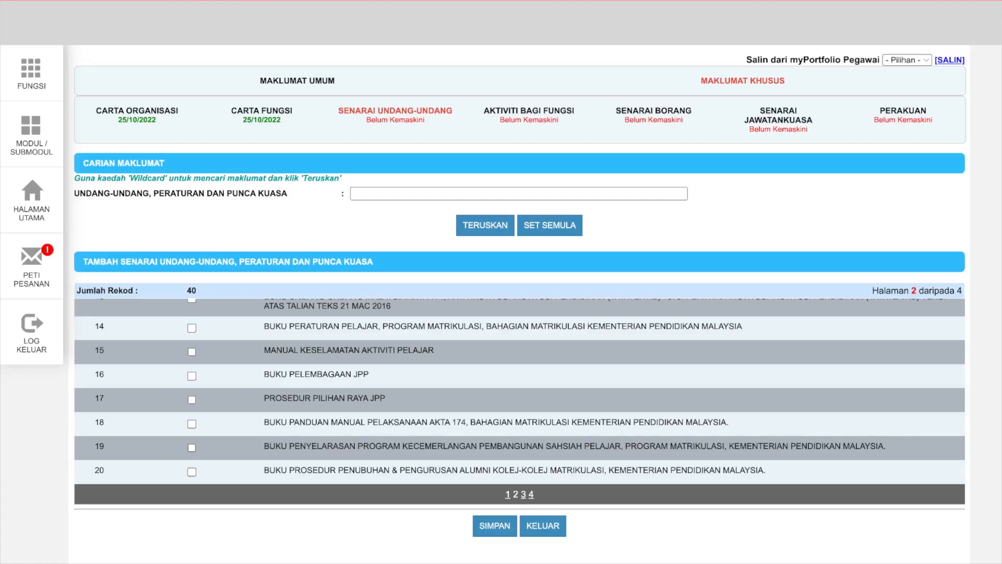
click(192, 448)
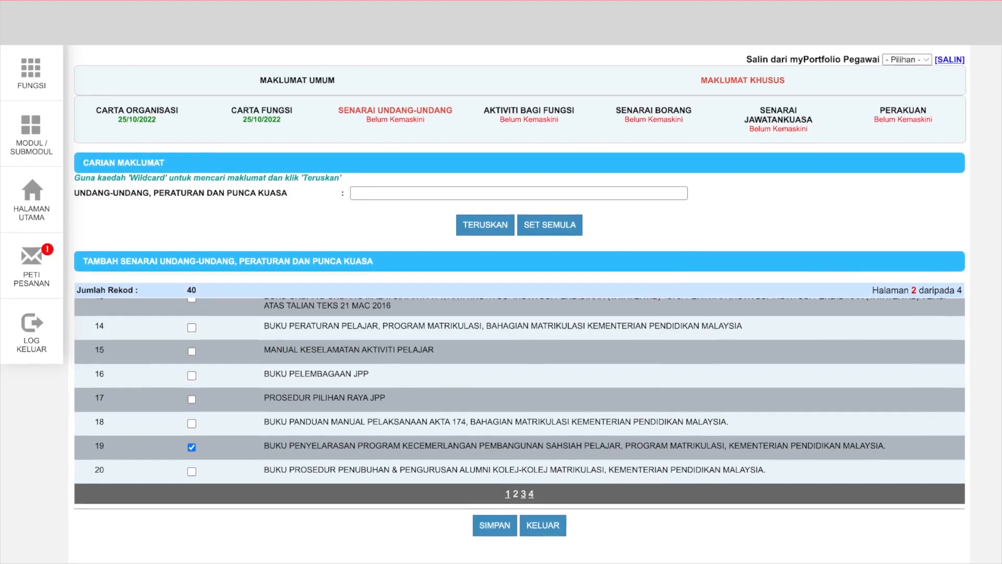
On page 3, select record 29, Panduan Perkhidmatan Staf Akademik, and record 24, Buku Mentor-Menti, and open page 4 of the list.
click(523, 494)
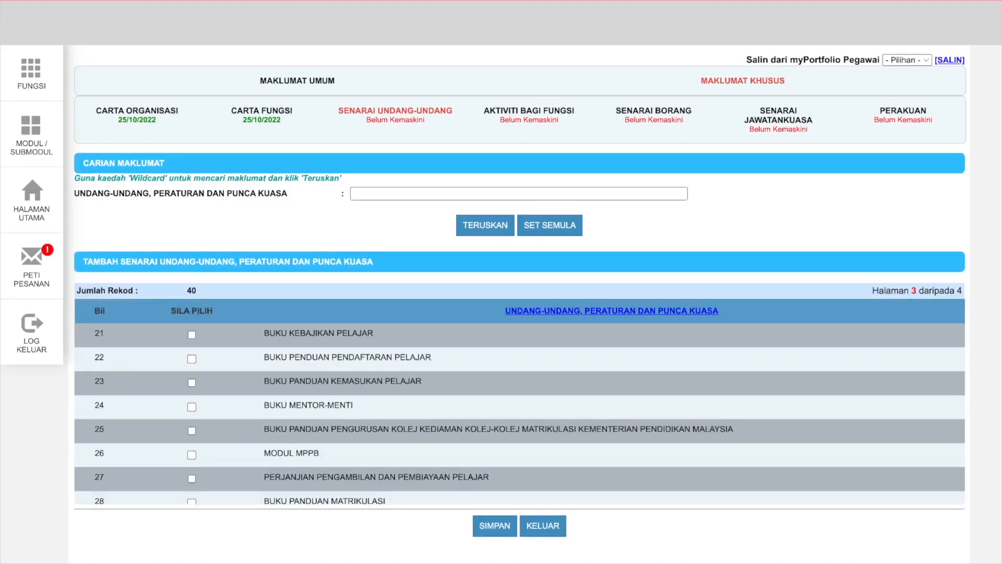
scroll(520, 405, down, 2)
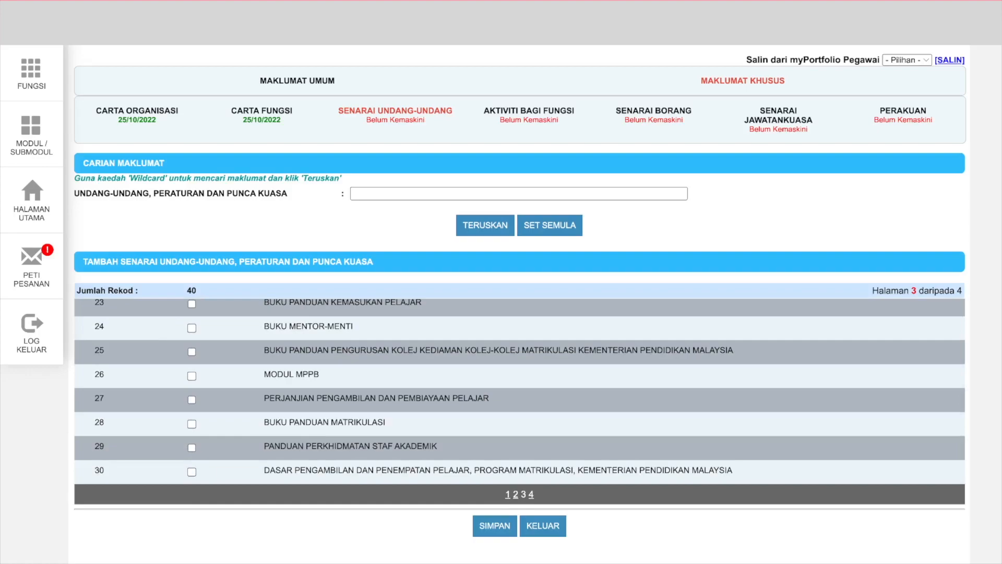
click(191, 447)
scroll(519, 399, up, 2)
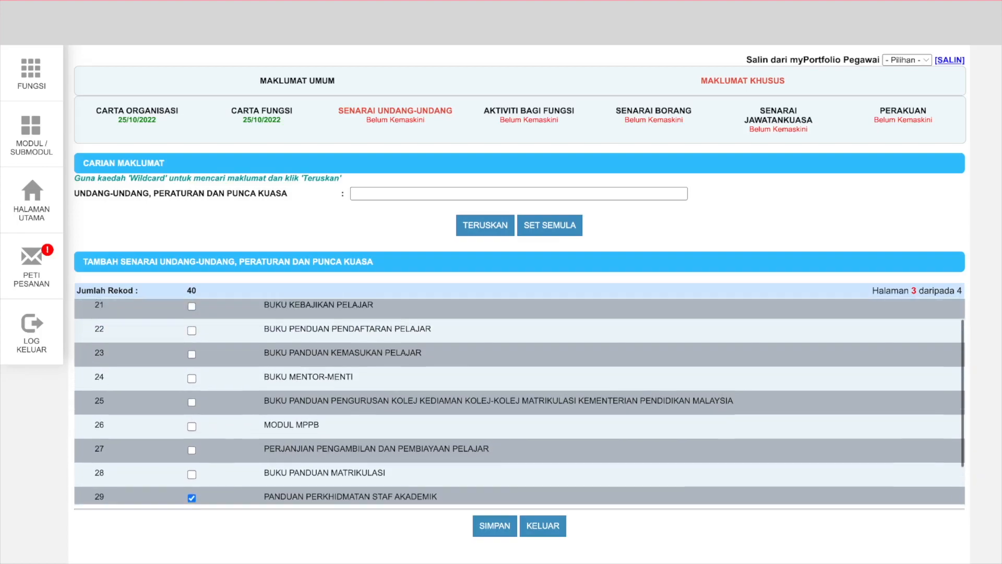
click(191, 386)
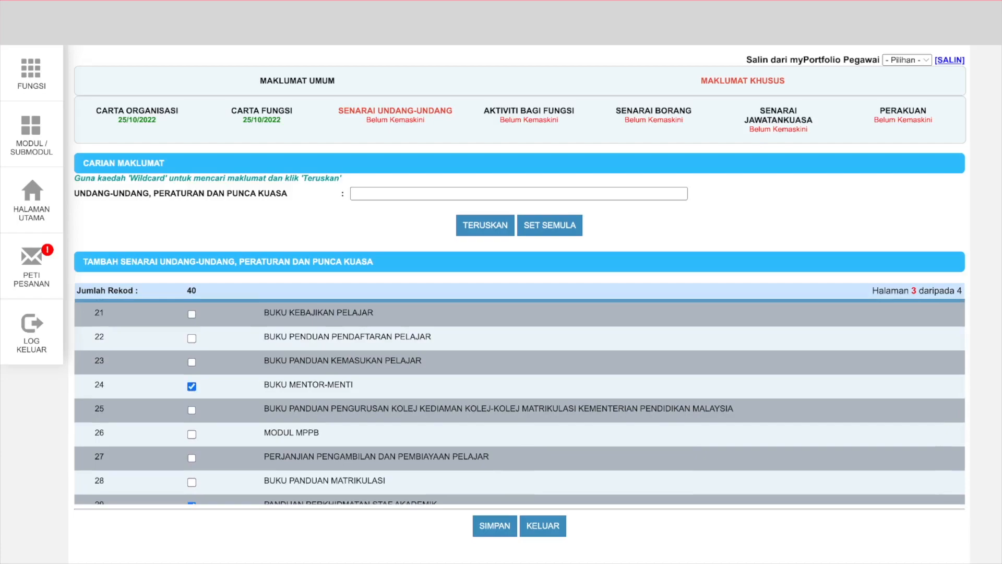
scroll(520, 400, up, 1)
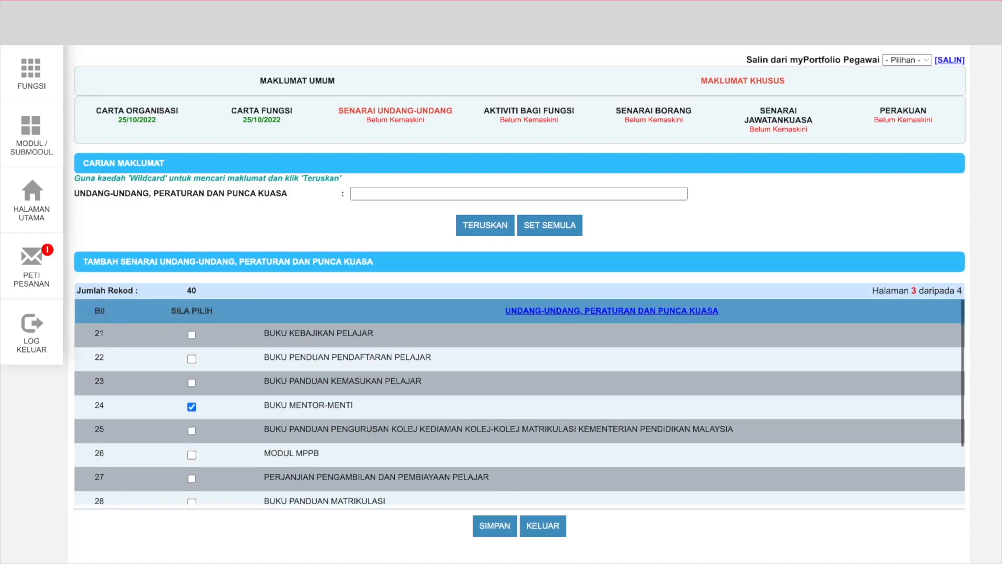
scroll(520, 399, down, 3)
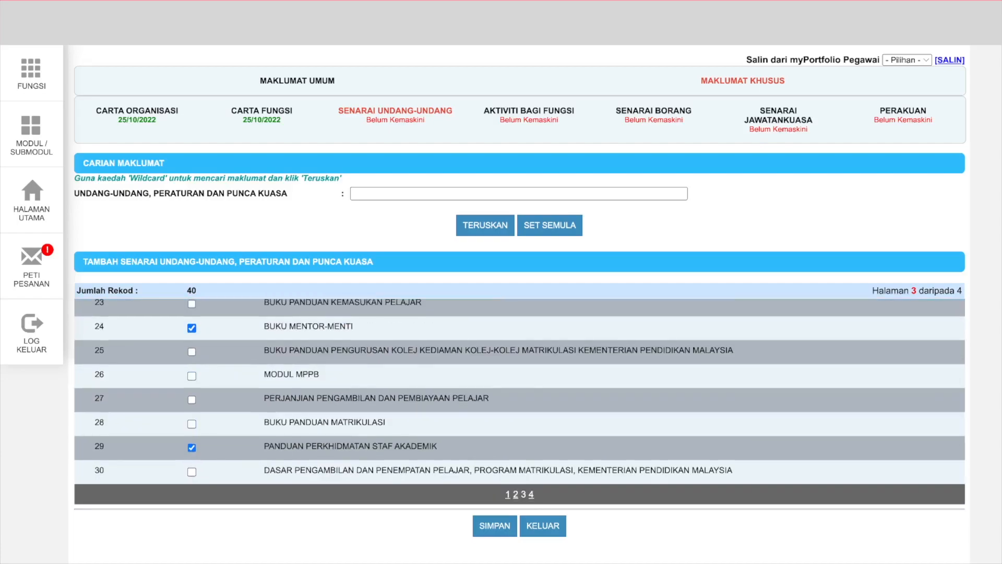
click(531, 494)
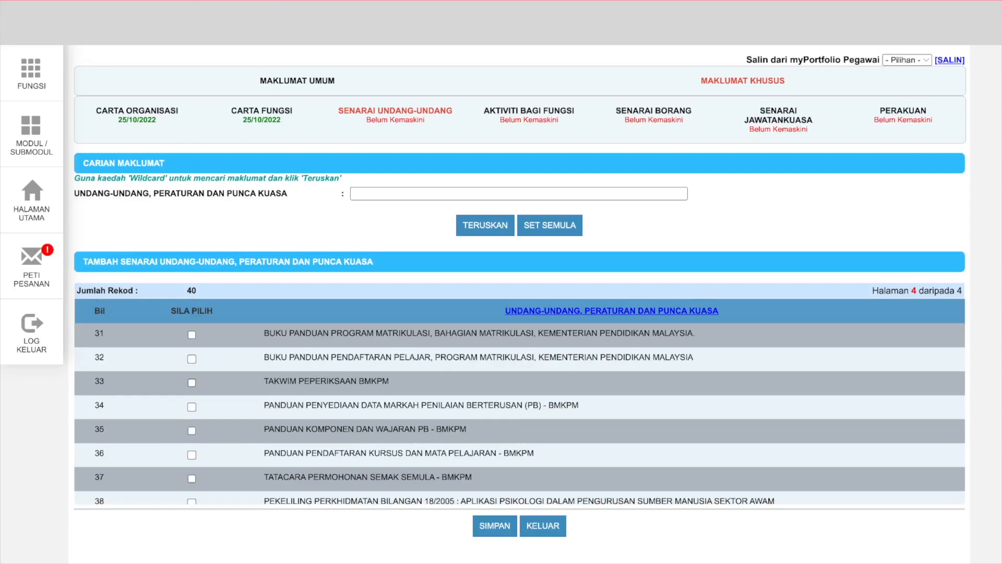
On page 4, select records 31, 33, 34 and 35, from the matriculation programme guidebook to Panduan Komponen dan Wajaran PB, and save the Senarai Undang-Undang.
click(192, 382)
click(191, 335)
scroll(519, 401, down, 1)
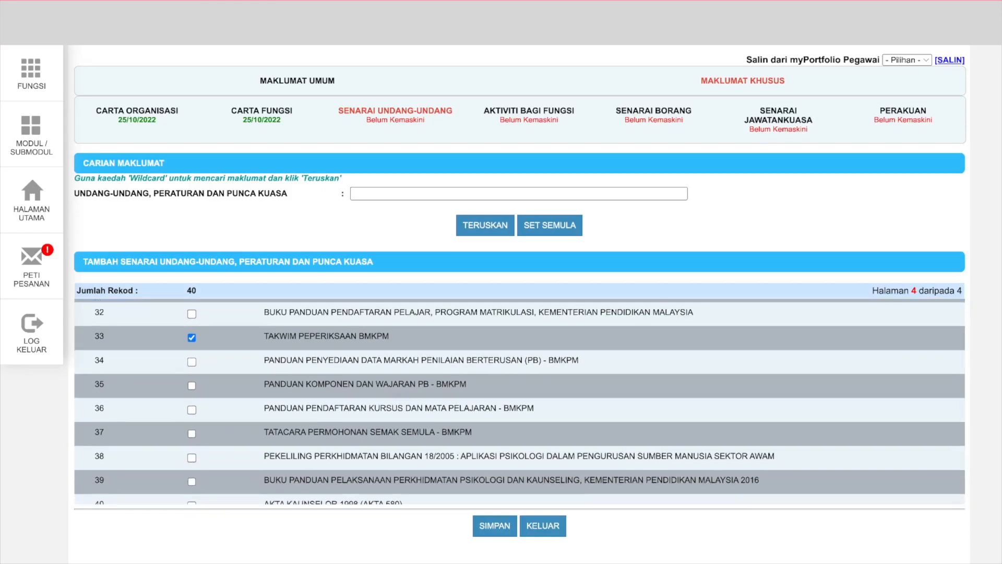
click(192, 361)
click(191, 385)
scroll(520, 401, down, 1)
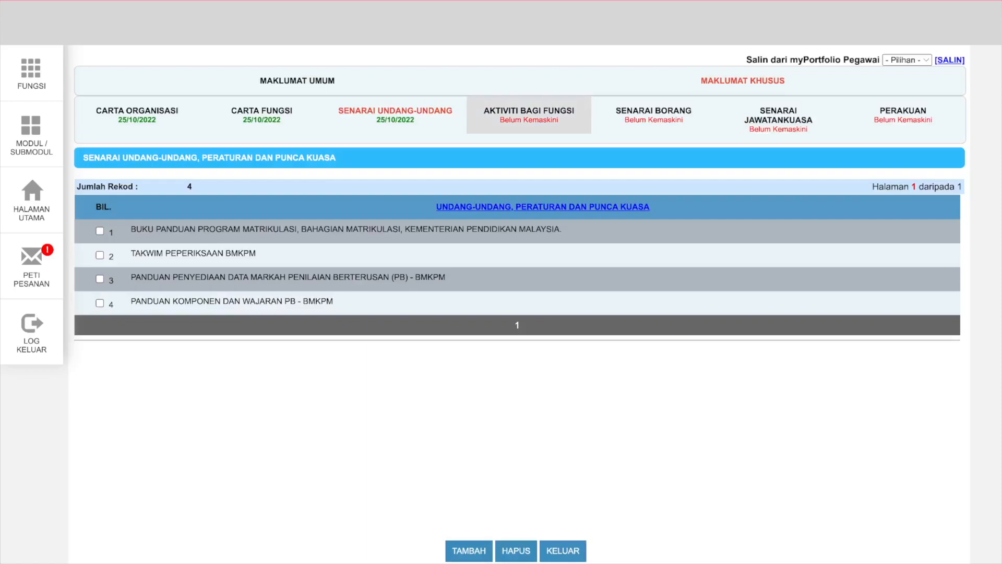
Start adding to Senarai Borang and select records 3 to 6, from Borang Pengumpulan Maklumat Individu Ematris to Jadual Spesifikasi Tugasan (JST).
click(529, 114)
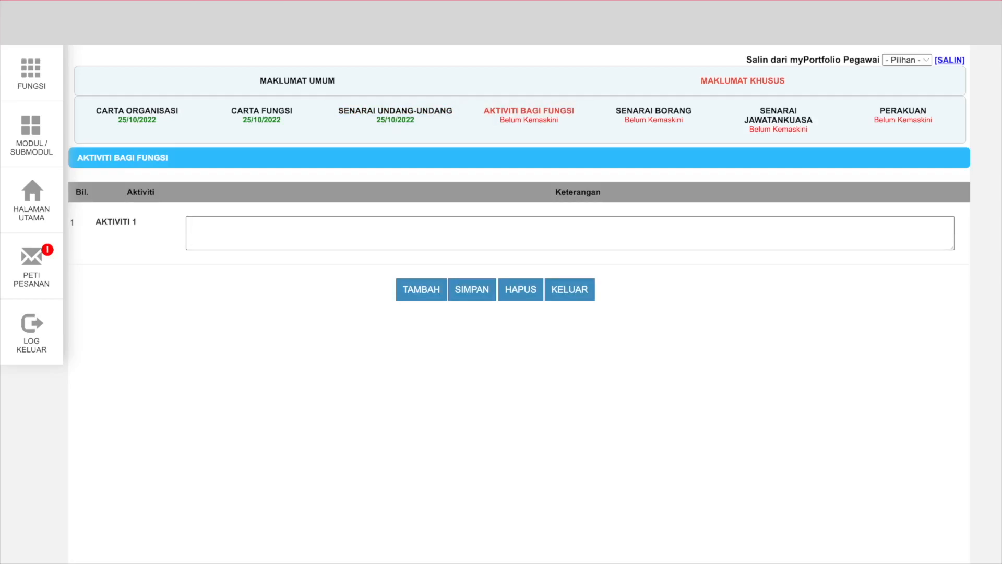
click(653, 114)
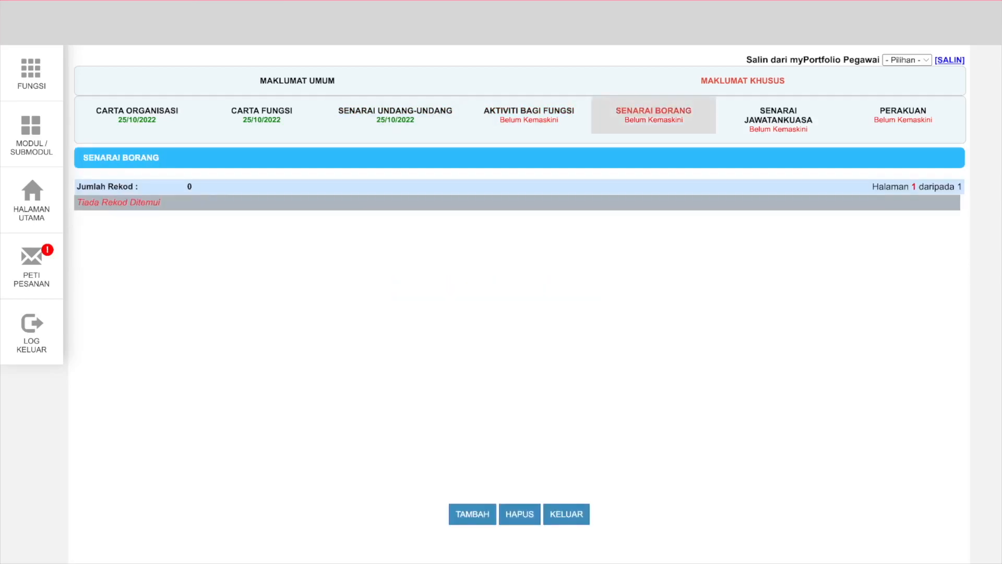
click(472, 514)
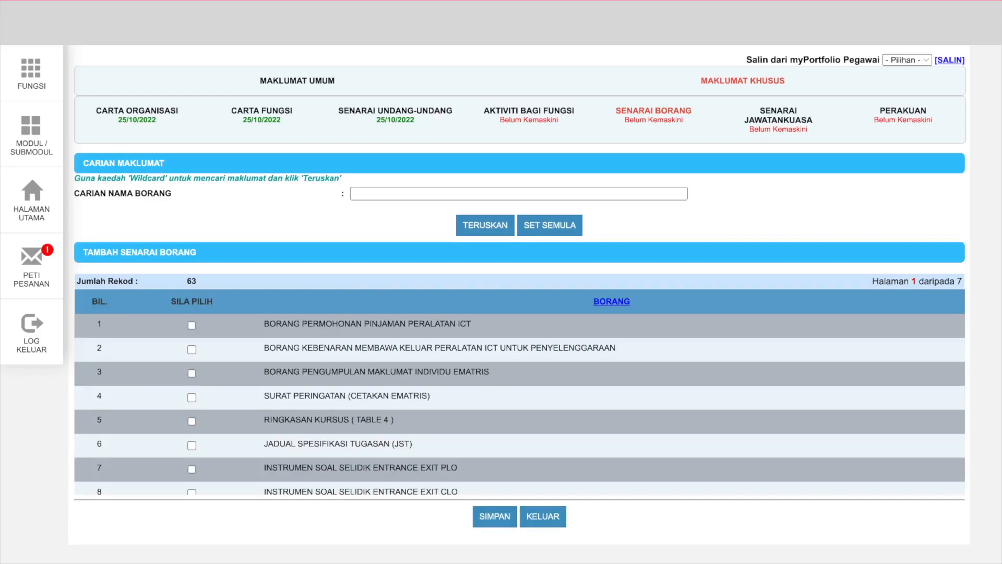
scroll(520, 391, down, 1)
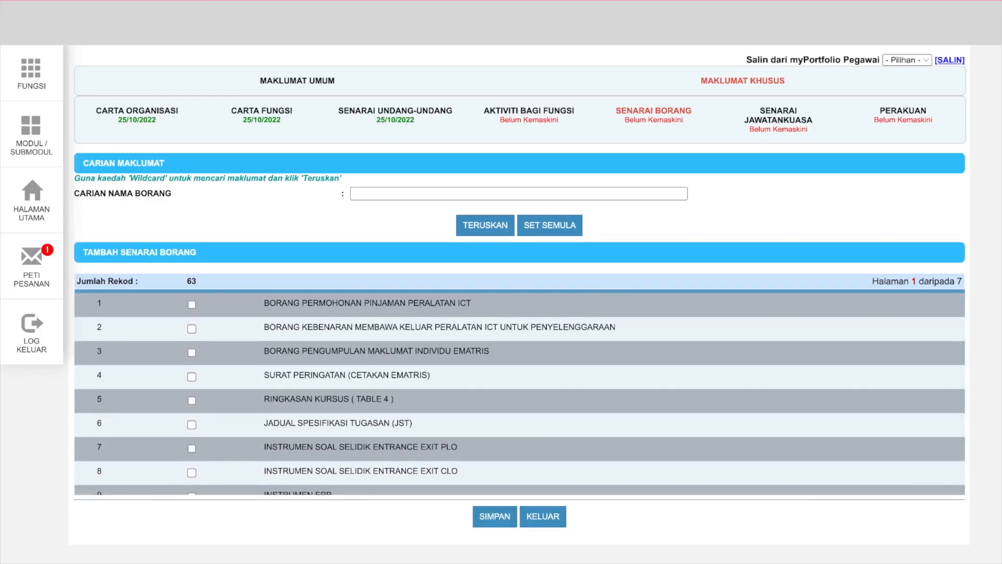
click(192, 353)
click(191, 377)
click(192, 400)
click(191, 425)
Select form records 7 to 10, from Instrumen Soal Selidik Entrance Exit PLO to Pengakuan Tugasan Pelajar.
scroll(520, 392, down, 2)
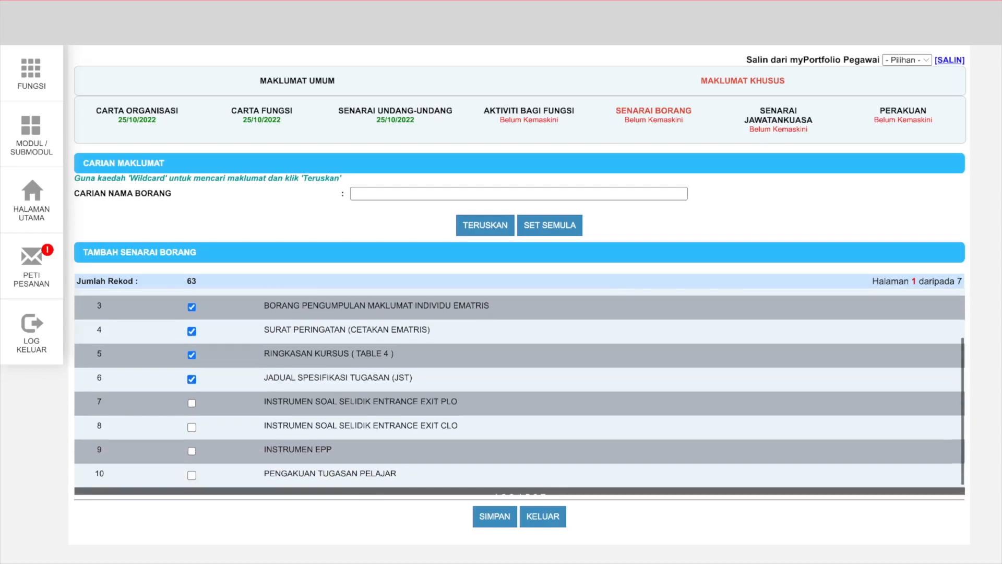
scroll(519, 392, down, 1)
click(192, 390)
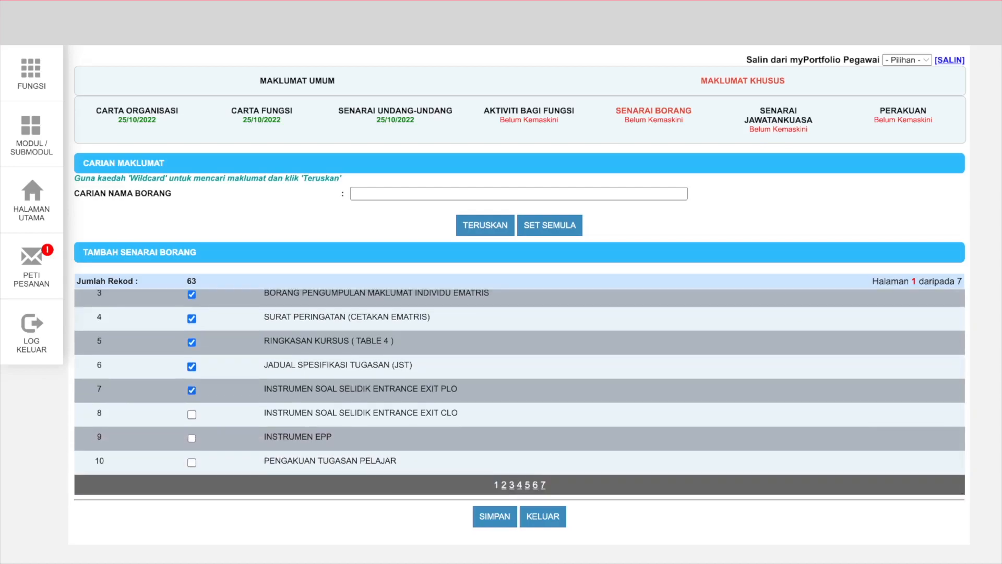
click(192, 414)
click(192, 438)
click(192, 462)
scroll(519, 392, up, 3)
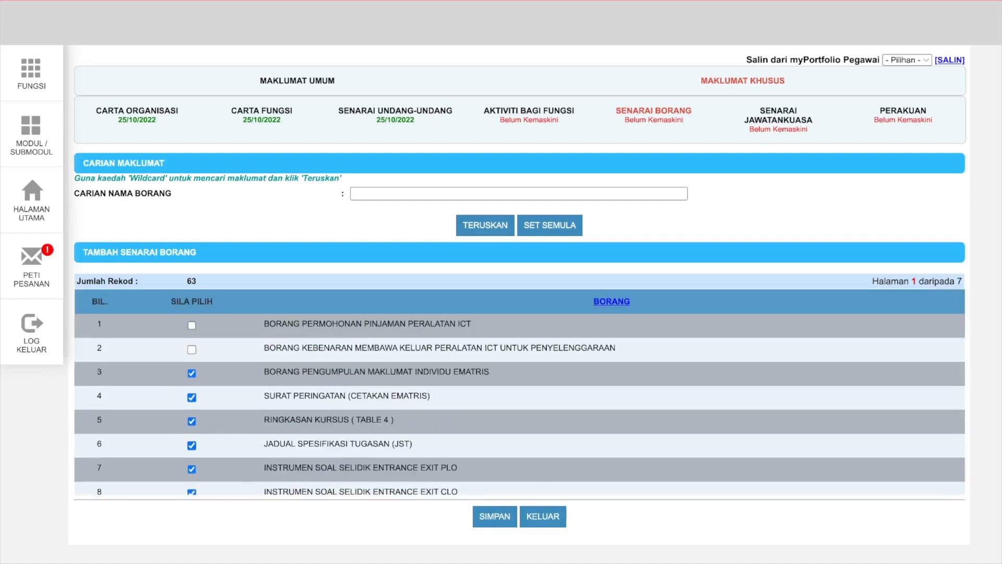
scroll(519, 391, down, 3)
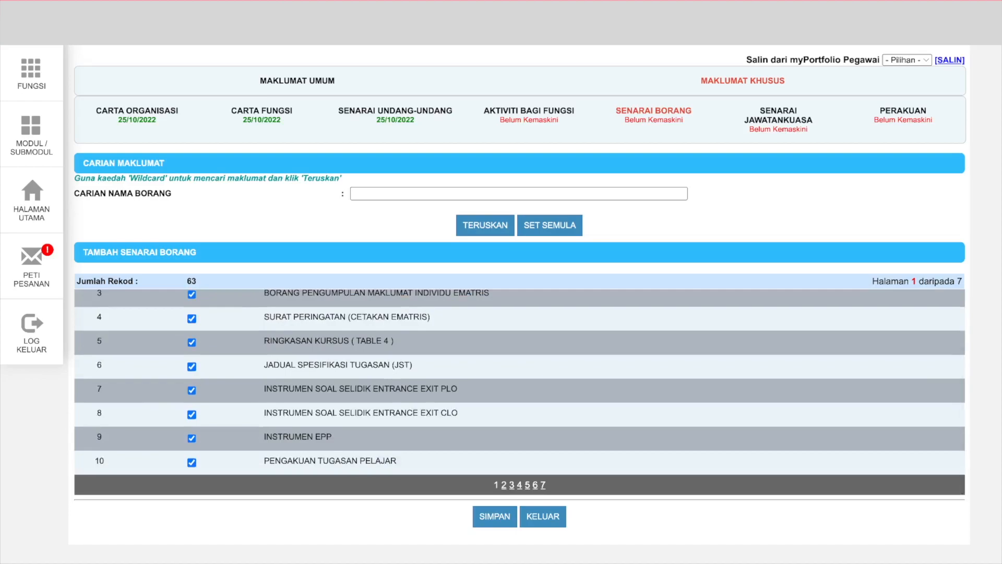
Select the mark forms BMKPM/PM01A, PM01B and PM02A (records 28 to 30) on page 3 and PM02B (record 31) on page 4.
click(503, 485)
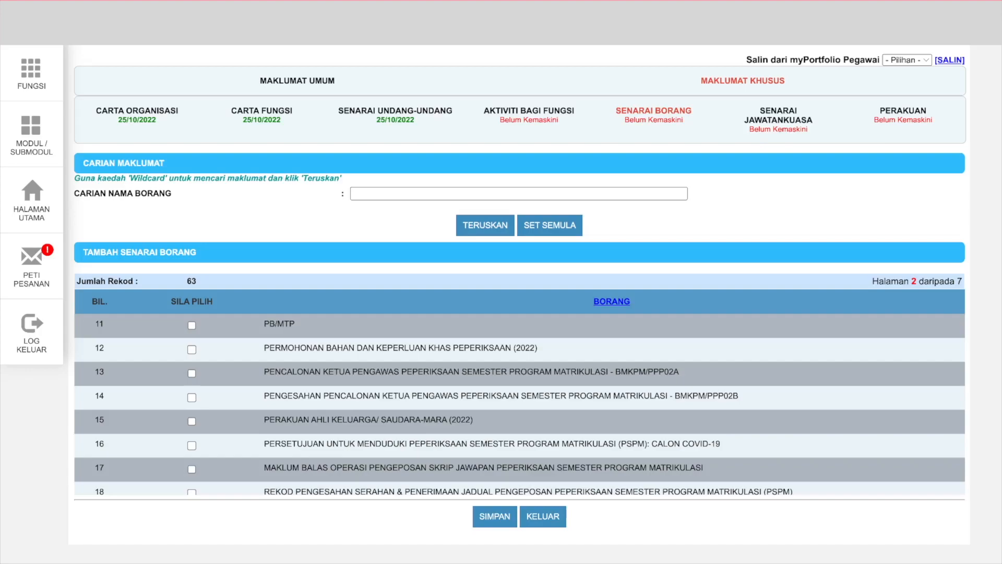
scroll(520, 391, down, 3)
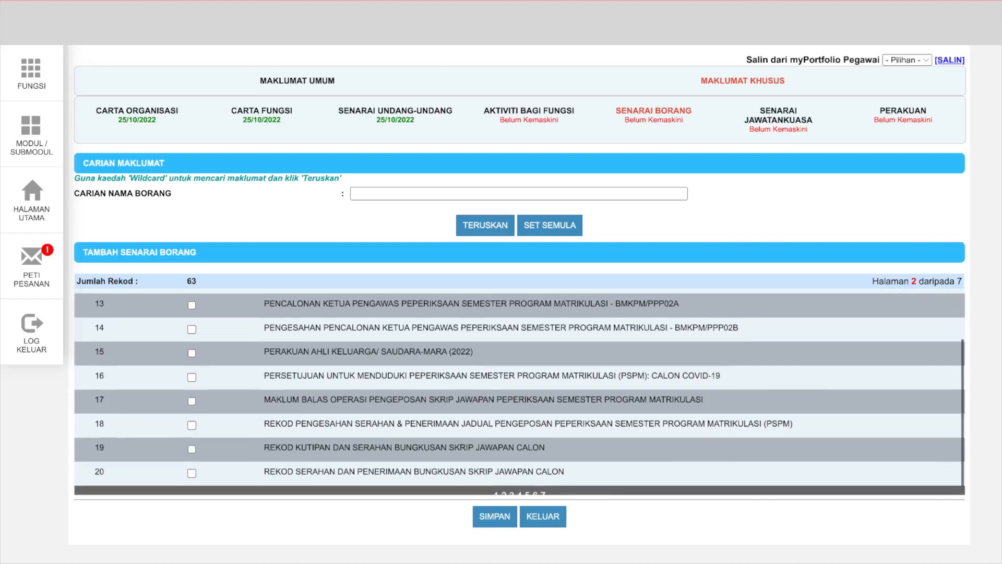
scroll(519, 391, down, 1)
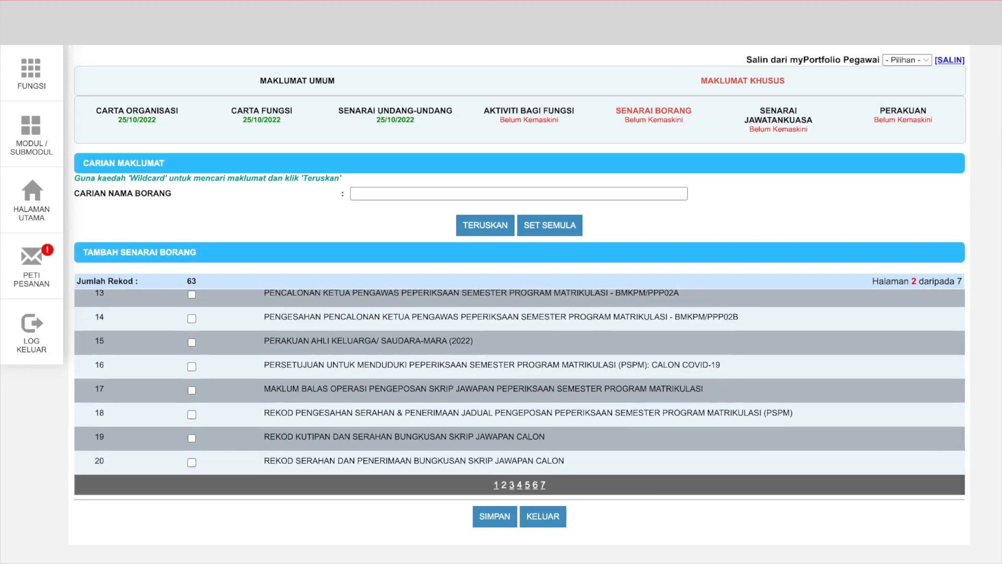
click(511, 485)
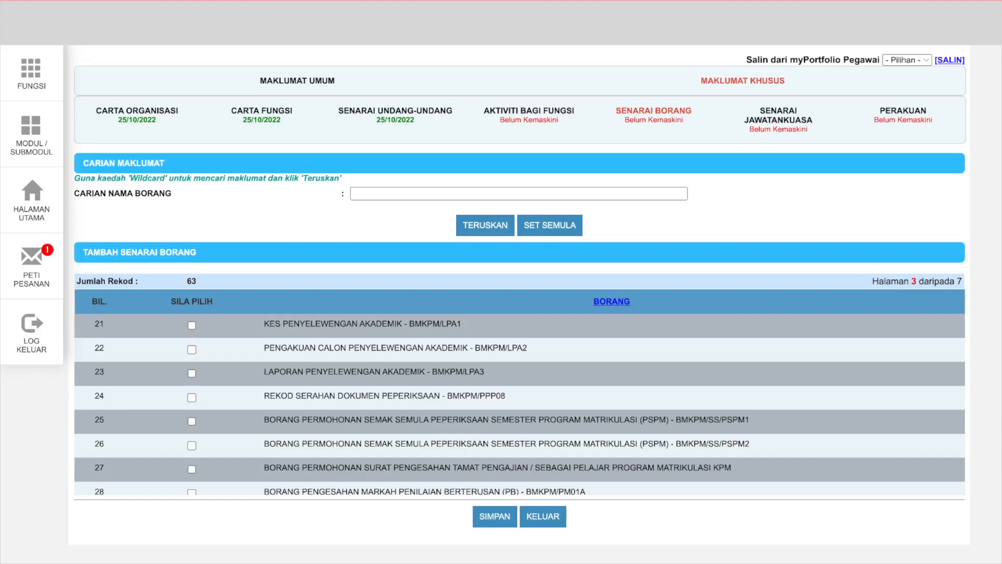
scroll(520, 392, down, 3)
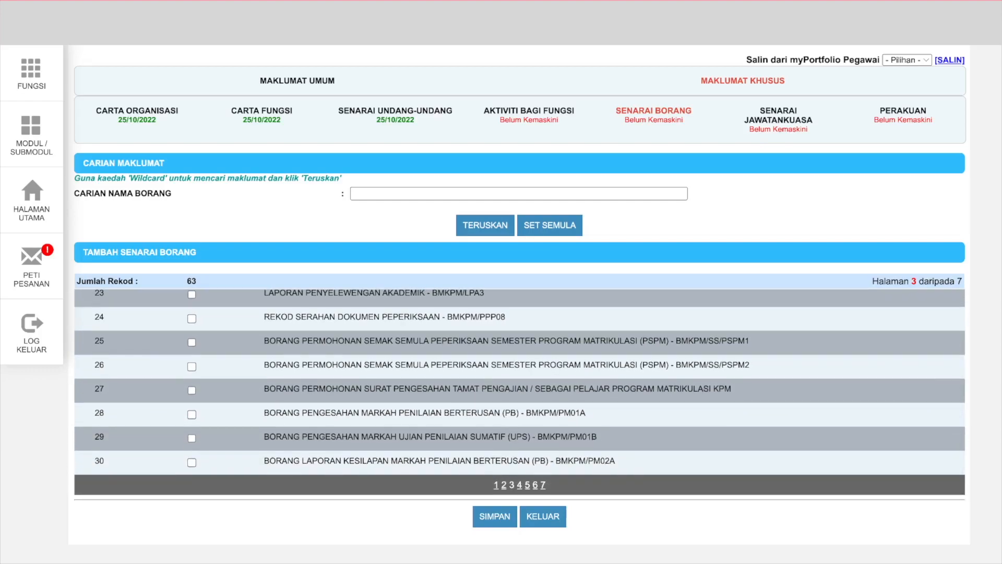
click(191, 415)
click(191, 438)
click(192, 463)
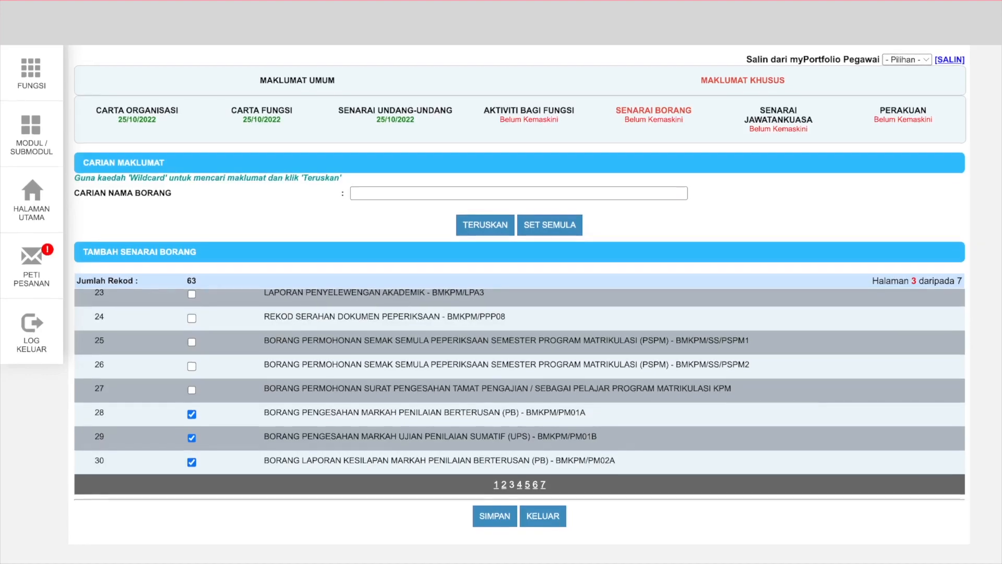
click(519, 485)
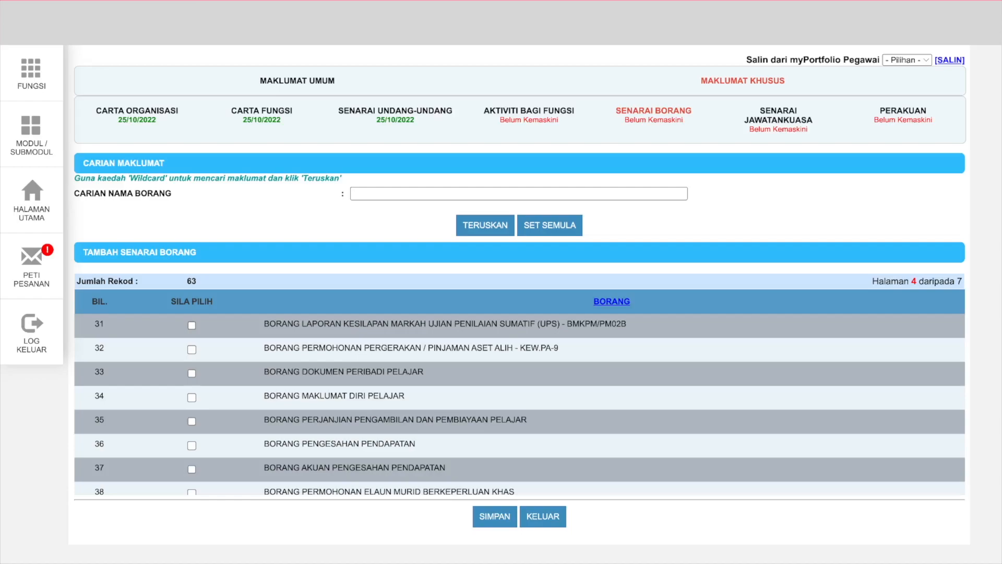
click(192, 325)
scroll(519, 392, down, 1)
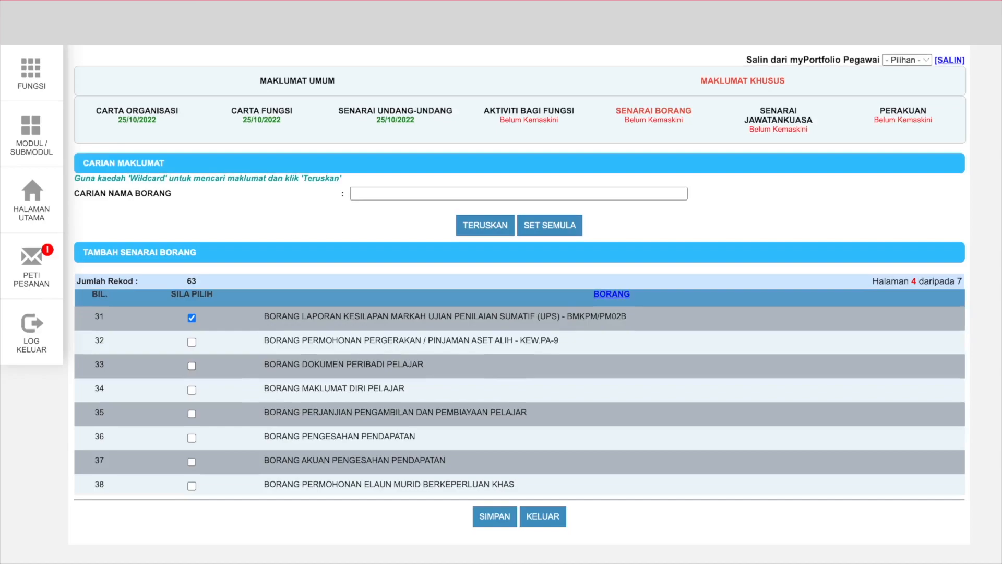
Look through the remaining forms on pages 4 to 7 of the Senarai Borang list for relevant entries.
scroll(519, 392, down, 2)
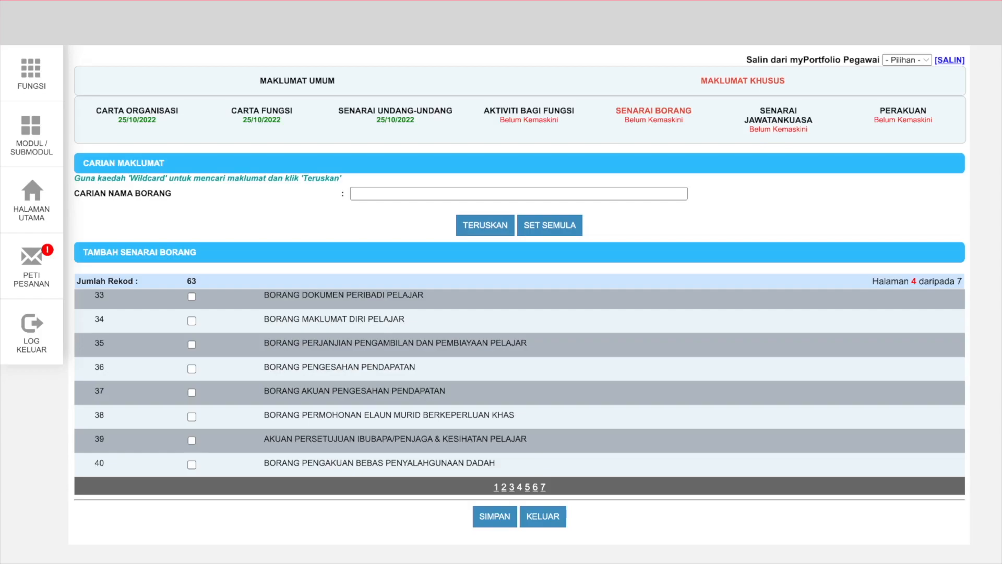
click(527, 487)
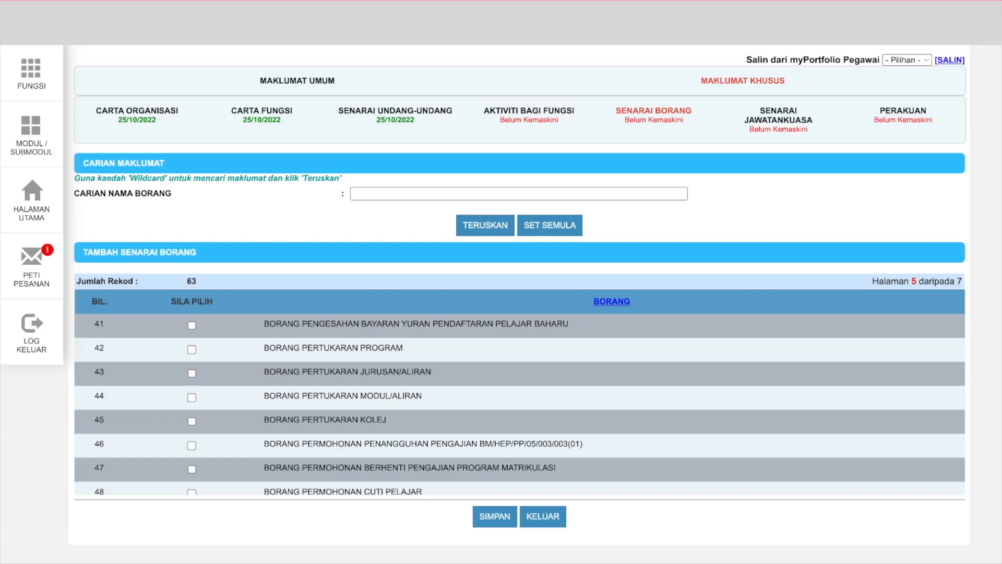
scroll(519, 391, down, 3)
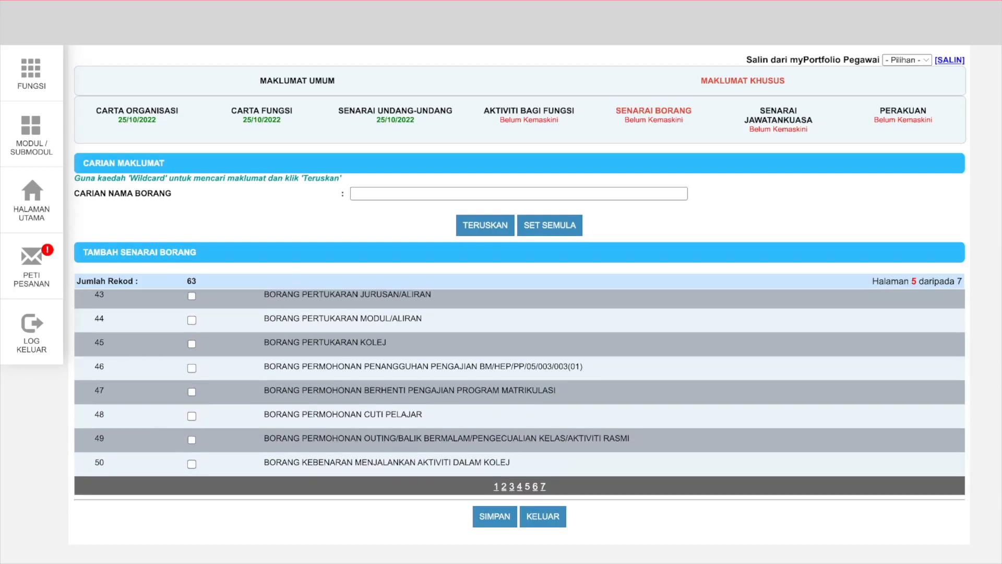
click(535, 485)
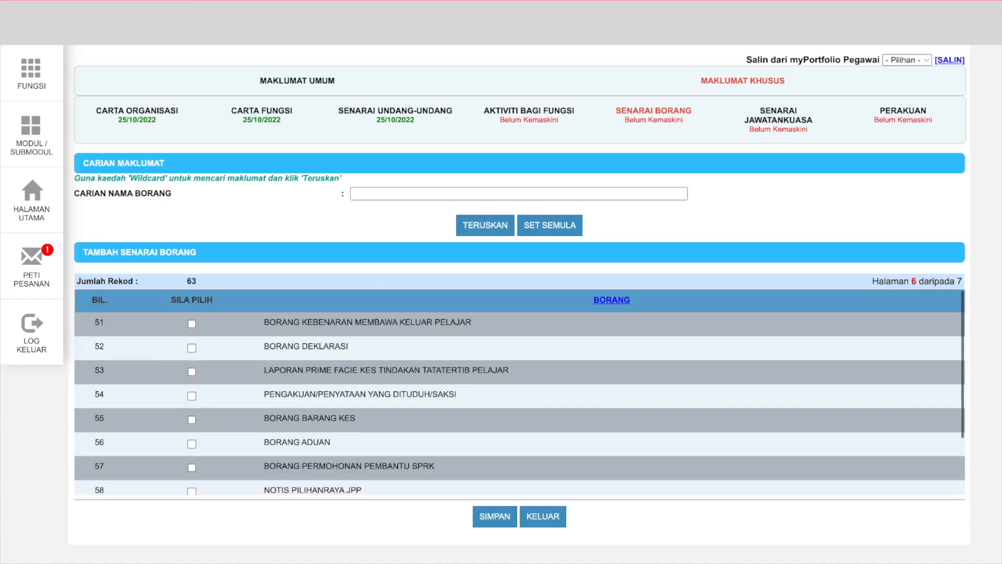
scroll(519, 391, down, 3)
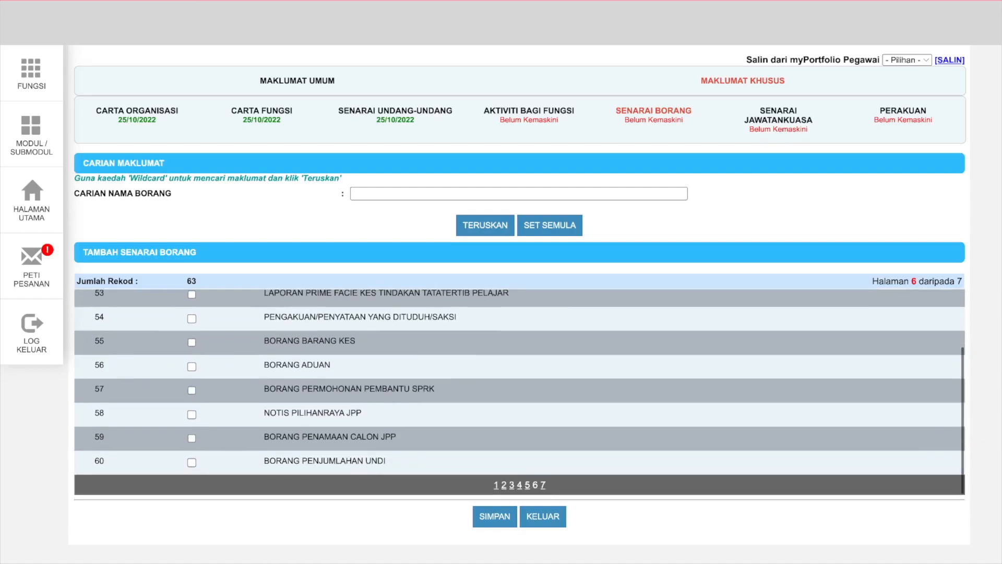
click(542, 485)
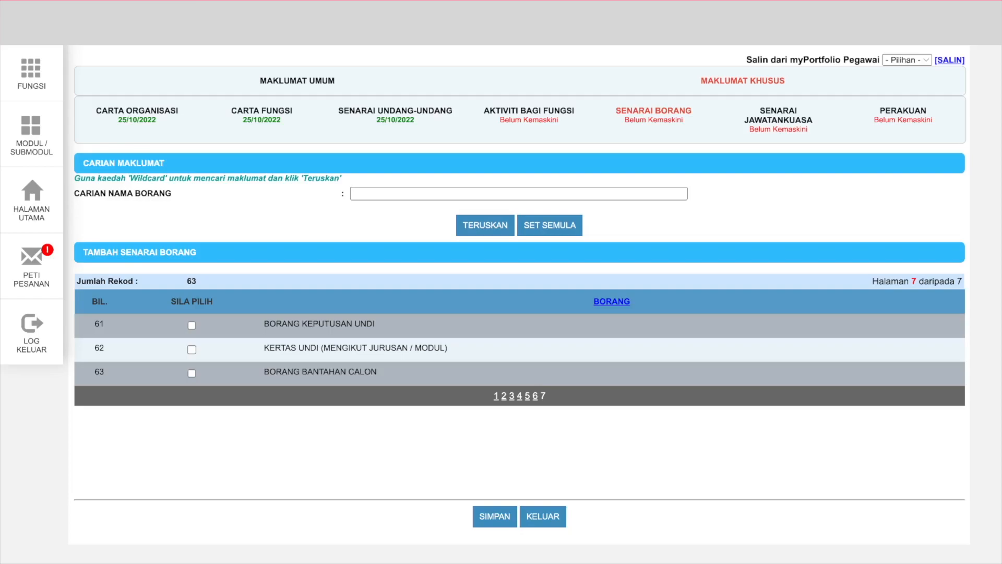
Add Jawatankuasa Pemantauan Kafetaria with the role Ahli to Senarai Jawatankuasa, save it, and delete the duplicate entry.
click(778, 120)
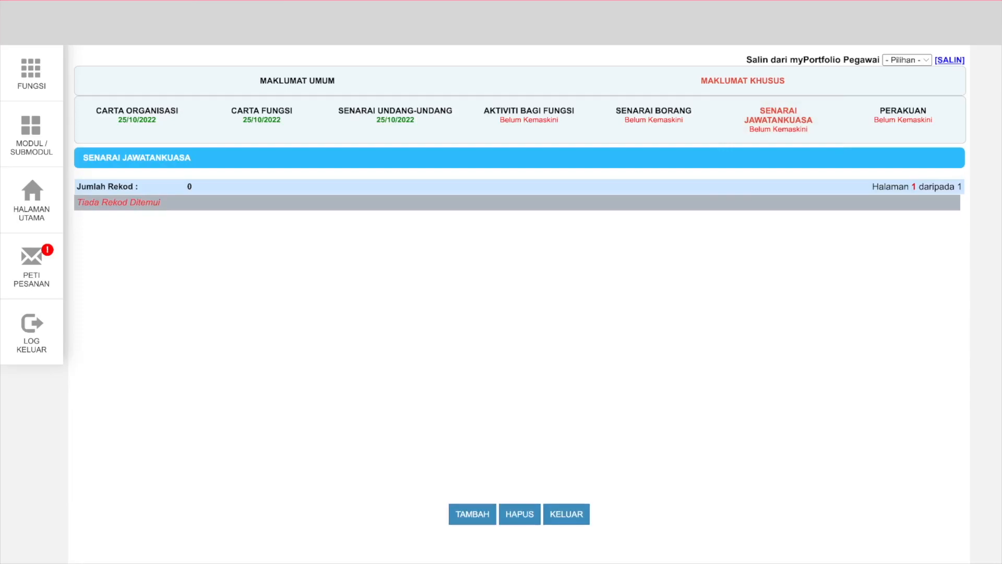
click(472, 514)
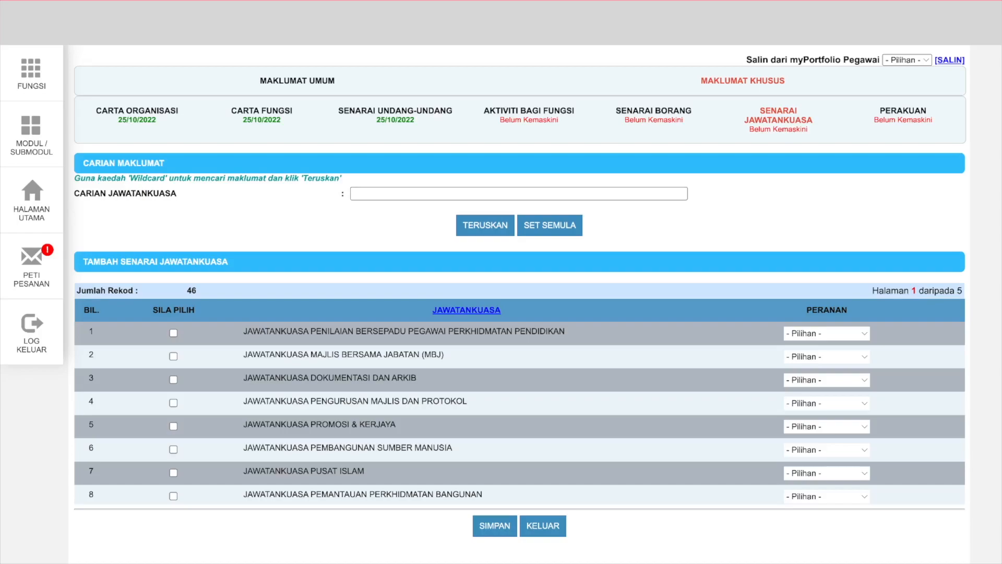
scroll(520, 401, down, 2)
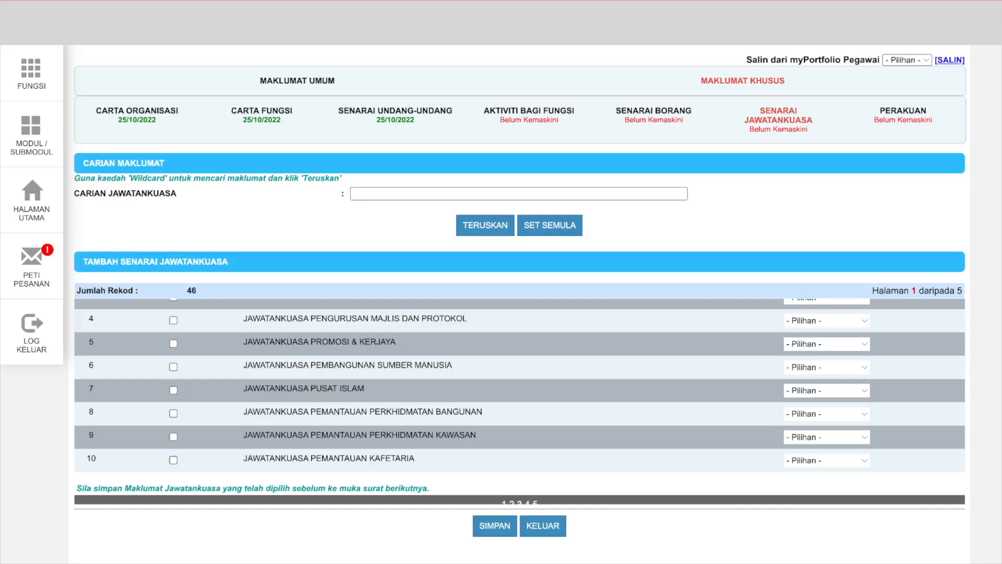
click(173, 460)
click(826, 461)
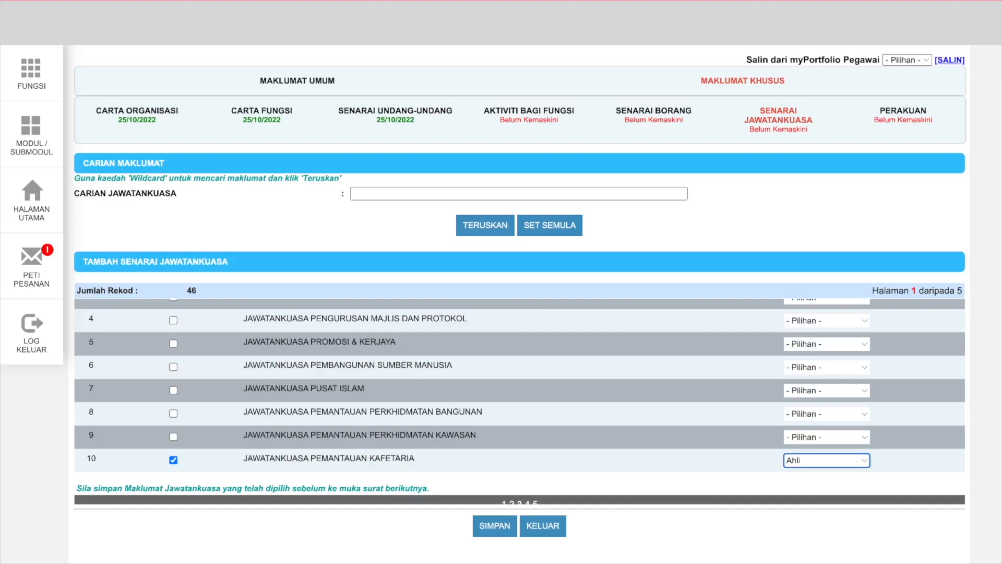
scroll(519, 402, up, 5)
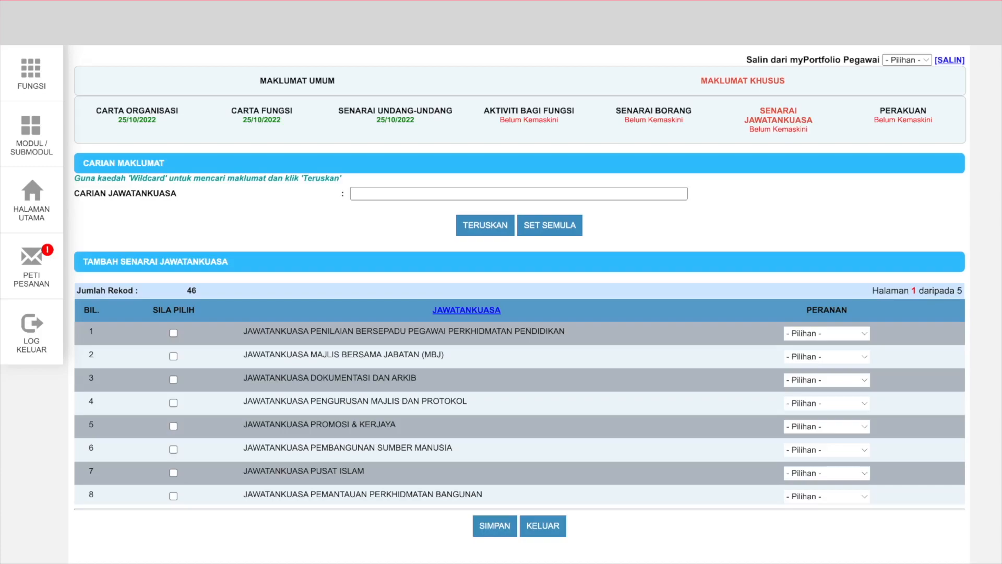
scroll(519, 407, down, 1)
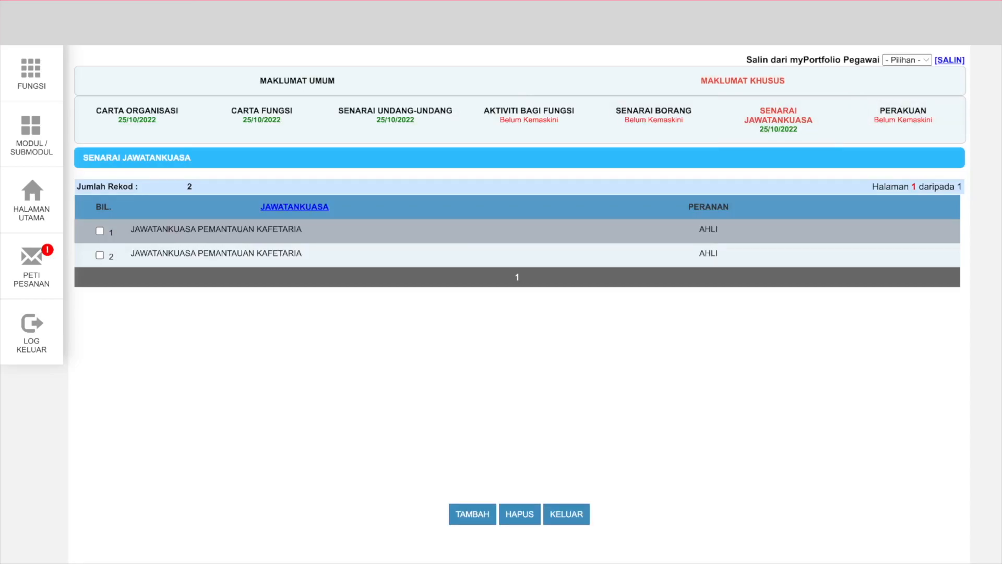
click(99, 255)
click(520, 514)
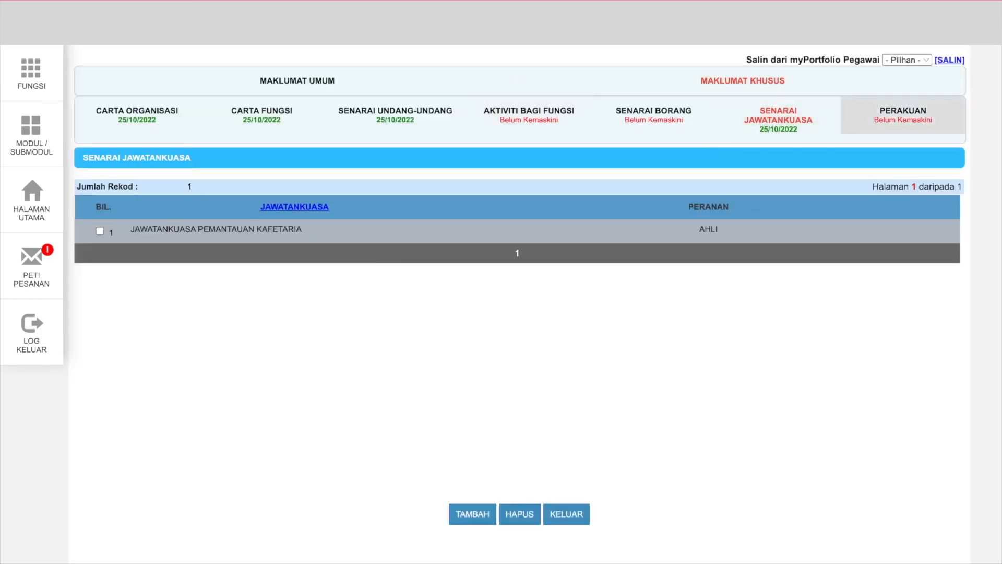
Open the Perakuan section, tick the declaration that the information is correct, and untick it again.
click(903, 115)
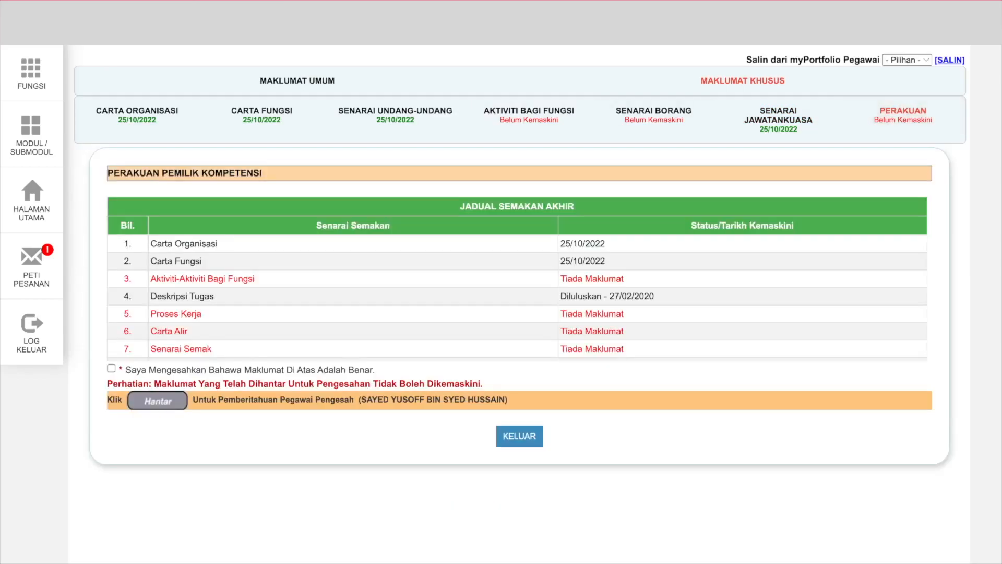
click(111, 368)
click(111, 368)
Open the Aktiviti Bagi Fungsi section and find its first activity, Mengurus Pengendalian Kuliah, in the Unit Bahasa Inggeris list of the Google Docs document.
click(529, 115)
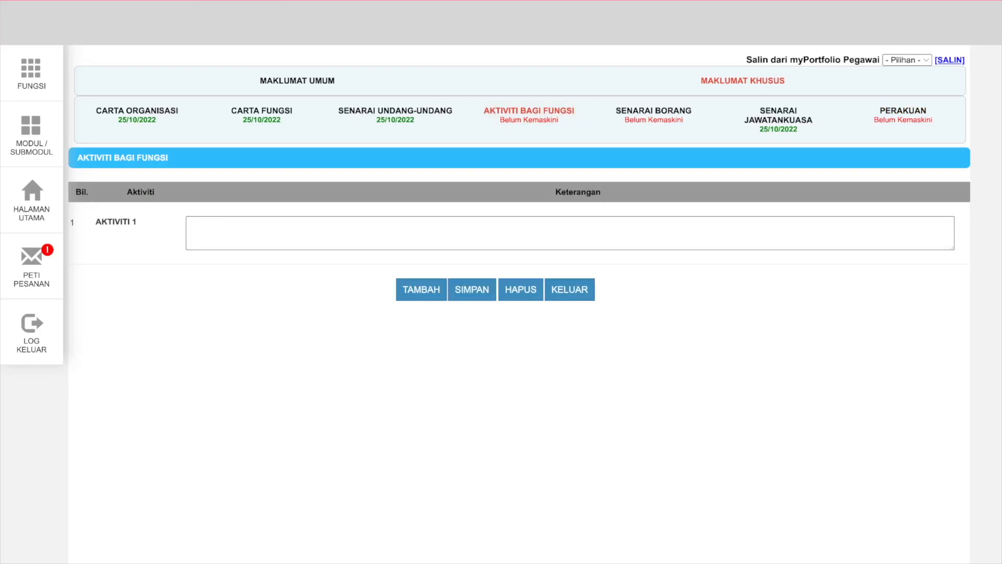
key(ctrl+Tab)
scroll(477, 323, down, 13)
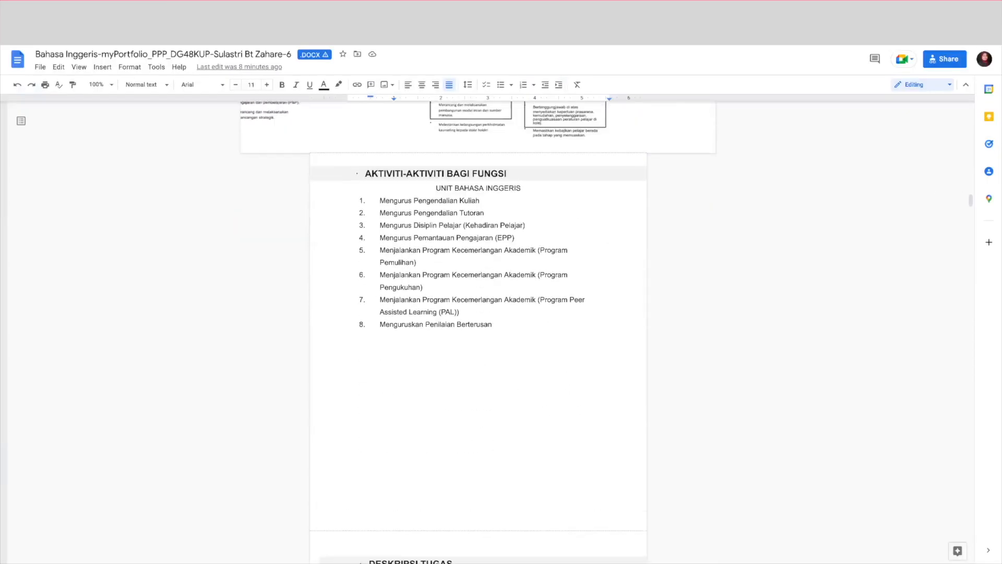
drag(493, 324, 436, 188)
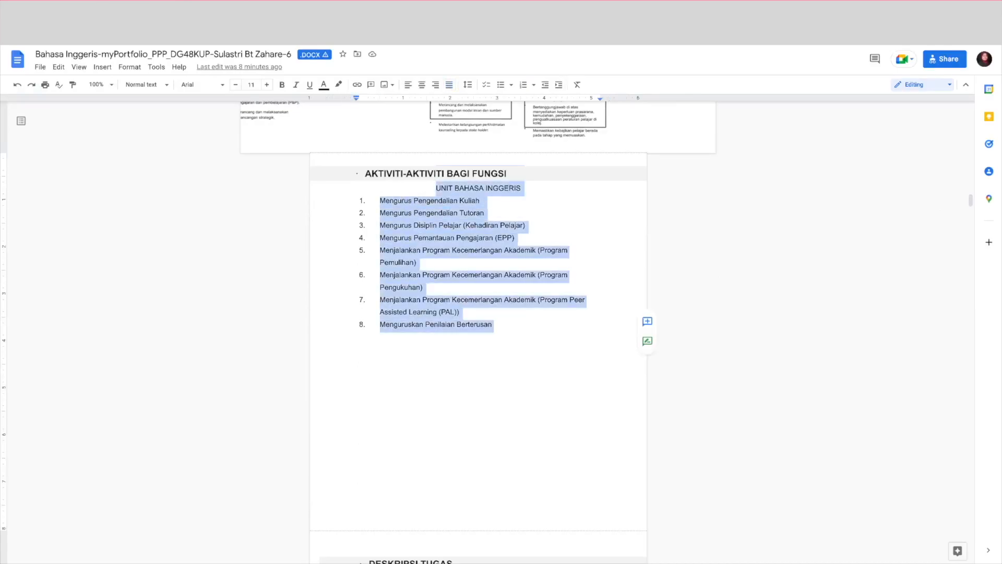
click(484, 200)
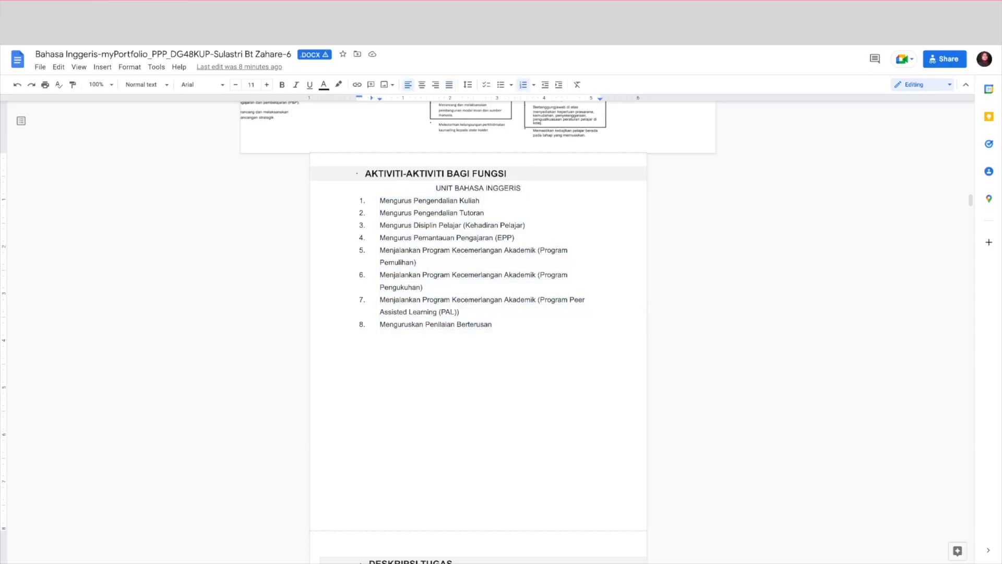
key(shift+Home)
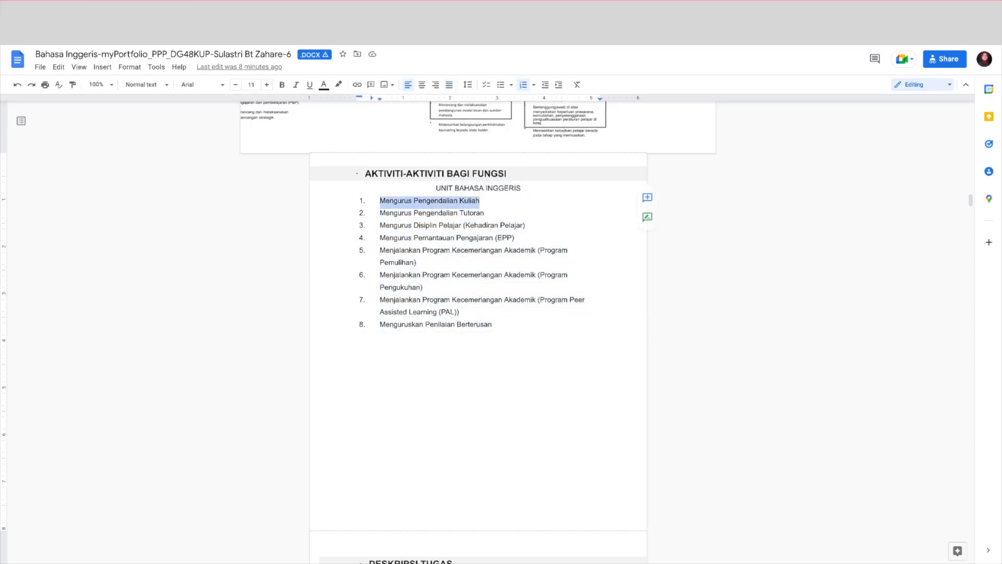
Copy the Aktiviti 1 title, Mengurus Pengendalian Kuliah, from the document's Proses Kerja section into the Aktiviti 1 description in HRMIS and save it.
scroll(478, 332, down, 10)
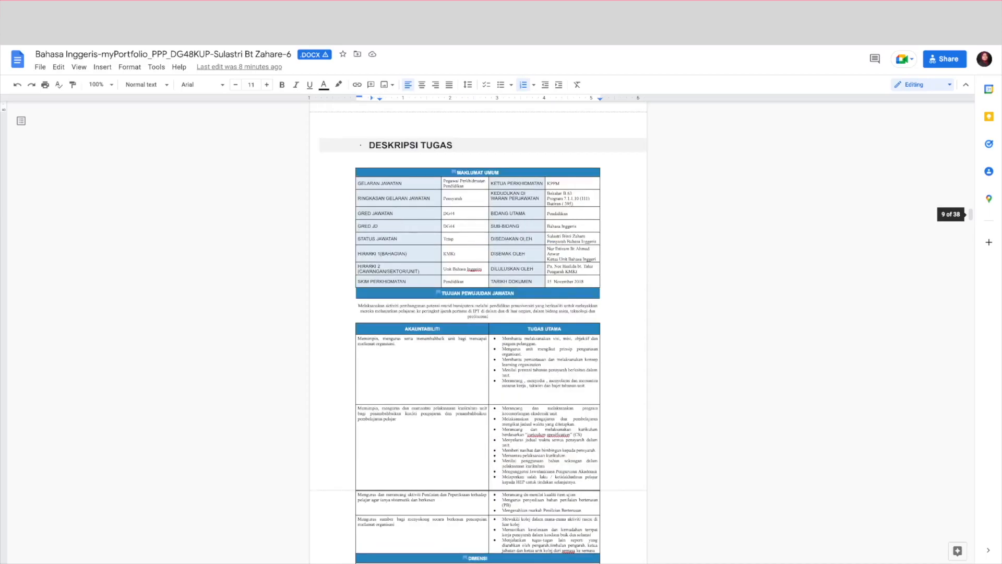
scroll(478, 331, down, 8)
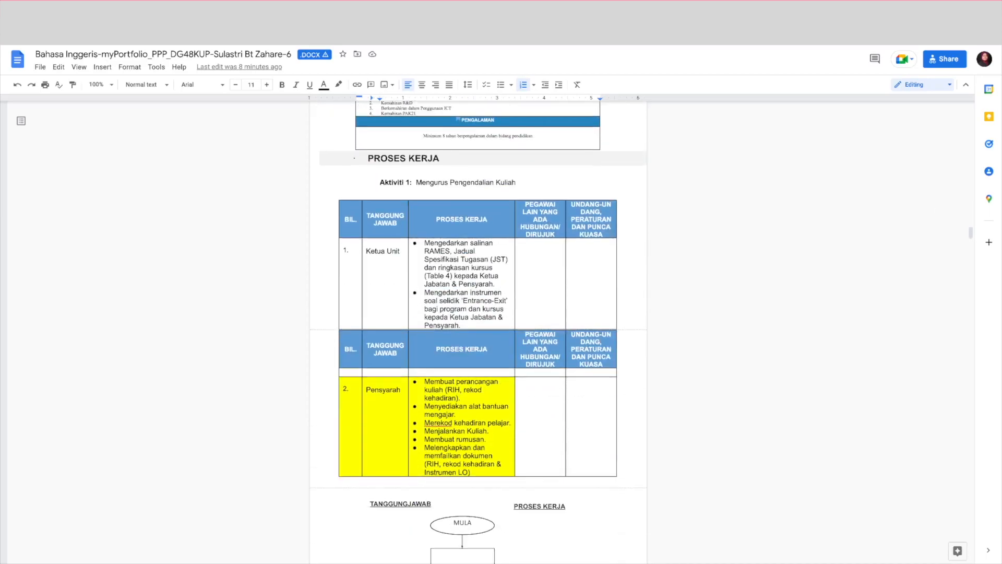
drag(516, 182, 415, 182)
key(ctrl+c)
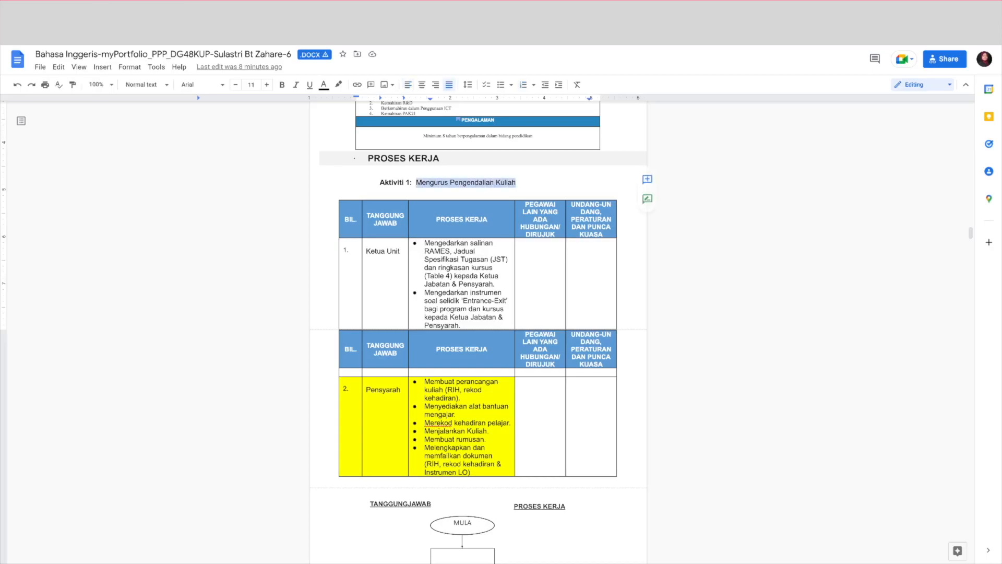
key(ctrl+Tab)
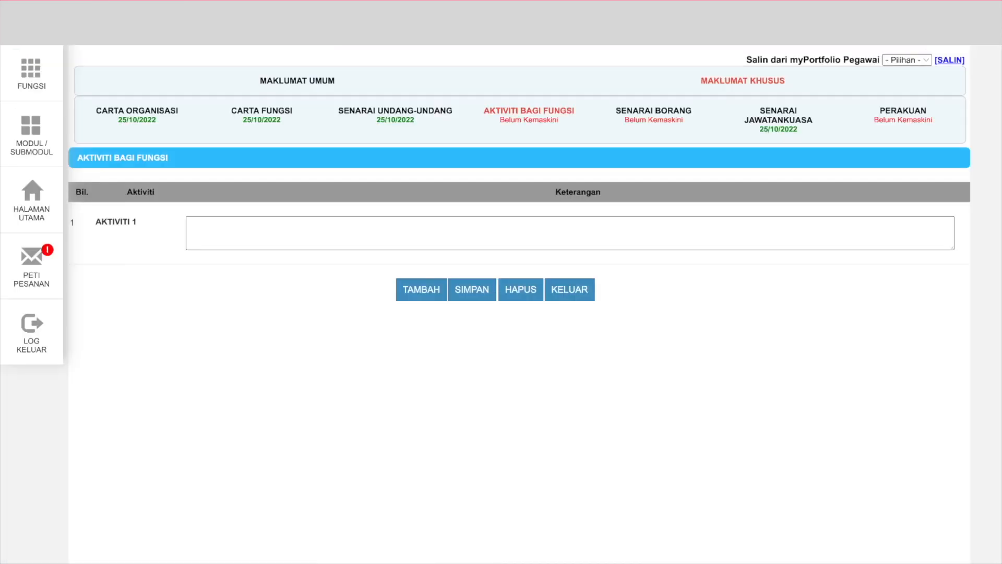
click(188, 224)
key(ctrl+v)
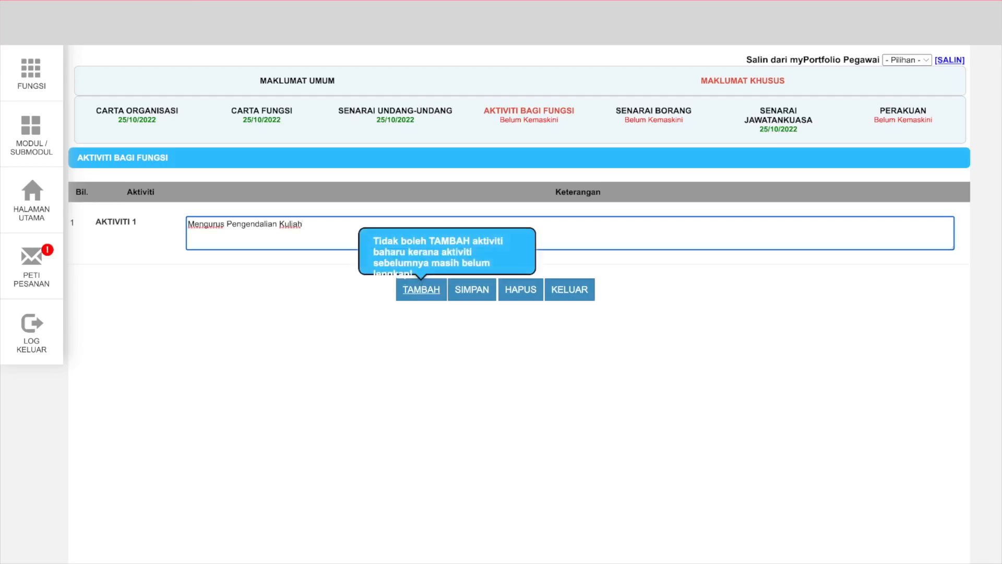
mouse_move(421, 289)
click(422, 334)
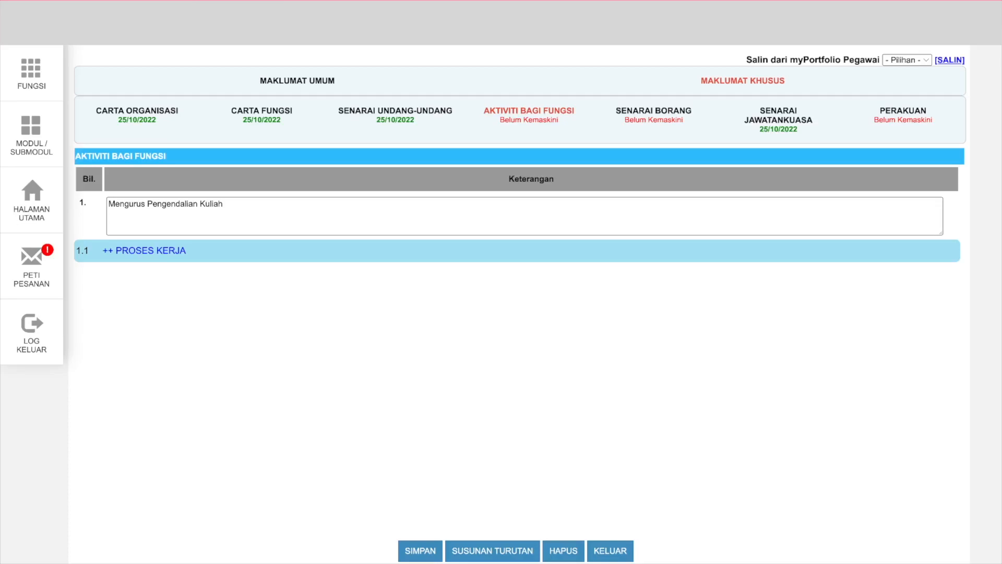
Expand Proses Kerja for the activity and copy the document's Ketua Unit work process text into row 1, without the trailing blank line.
click(144, 251)
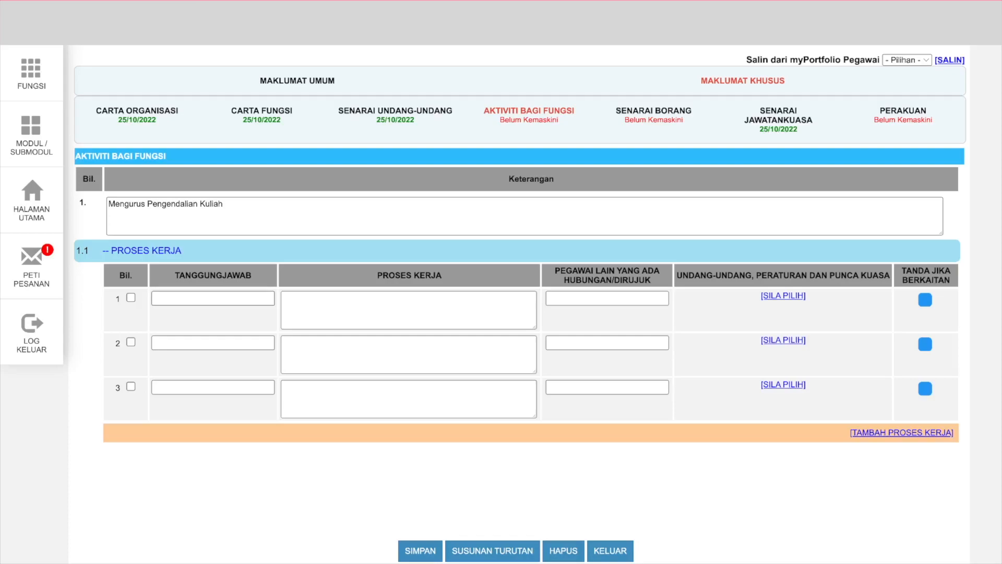
key(alt+Tab)
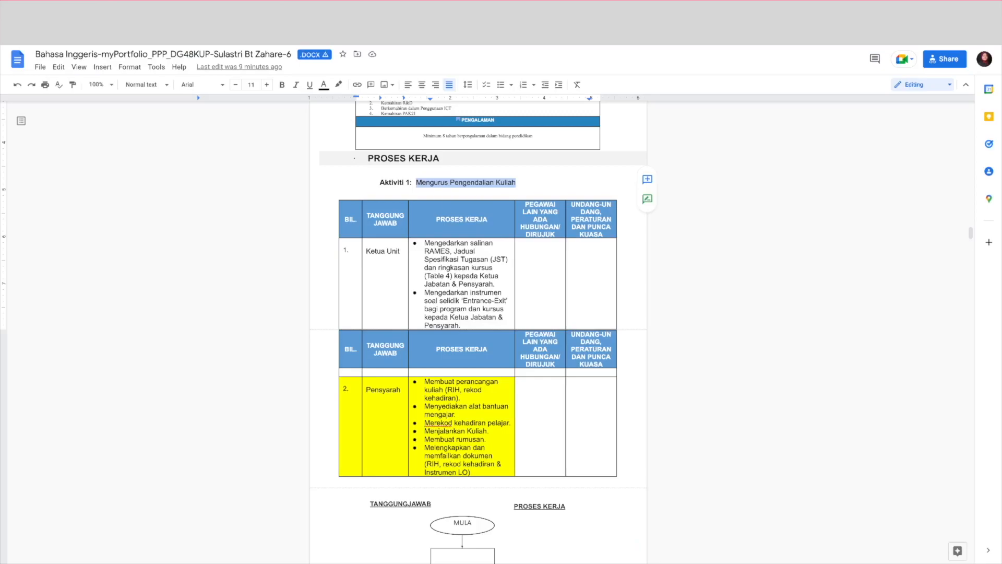
drag(366, 251, 399, 250)
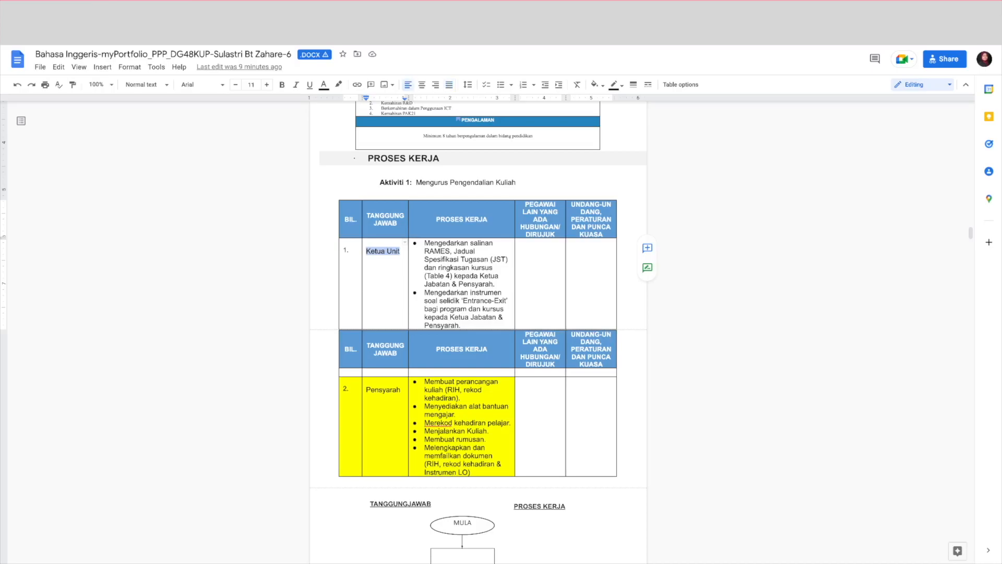
click(457, 283)
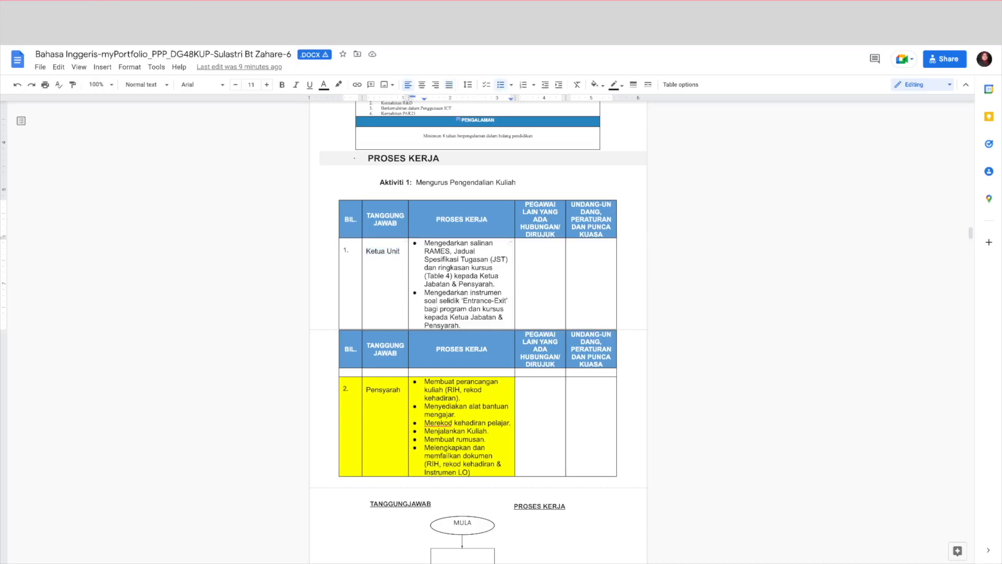
drag(462, 325, 425, 243)
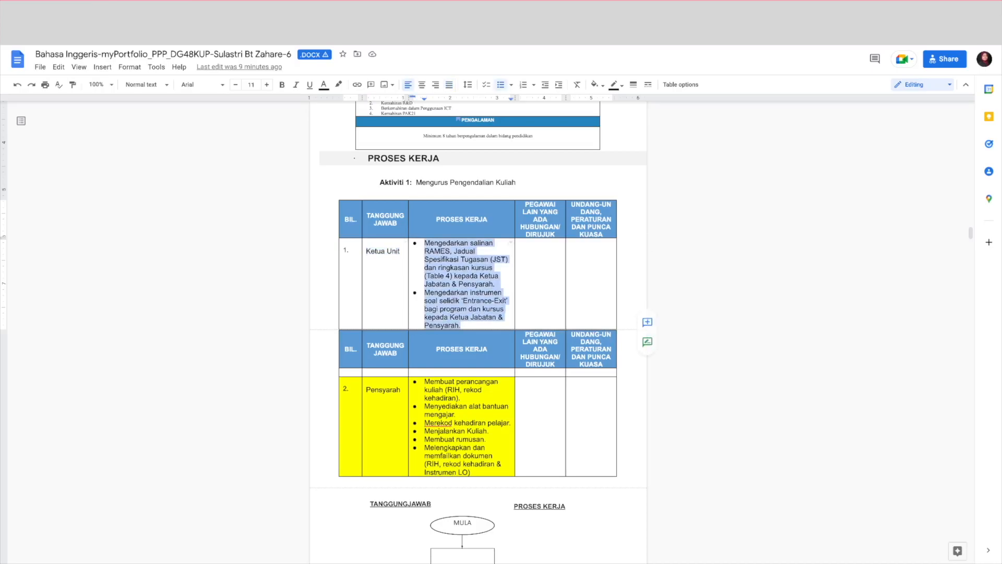
key(ctrl+Tab)
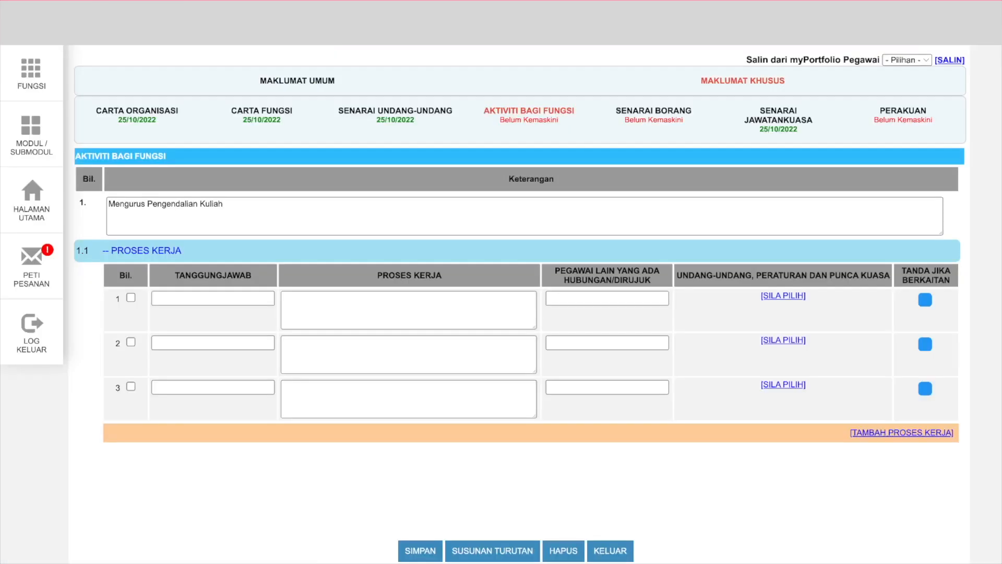
click(409, 310)
key(ctrl+v)
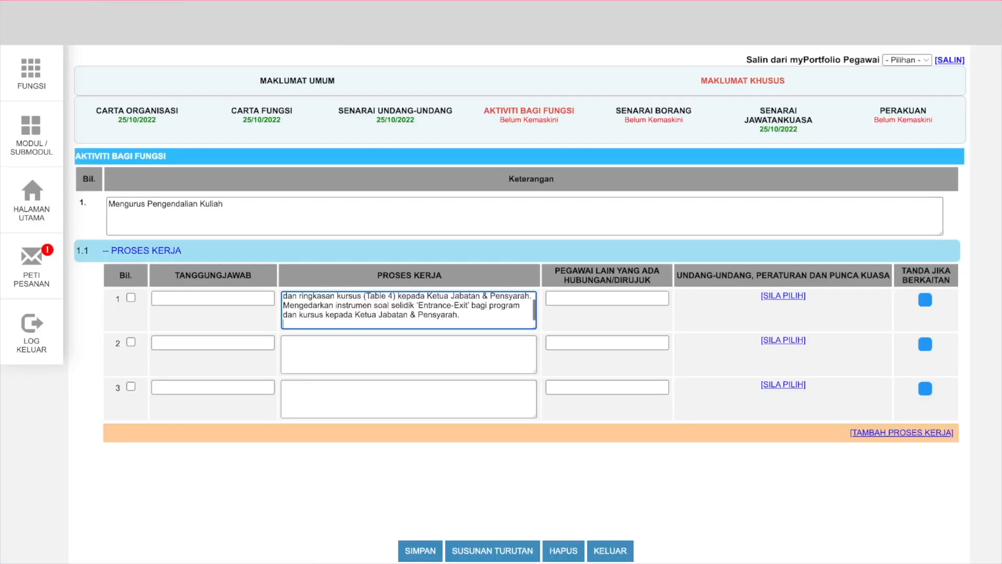
key(BackSpace)
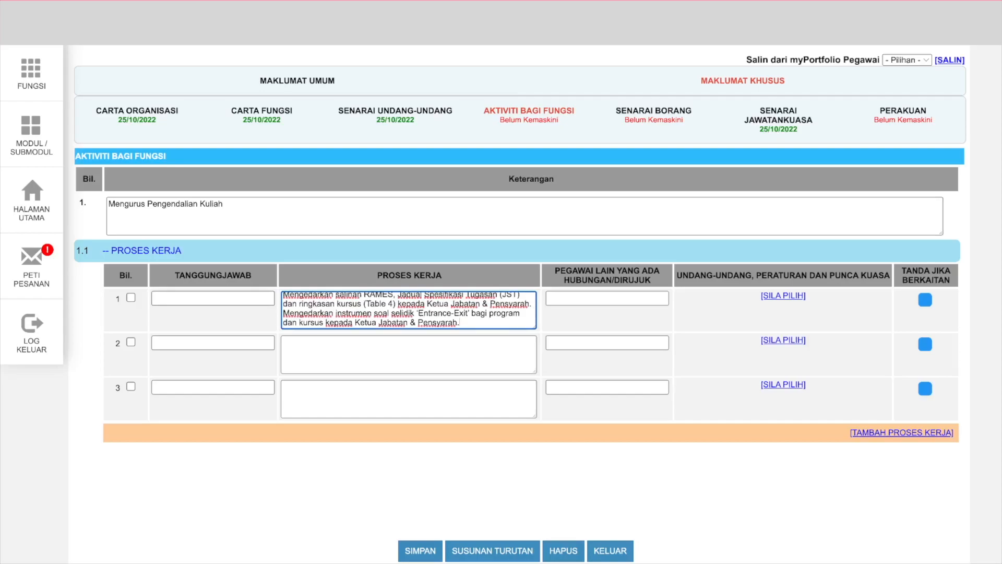
Enter Ketua Unit as the Tanggungjawab of work process row 1 and Pensyarah for row 2.
click(213, 298)
text(Ketu U)
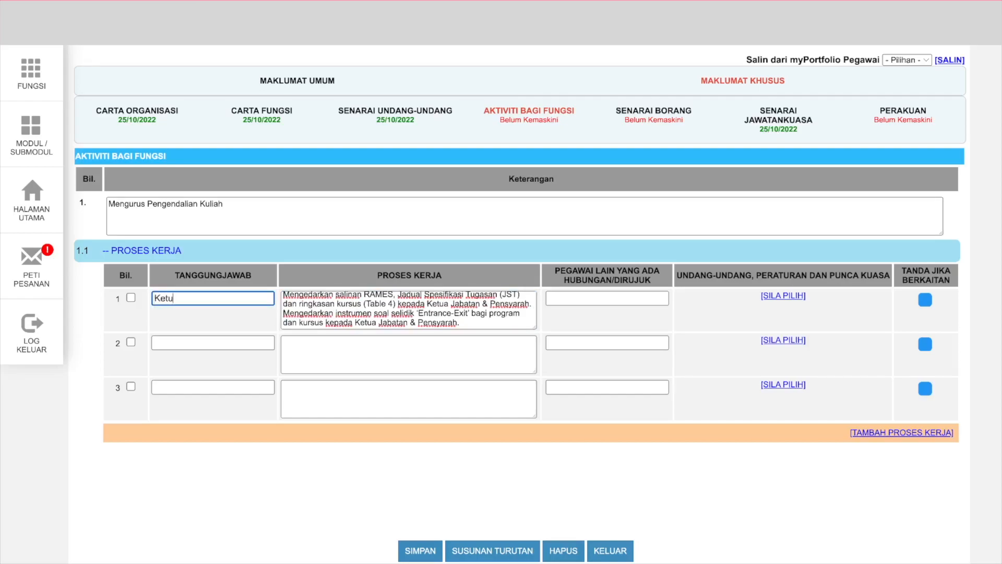
key(BackSpace)
key(BackSpace)
key(BackSpace)
text(ua Unit)
click(213, 343)
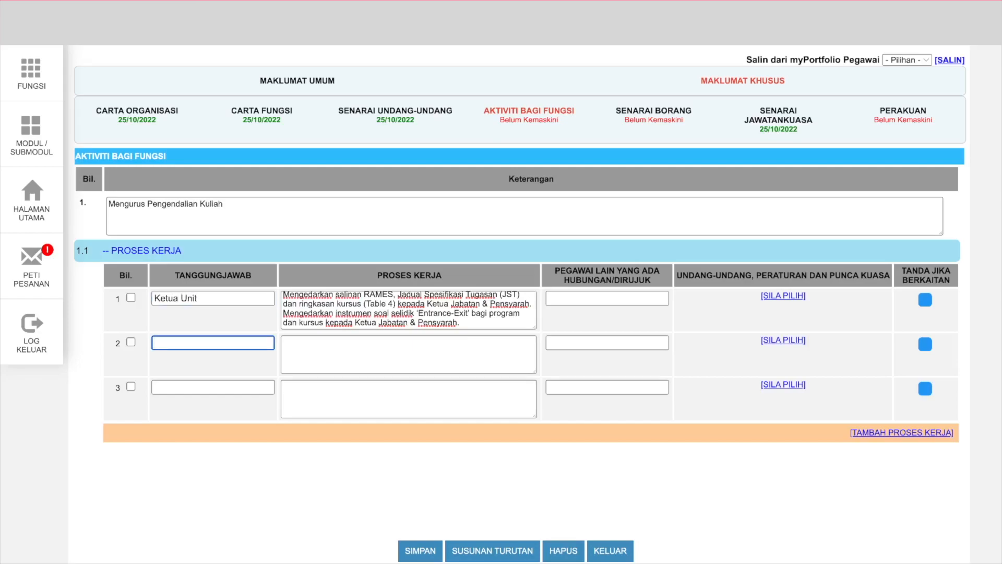
text(Pensyarah)
Copy the highlighted Pensyarah work process text from the document into the Proses Kerja field of row 2.
key(alt+Tab)
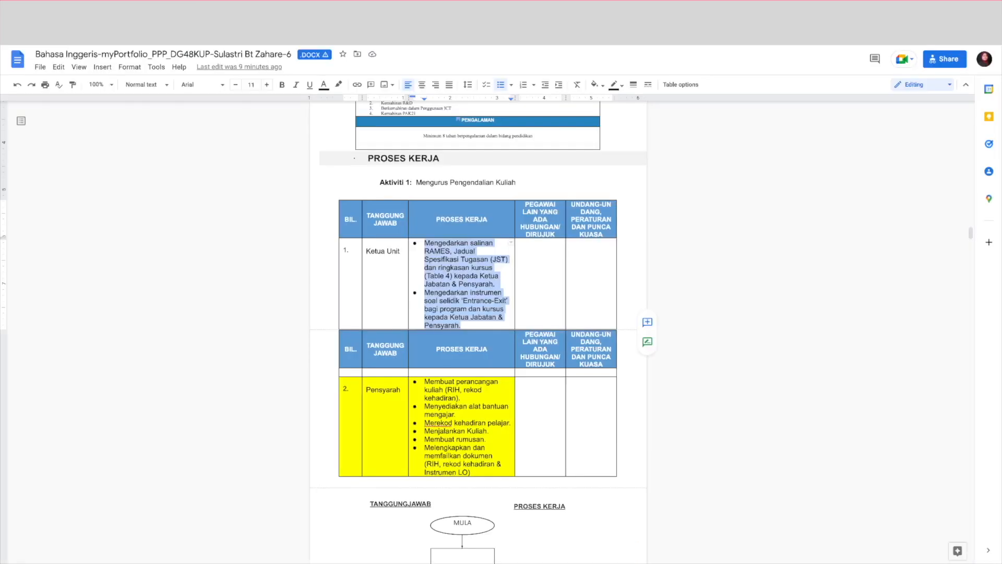
scroll(478, 332, down, 3)
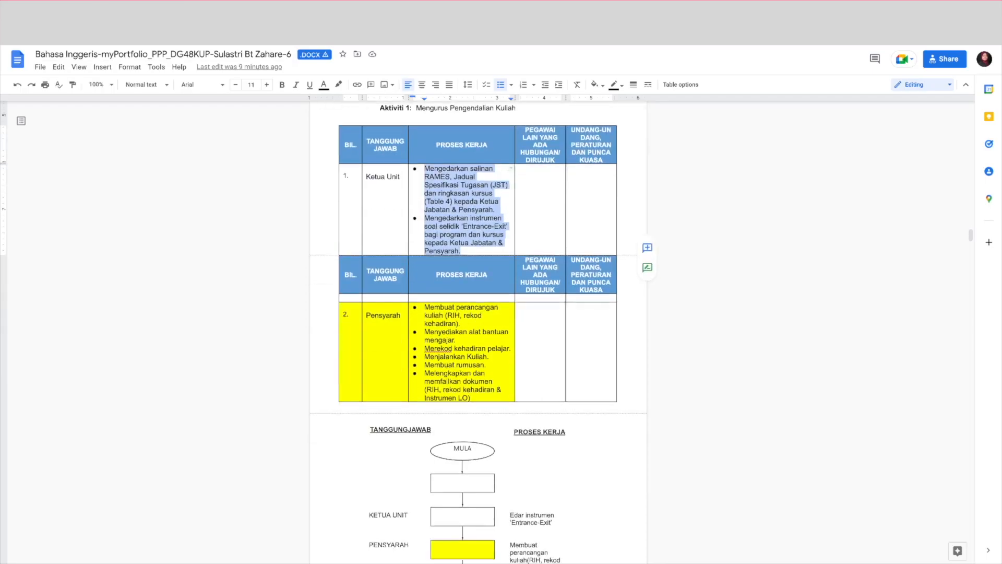
drag(471, 398, 424, 307)
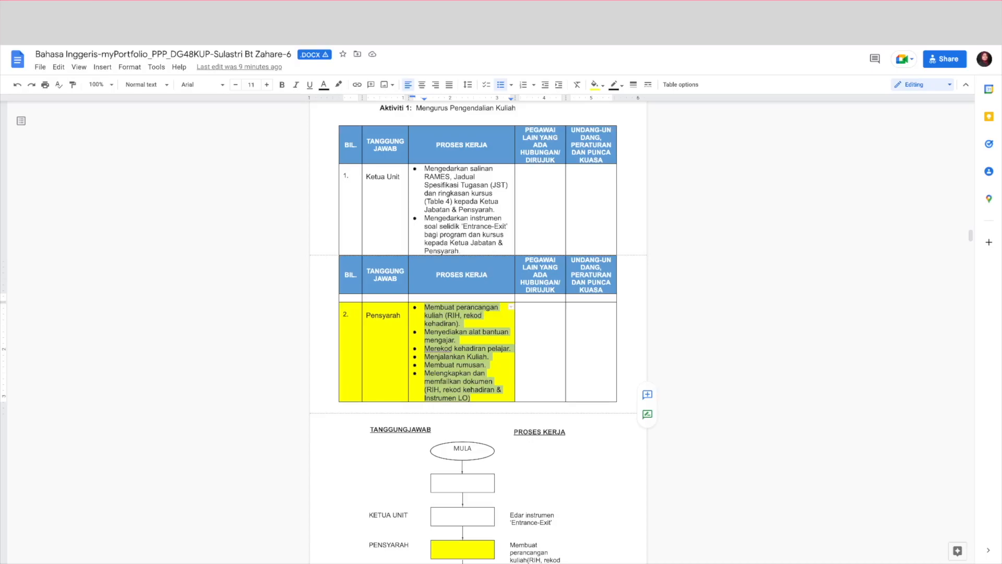
key(ctrl+Tab)
click(409, 355)
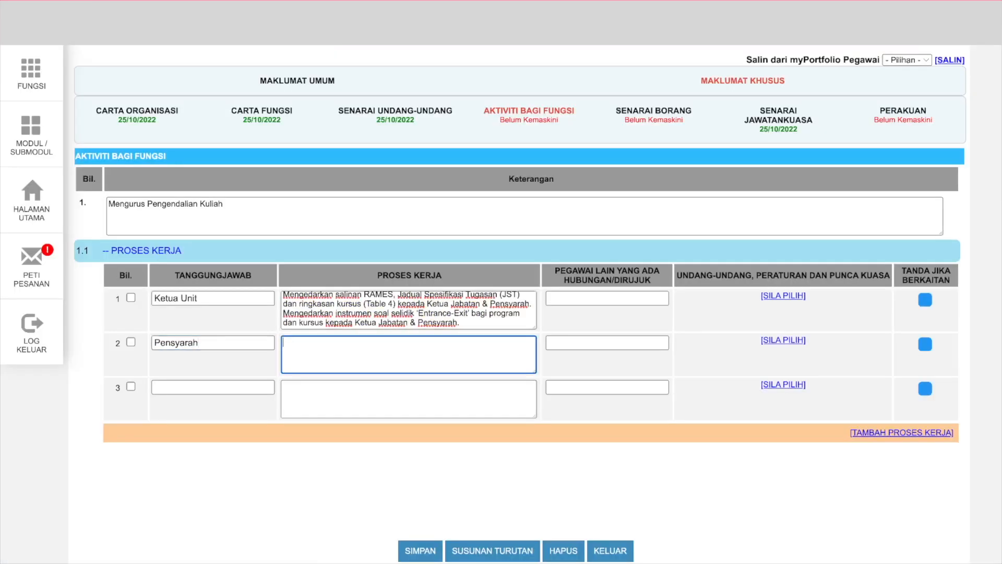
text(Menjalankan Kuliah. Membuat rumusan. Melengkapkan dan memfailkan dokumen (RIH, rekod kehadiran & Instrumen LO))
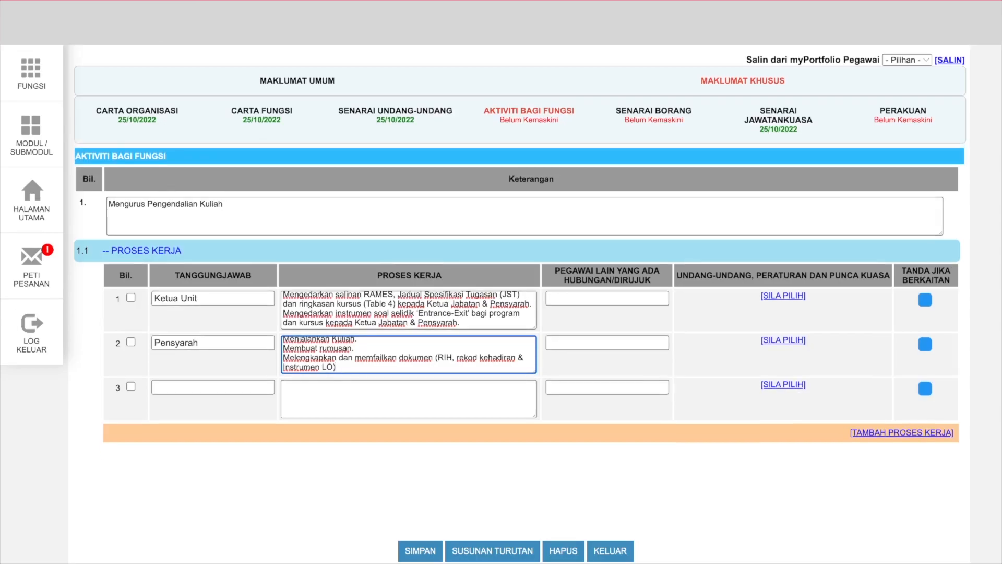
Check the Aktiviti 1 flow chart in the document and save the Proses Kerja rows in HRMIS.
key(ctrl+Tab)
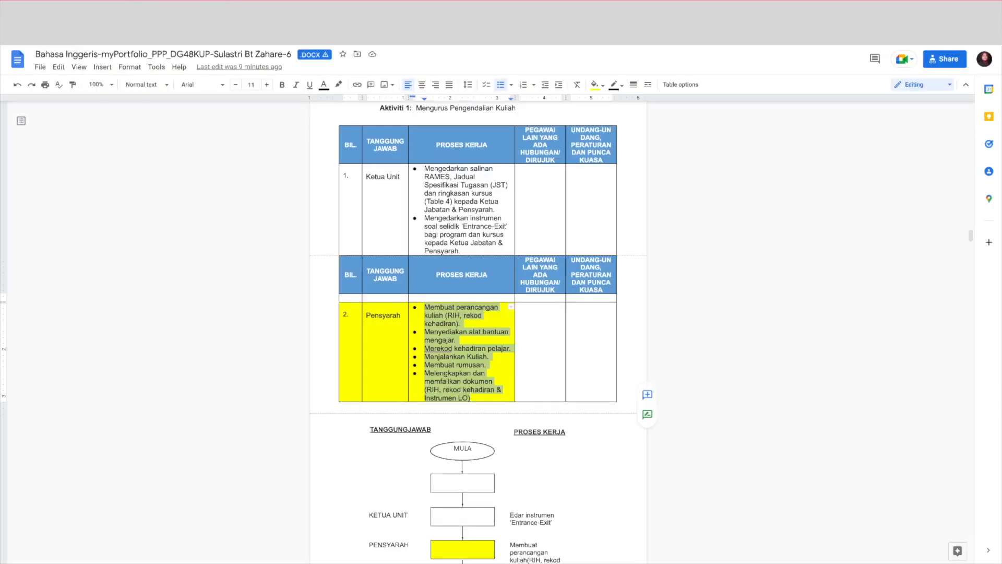
scroll(478, 282, up, 1)
scroll(478, 282, down, 3)
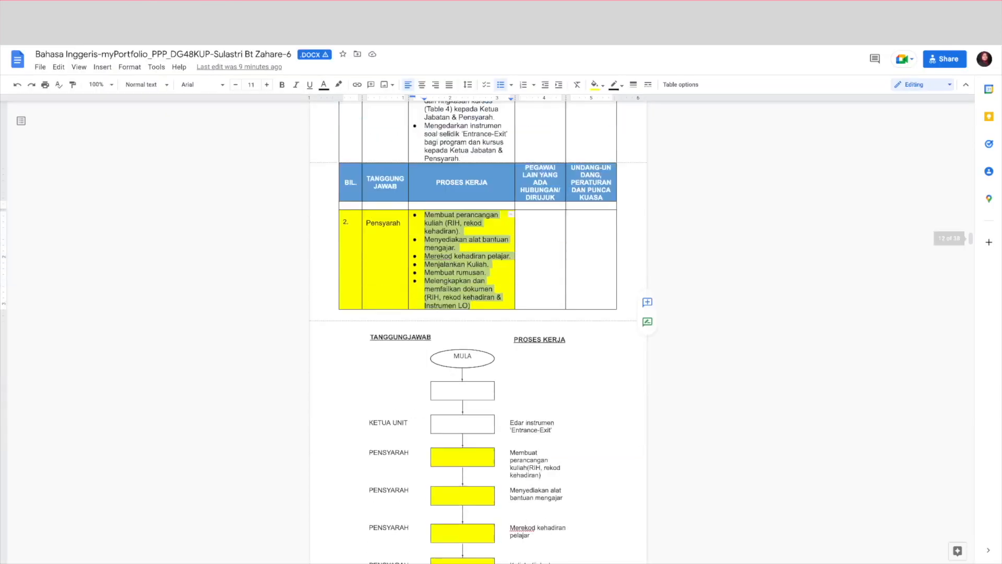
scroll(478, 282, down, 4)
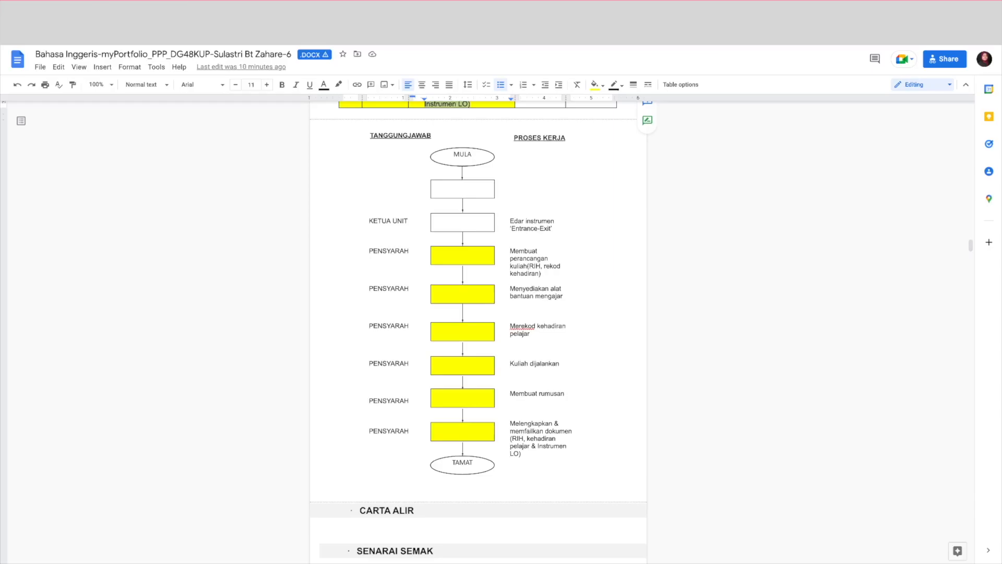
key(ctrl+Tab)
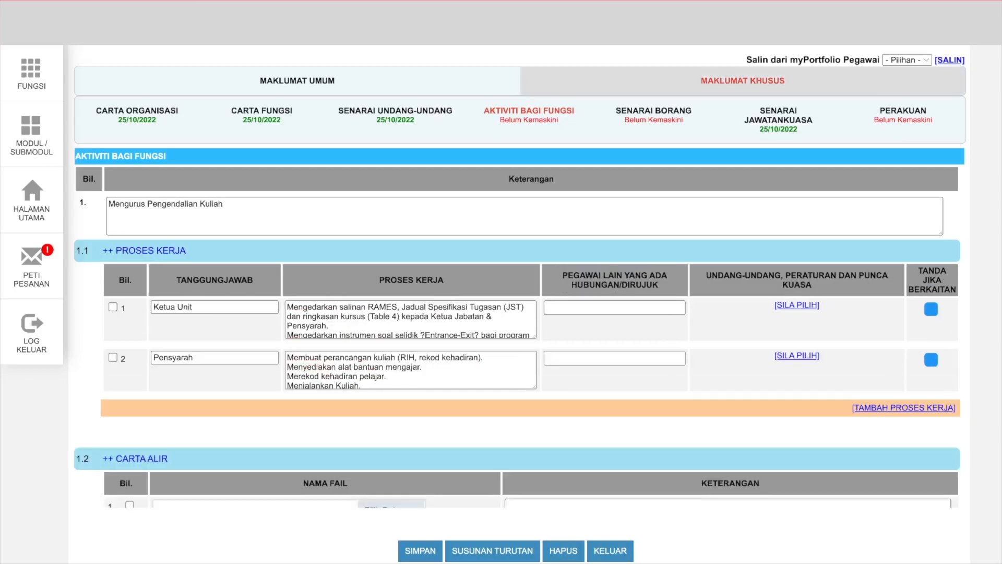
Attach carta alir aktiviti 1.png as the first Carta Alir file, save it, and review the Carta Alir and Senarai Semak sections.
scroll(516, 334, down, 2)
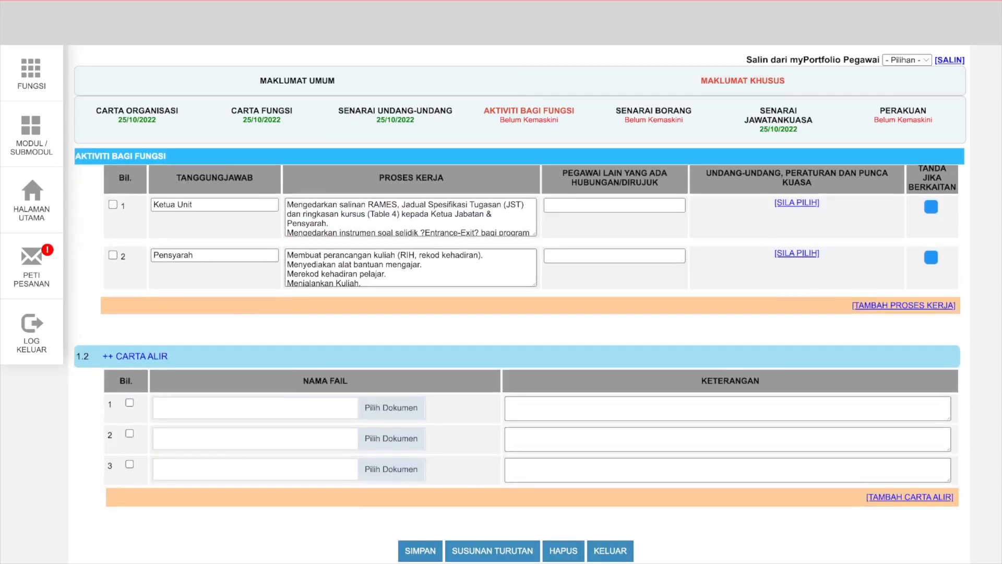
key(ctrl+Tab)
click(391, 408)
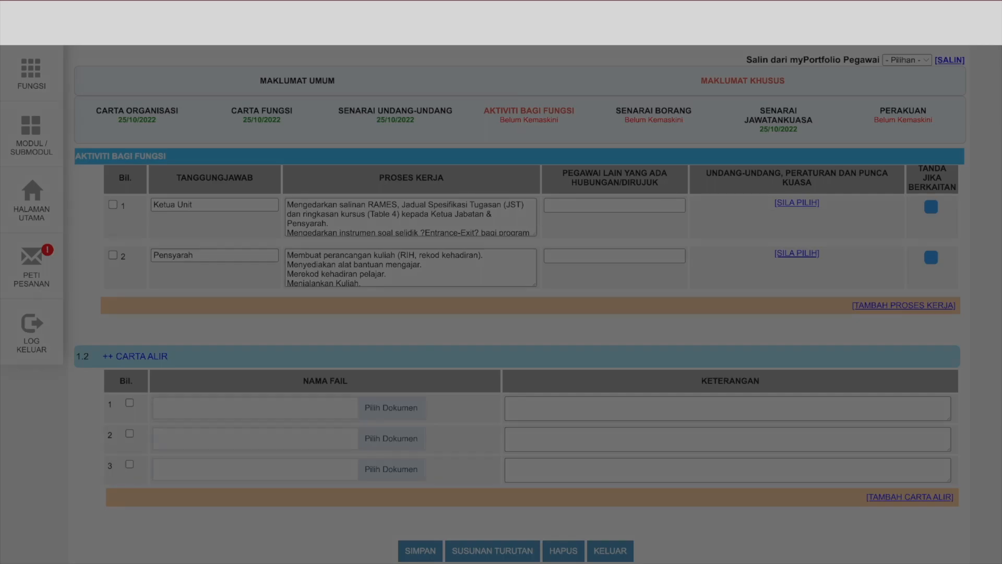
key(Return)
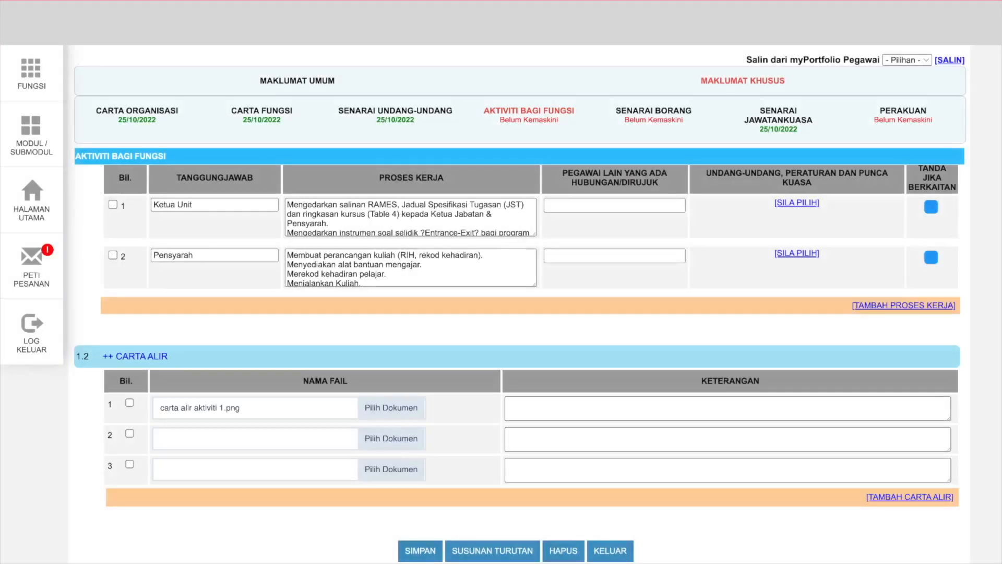
scroll(501, 304, down, 1)
scroll(501, 304, up, 1)
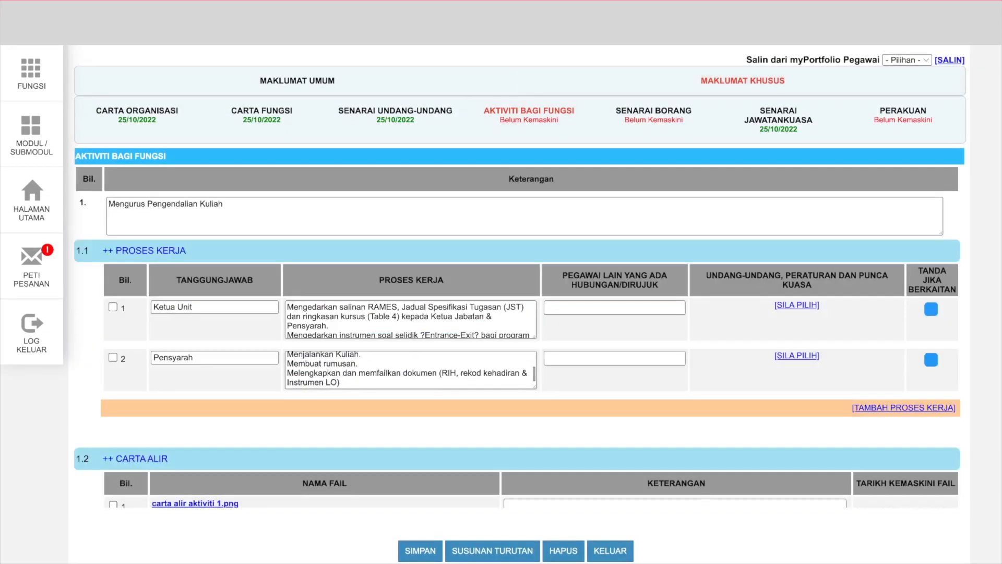
scroll(517, 336, down, 4)
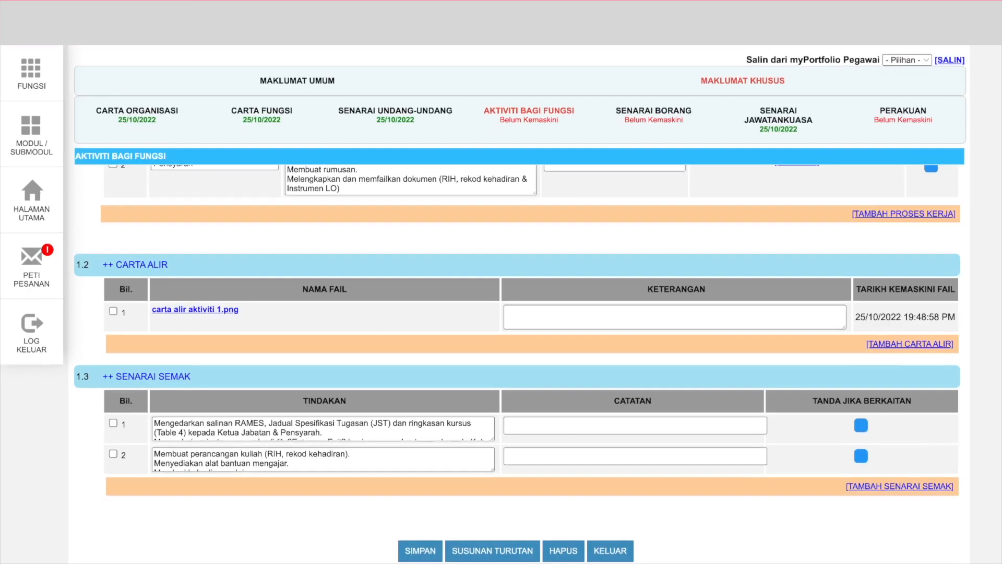
Enter "Pelaksanaan kuliah mengikut RAMES" as the Catatan of row 1 in the Senarai Semak of Aktiviti 1.
scroll(517, 336, up, 2)
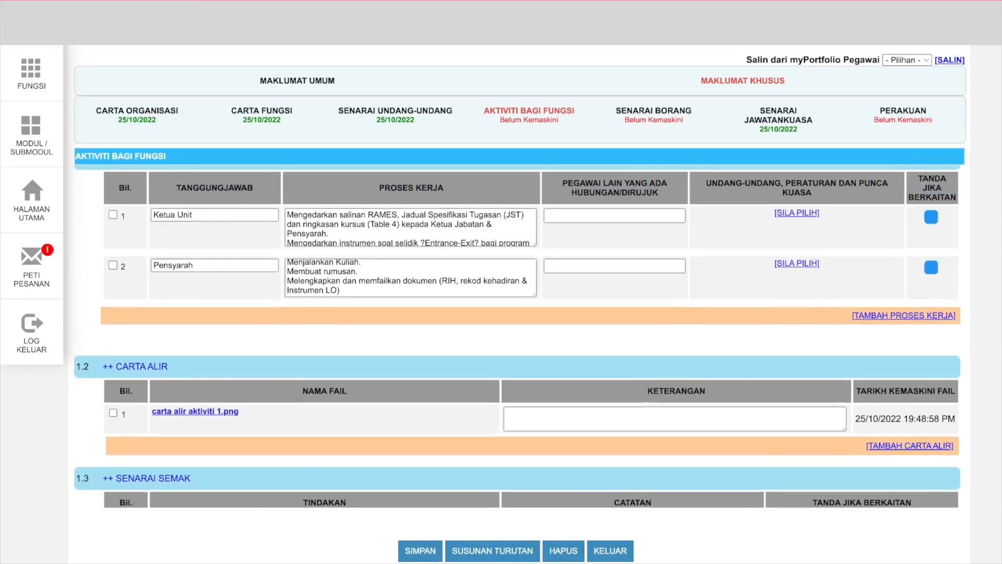
scroll(410, 287, up, 1)
scroll(410, 287, down, 1)
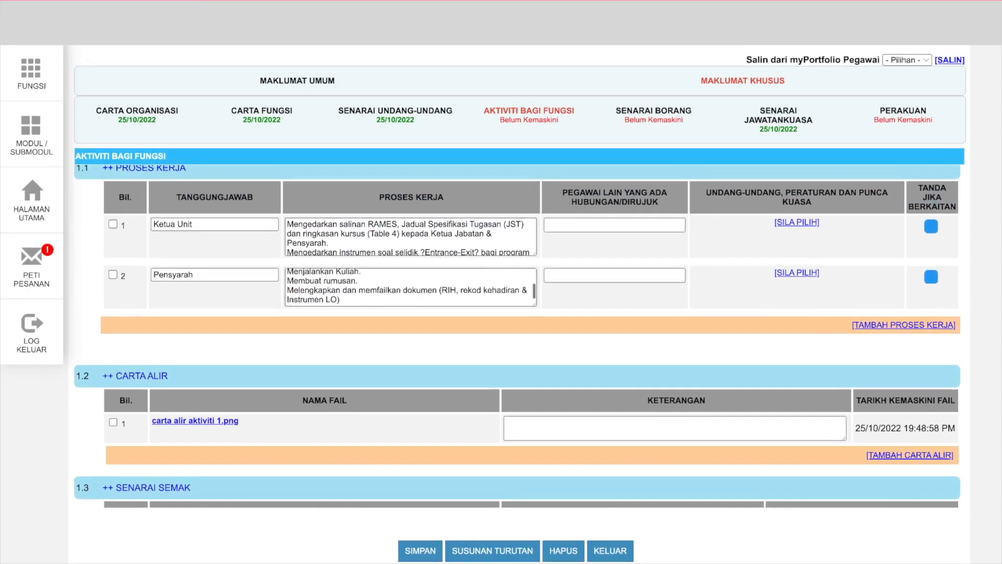
scroll(411, 287, down, 1)
scroll(517, 337, down, 1)
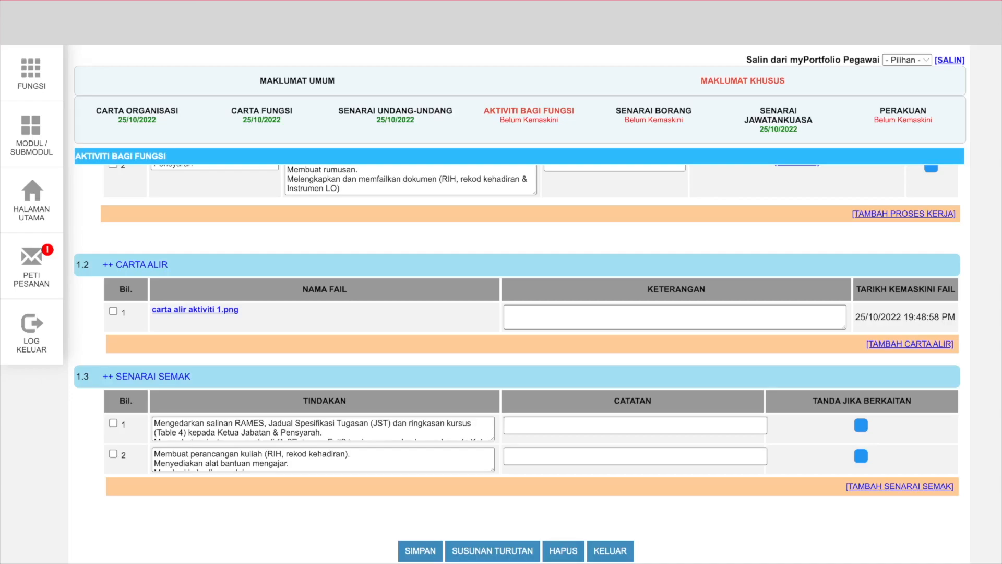
click(635, 426)
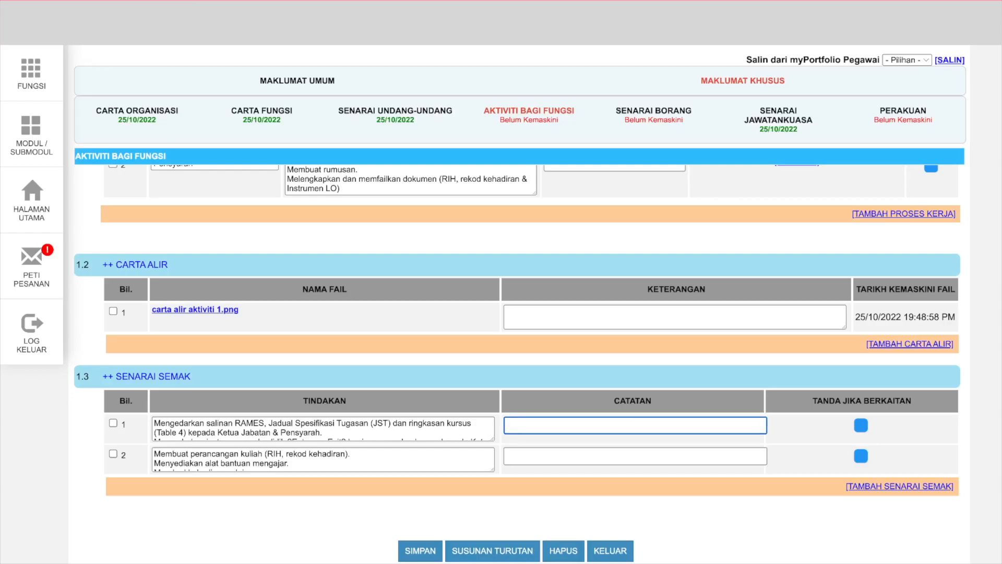
text(Pelaksan)
text(aan k)
text(uki)
text(liah mengiku)
text(t )
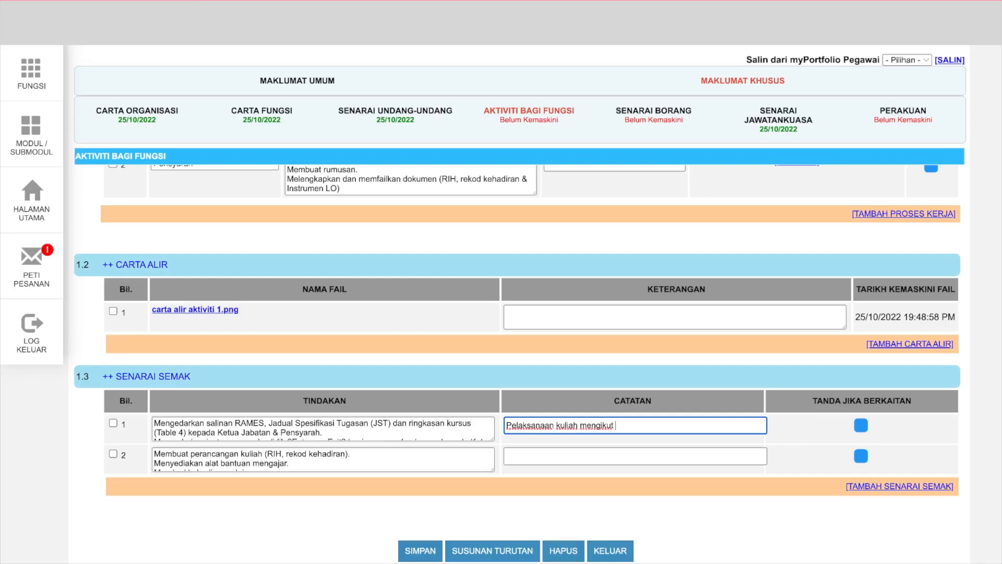
text(RAMES)
Enter "carta alir aktiviti 1" as the Keterangan of the attached Carta Alir file and save Aktiviti 1.
click(631, 316)
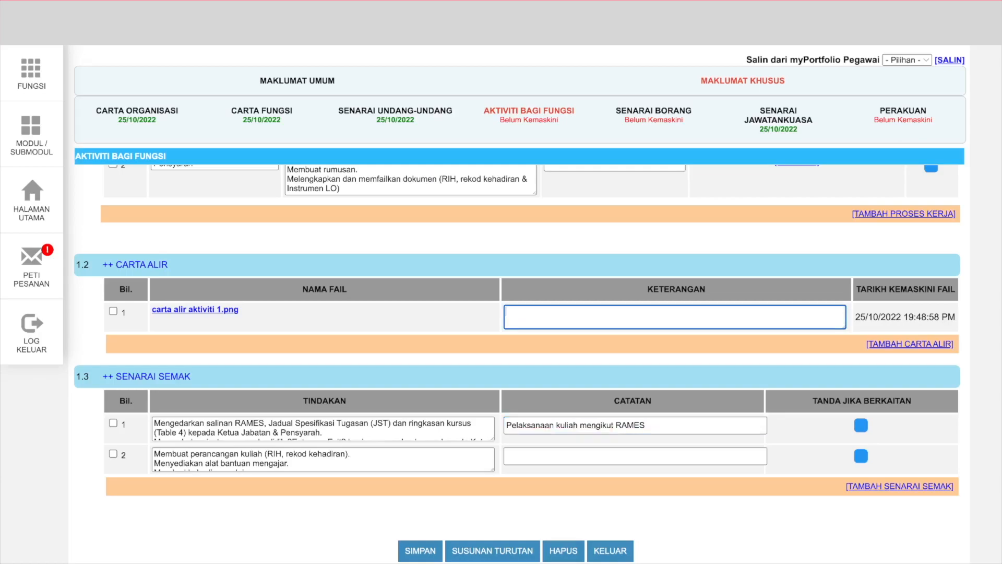
text(carta alir aktiviti 1)
click(420, 550)
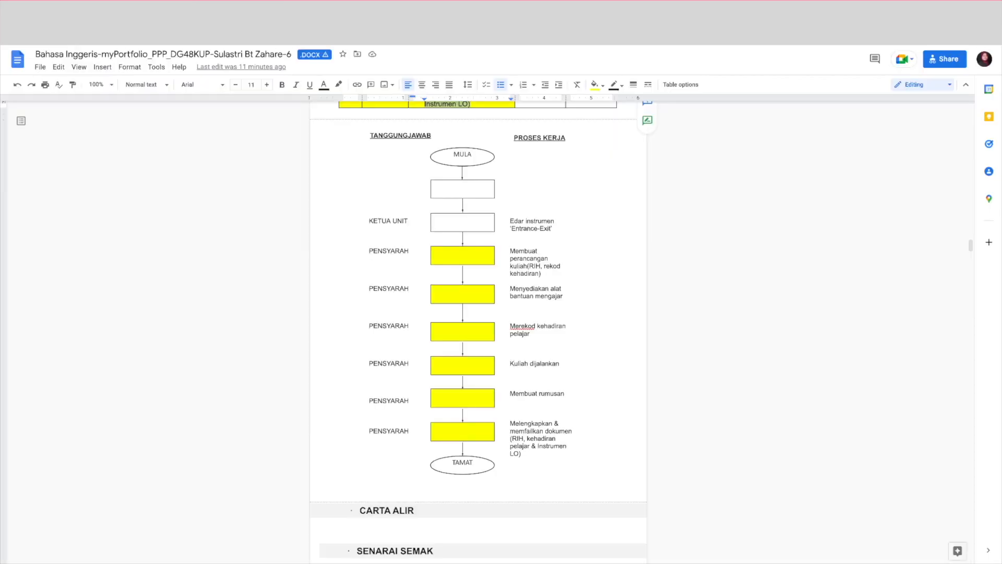
In the Bahasa Inggeris document, copy the Aktiviti 2 title "Mengurus Pengendalian Tutoran" from above its Senarai Semak table.
scroll(478, 324, up, 15)
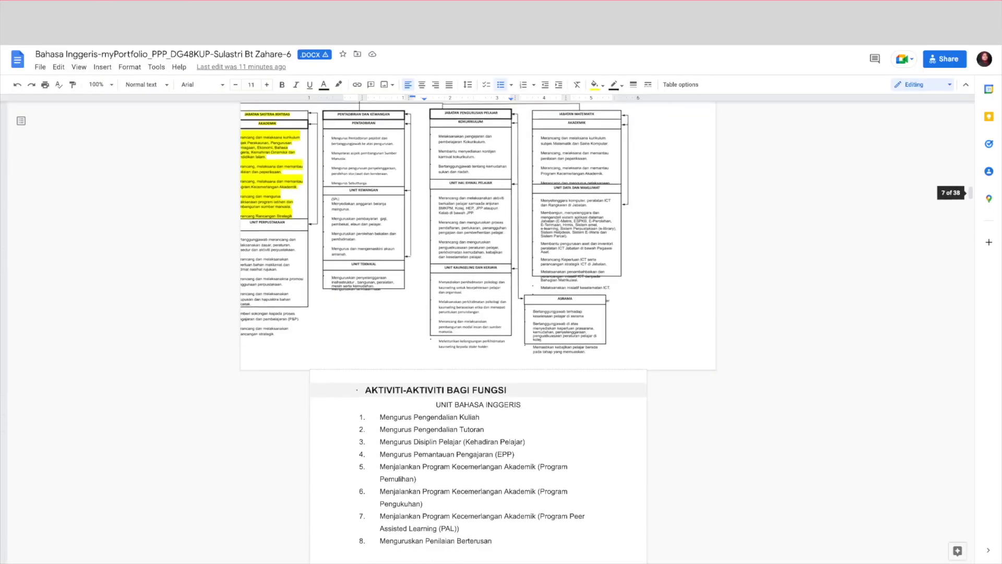
scroll(478, 324, down, 4)
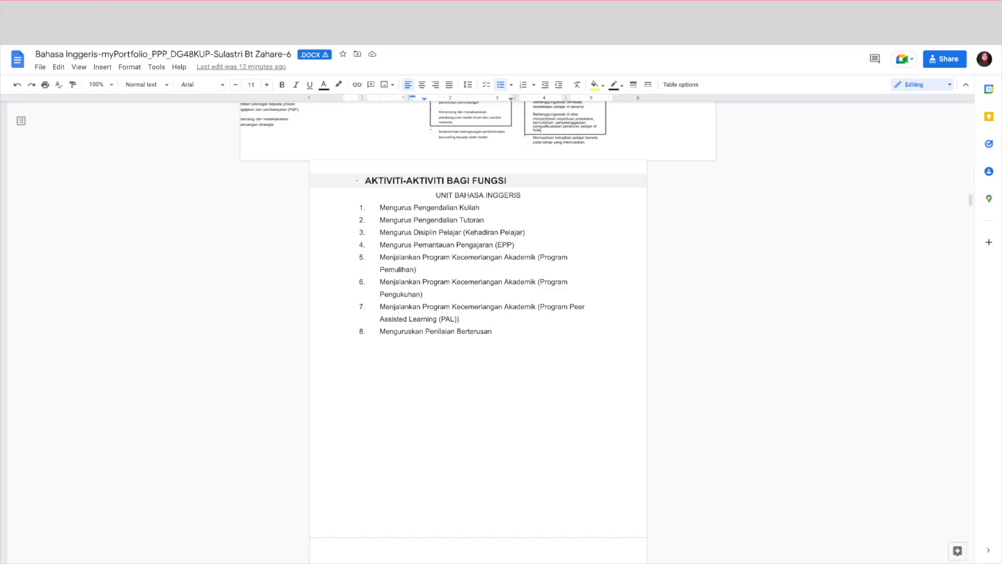
scroll(478, 333, down, 15)
scroll(478, 334, down, 20)
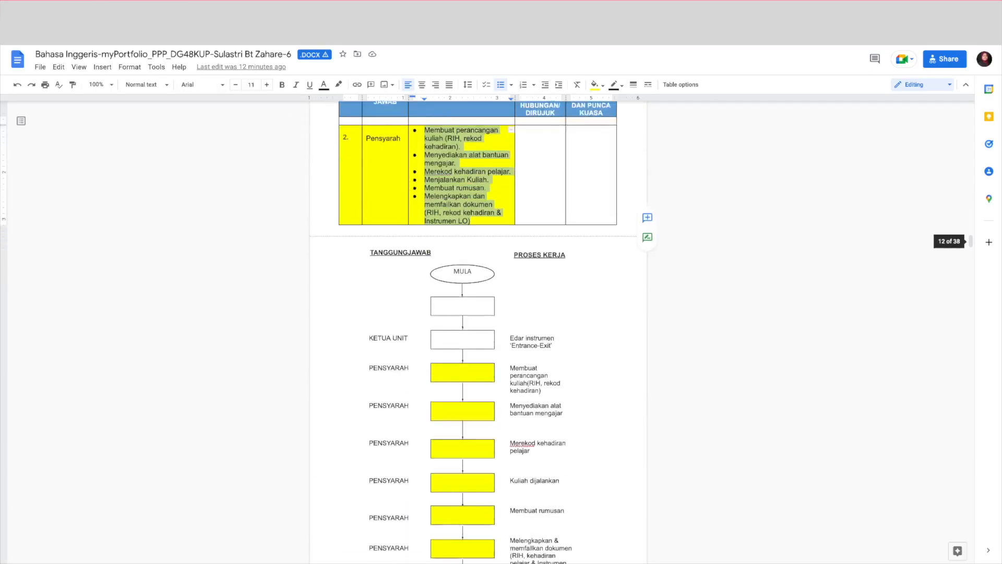
scroll(478, 334, down, 20)
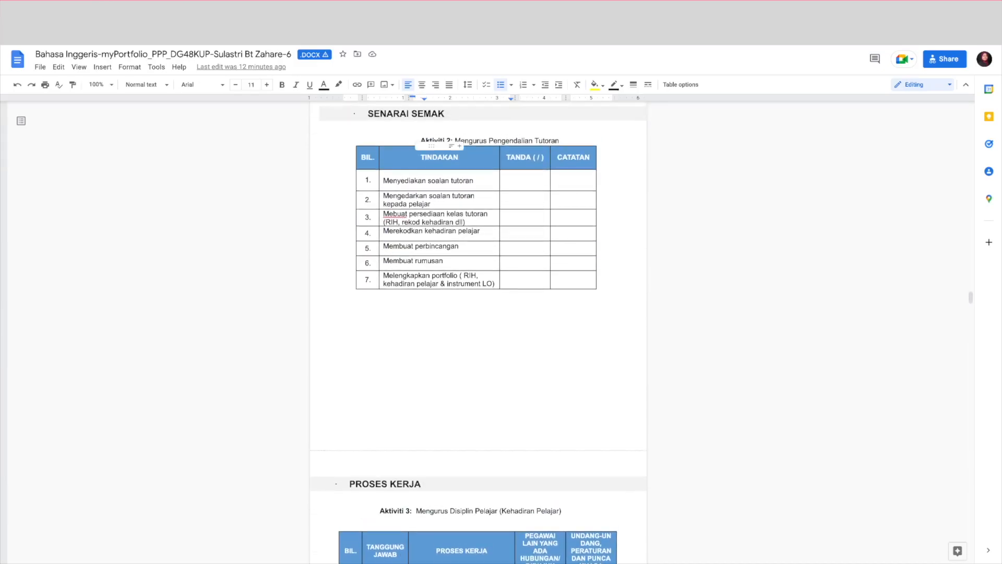
scroll(478, 334, up, 1)
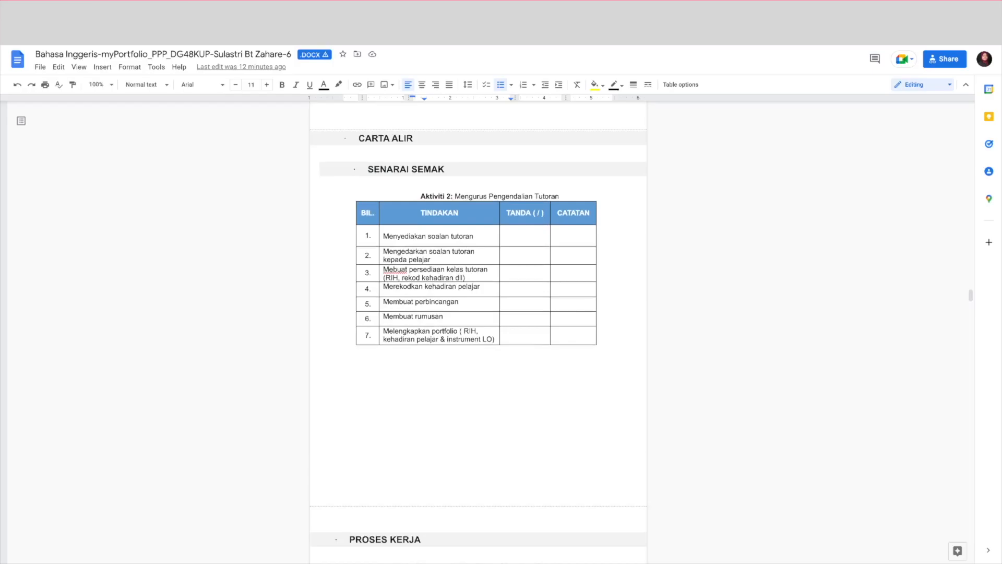
drag(559, 196, 455, 196)
key(ctrl+c)
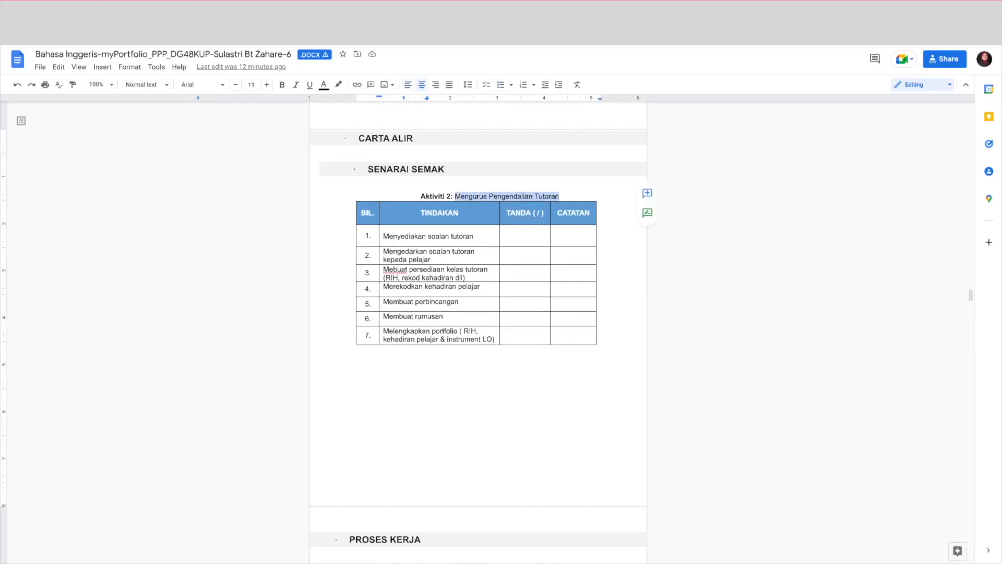
Add Aktiviti 2 in HRMIS with the copied title Mengurus Pengendalian Tutoran, save it, and expand its Proses Kerja section.
key(ctrl+Tab)
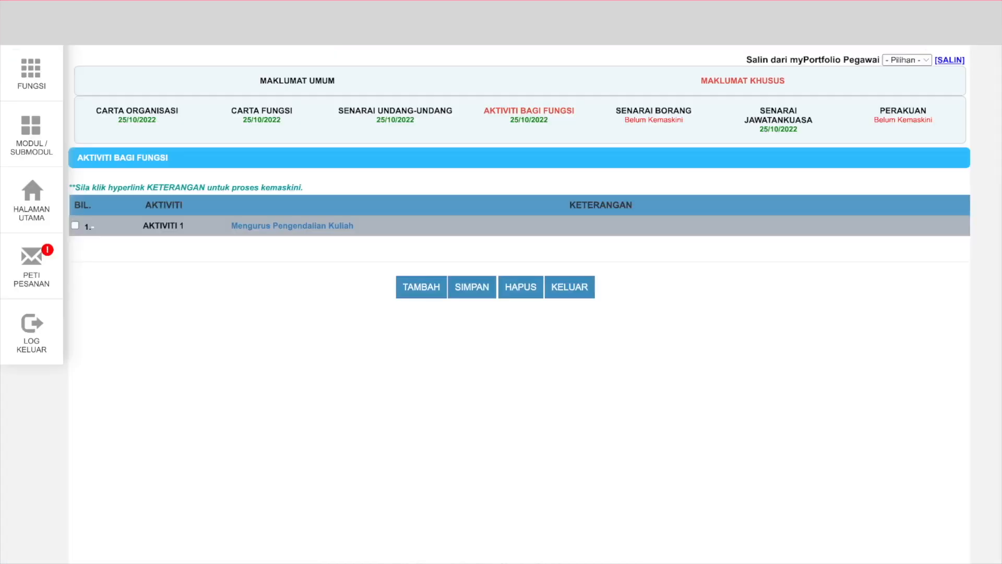
click(421, 287)
click(302, 264)
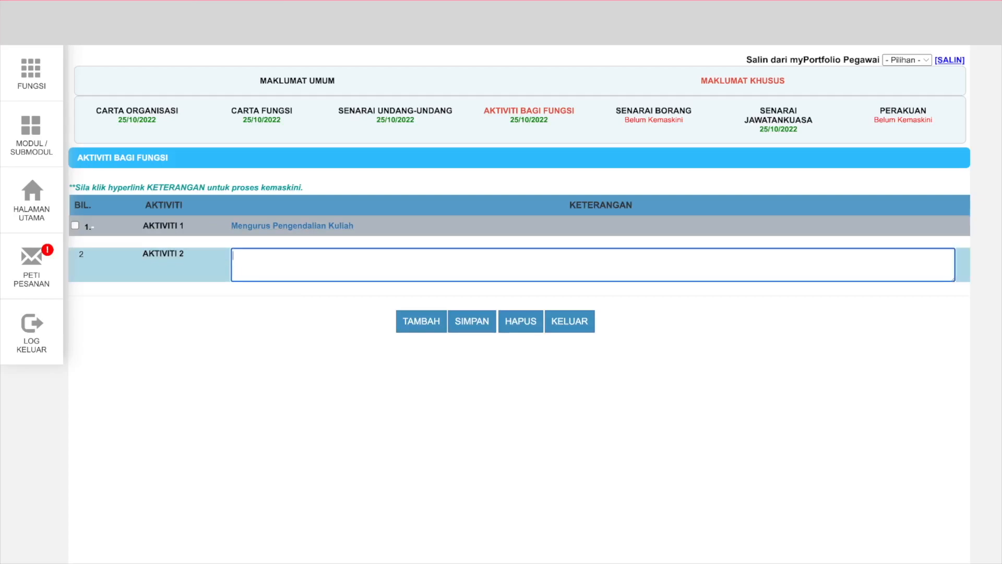
key(ctrl+v)
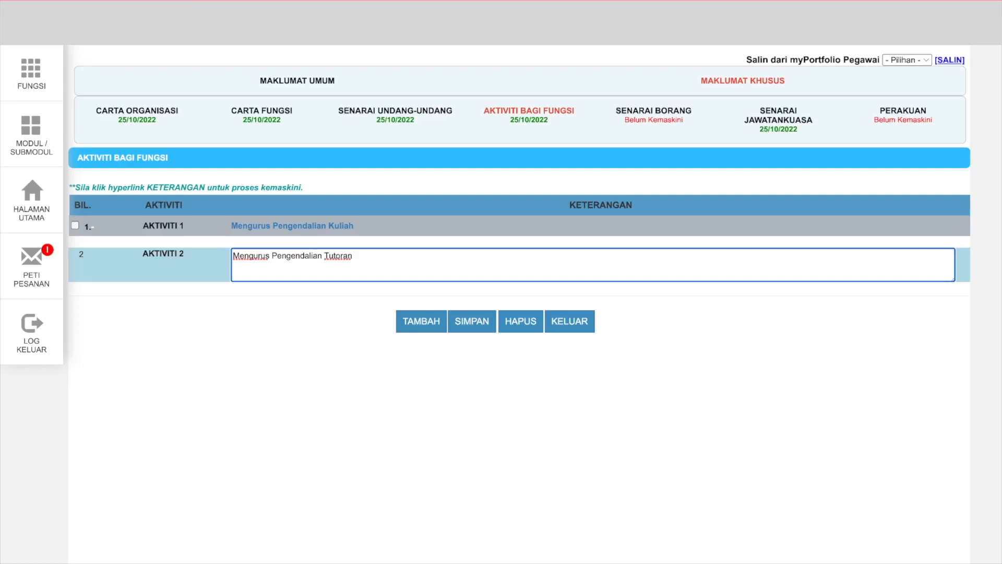
click(472, 321)
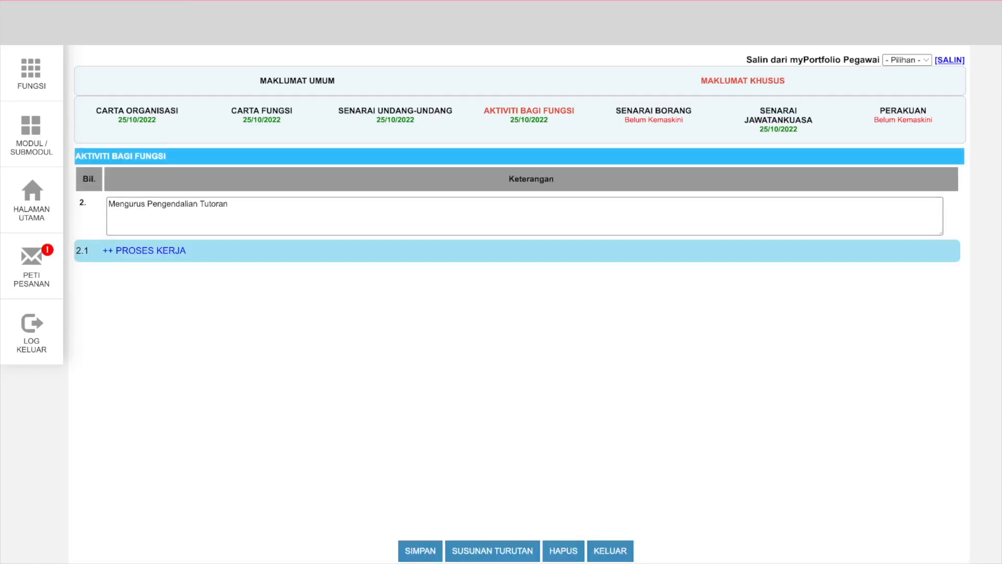
click(144, 250)
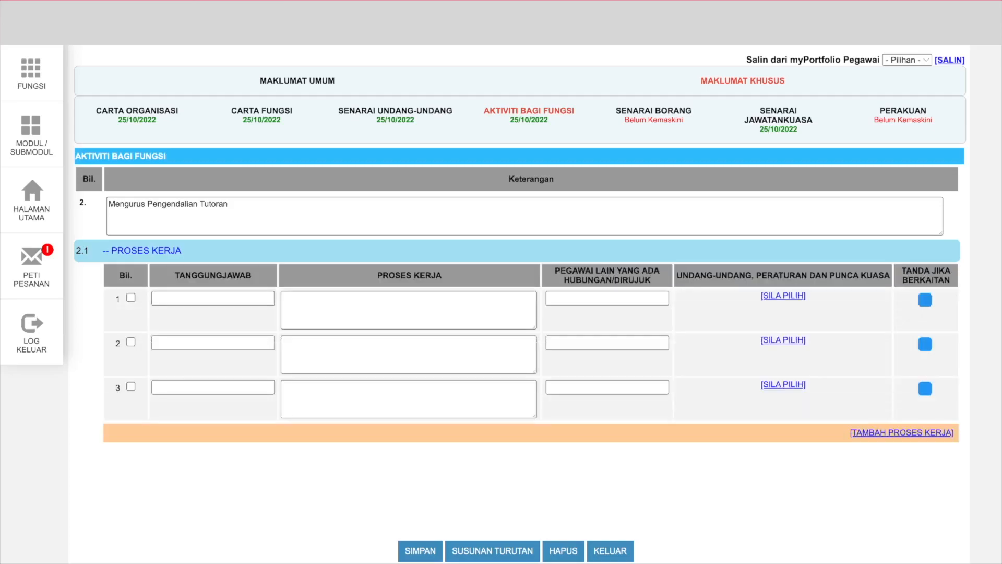
Copy the Pensyarah work process text from the document's Aktiviti 3 table into the Proses Kerja field of row 1 in HRMIS.
key(ctrl+Tab)
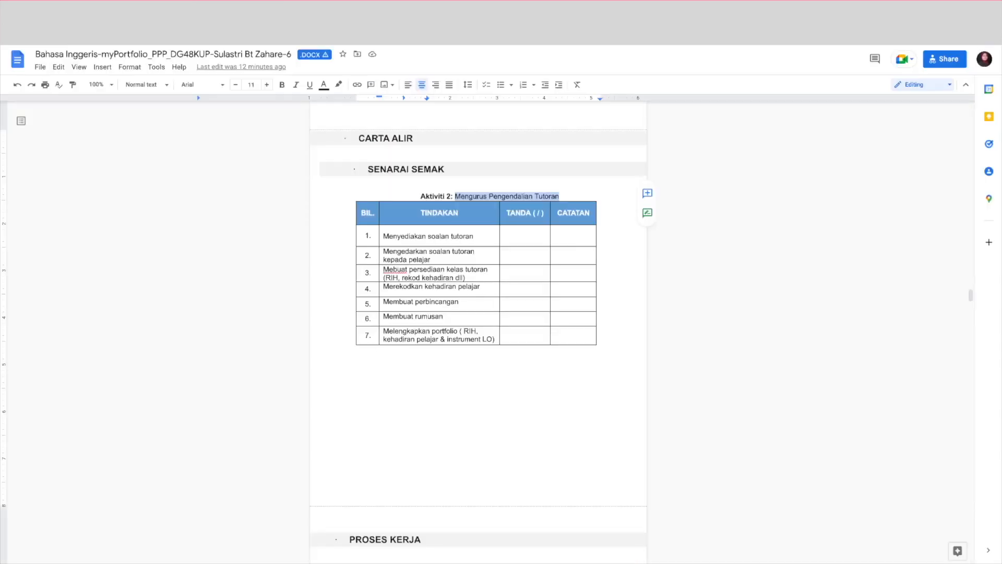
scroll(478, 328, down, 9)
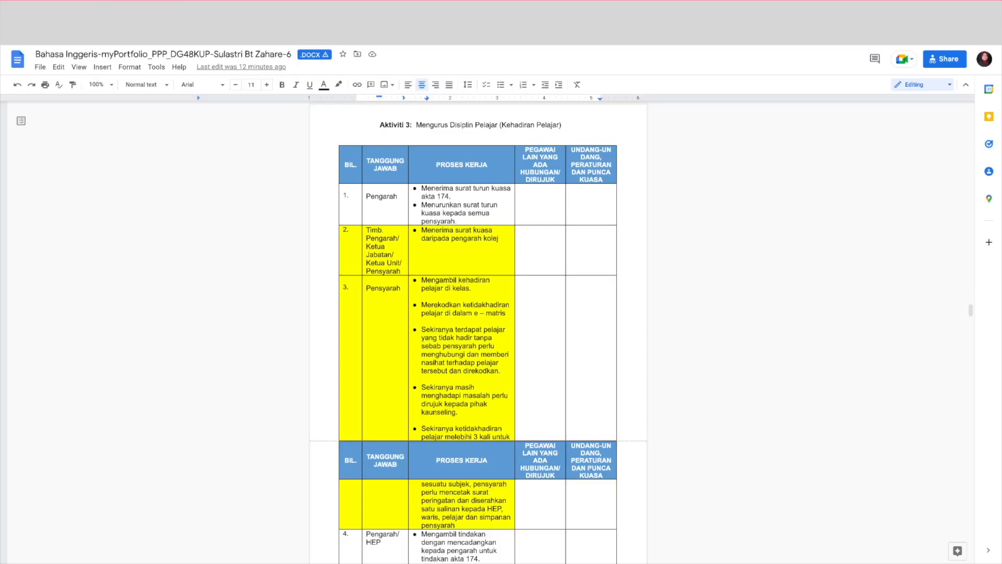
click(428, 305)
drag(422, 281, 510, 437)
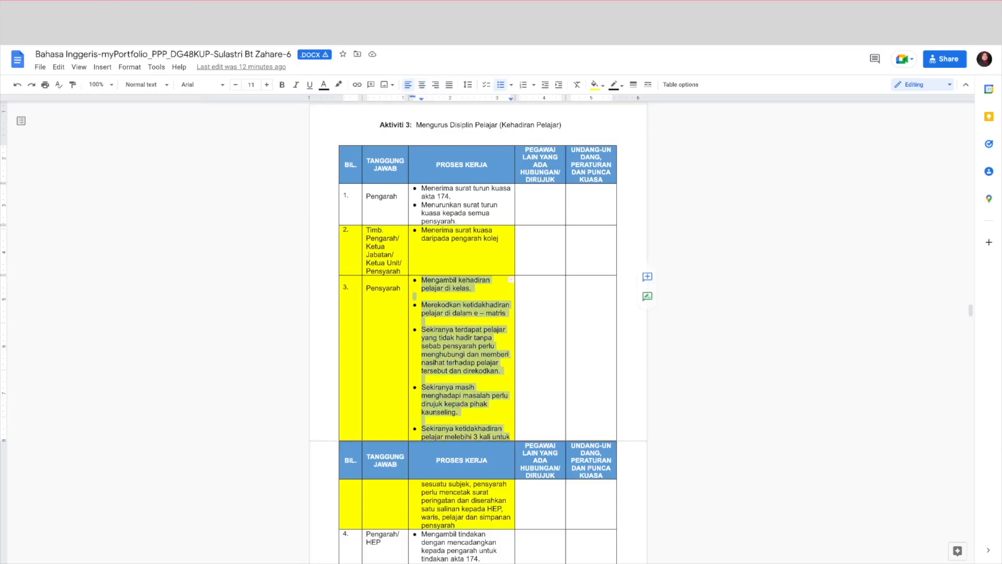
scroll(477, 332, down, 2)
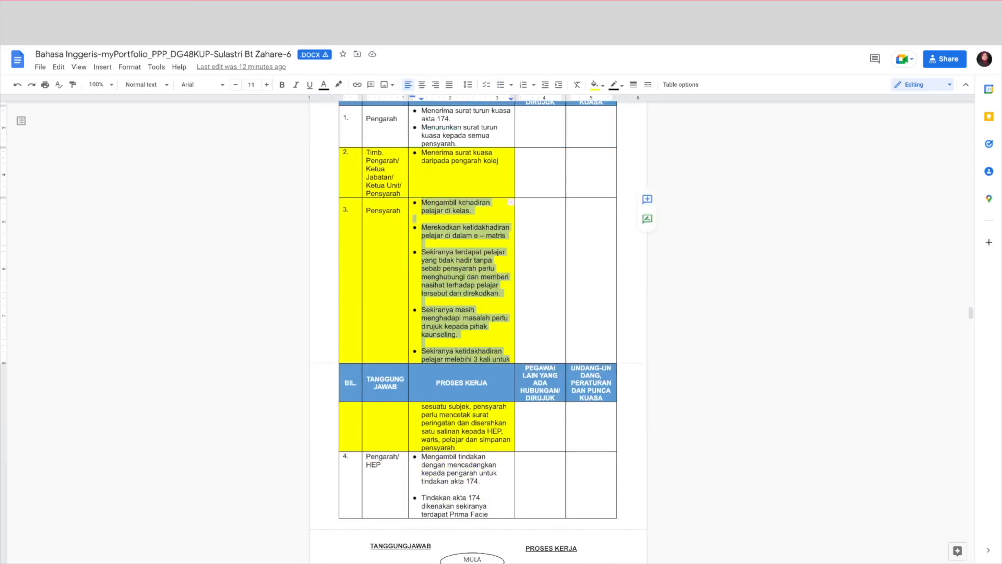
shift+click(455, 448)
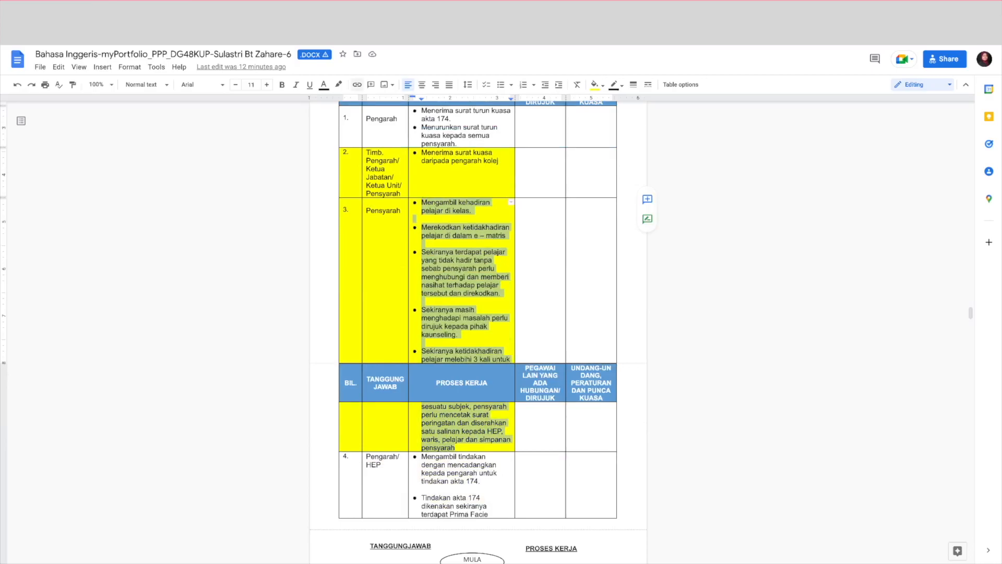
key(ctrl+Tab)
click(408, 310)
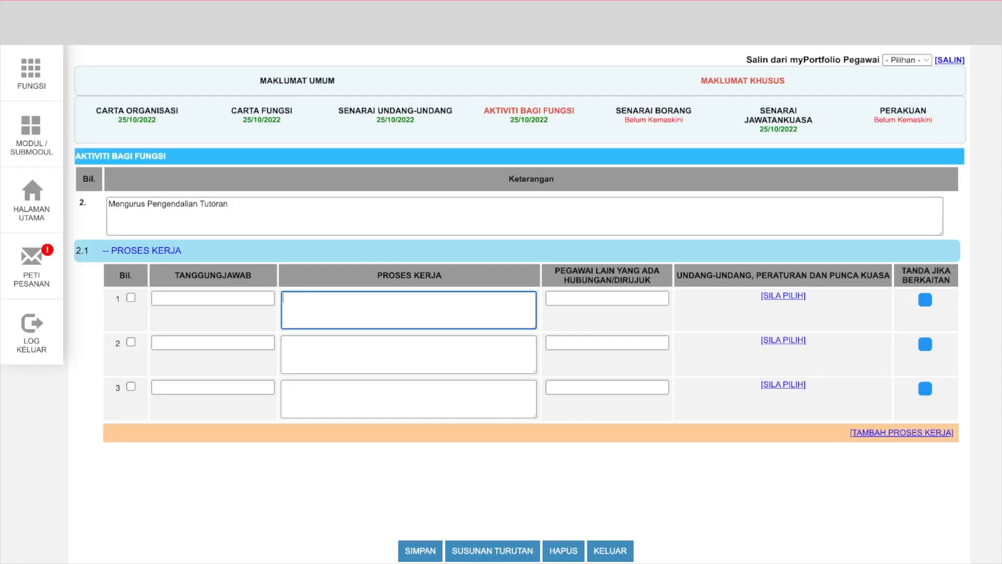
text(Sekiranya ketidakhadiran pelajar melebihi 3 kali untuk sesuatu subjek, pensyarah perlu mencetak surat peringatan dan diserahkan satu salinan kepada HEP, waris, pelajar dan simpanan pensyarah)
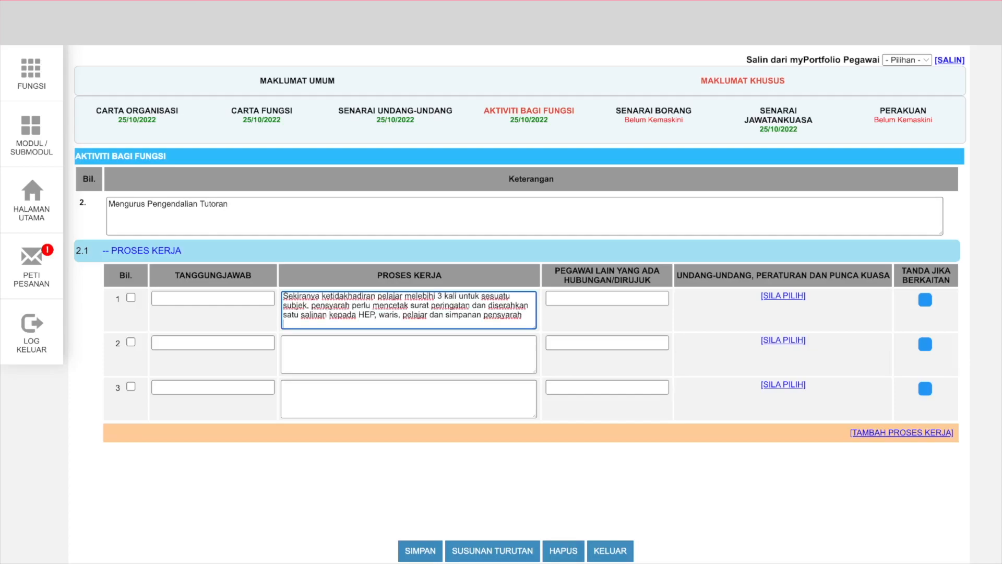
key(ctrl+shift+Tab)
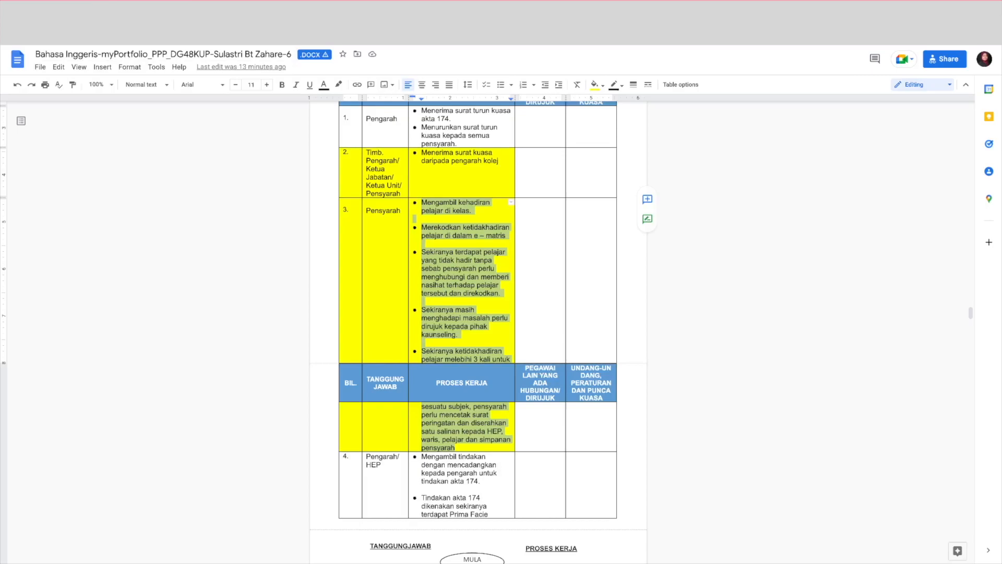
key(ctrl+Tab)
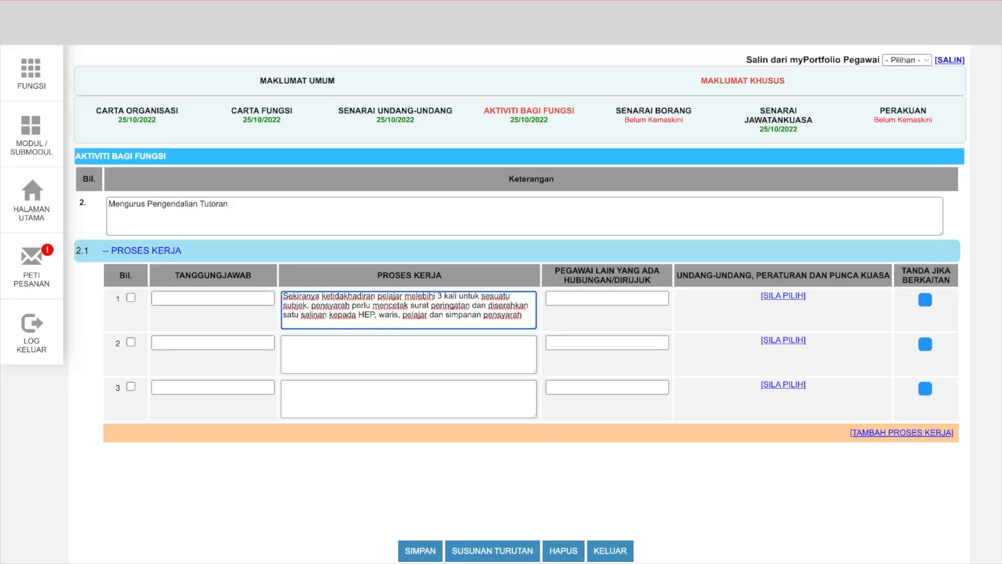
Enter Pensyarah as the Tanggungjawab of Proses Kerja row 1 for Aktiviti 2.
click(213, 298)
text(Pen)
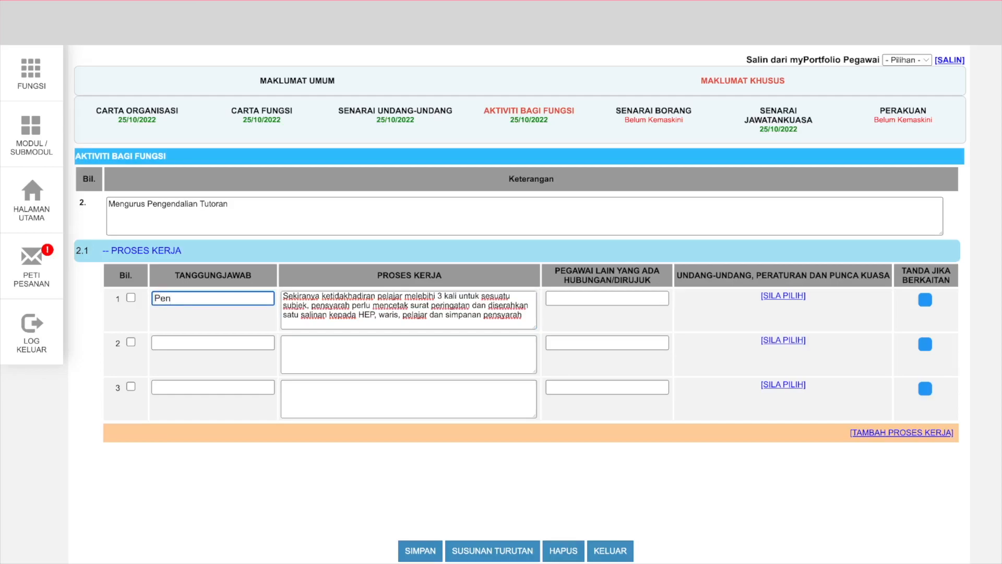
text(syarah)
Copy only the first Pensyarah item, "Mengambil kehadiran pelajar di kelas.", from the document's Aktiviti 3 table and return to HRMIS.
key(ctrl+Tab)
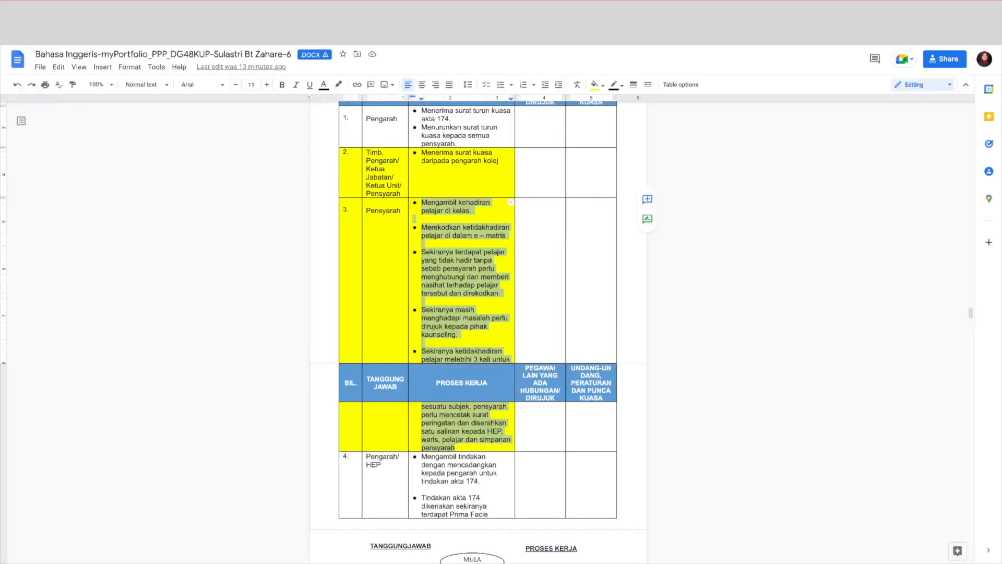
click(422, 243)
drag(471, 211, 421, 202)
key(ctrl+c)
key(ctrl+Tab)
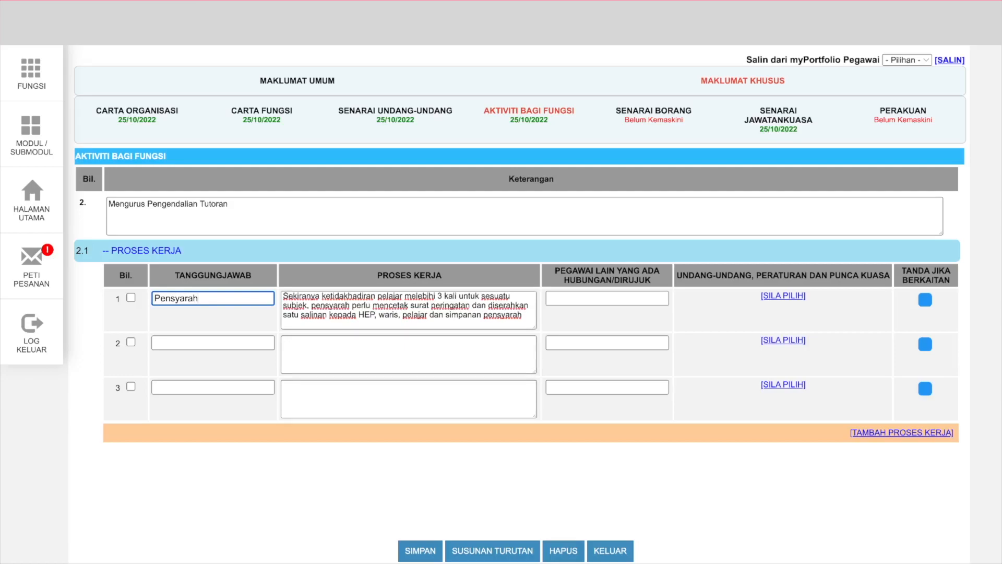
Add further Proses Kerja rows, numbered 4 to 6, to Aktiviti 2.
click(901, 433)
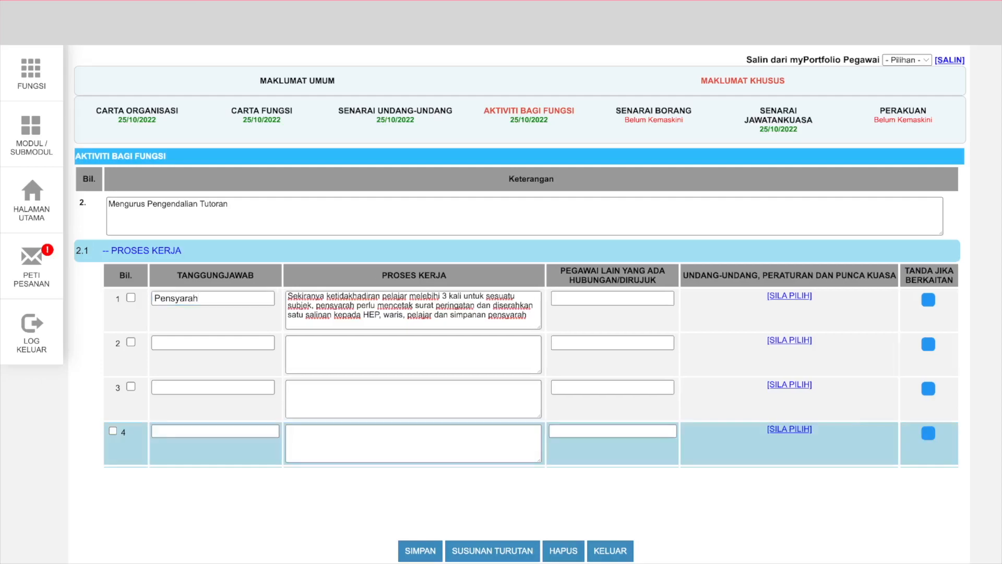
scroll(531, 364, down, 4)
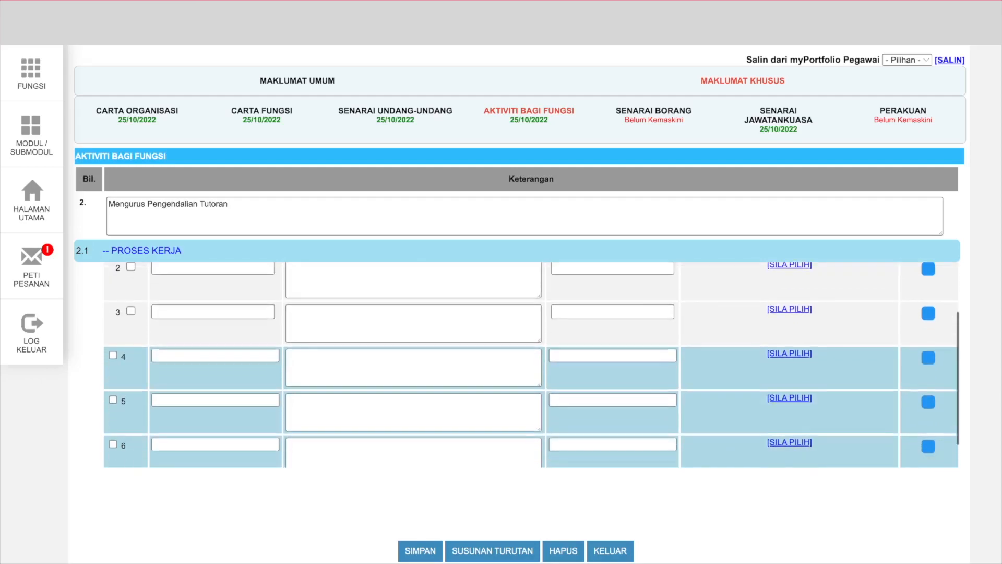
scroll(532, 365, up, 4)
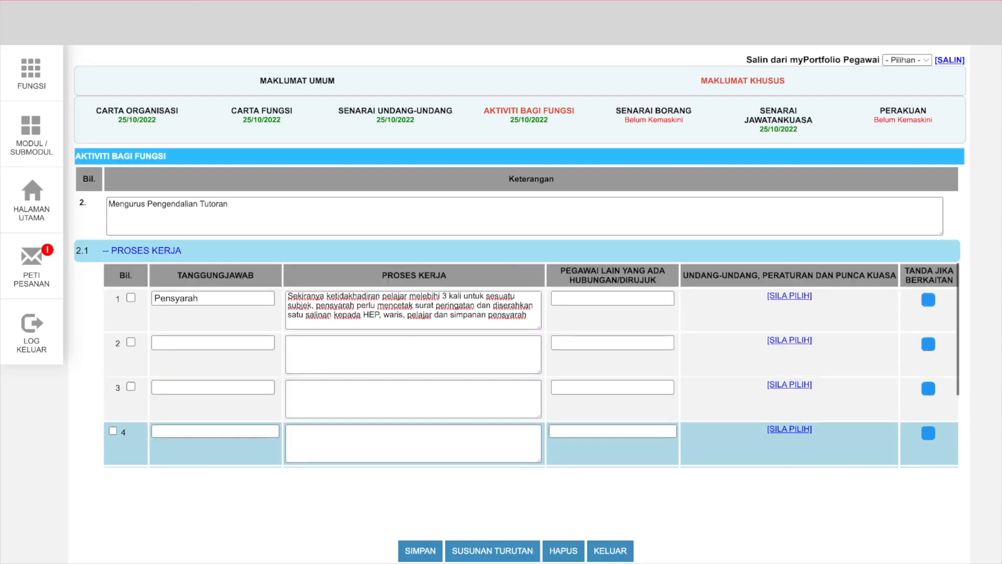
Clear all the text from the Proses Kerja field of row 1.
click(288, 323)
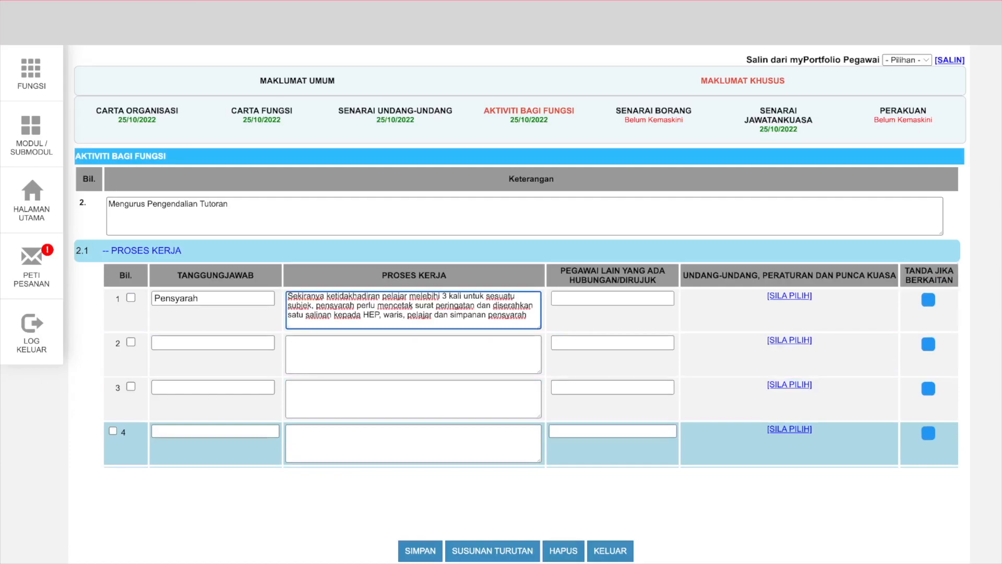
key(ctrl+a)
key(BackSpace)
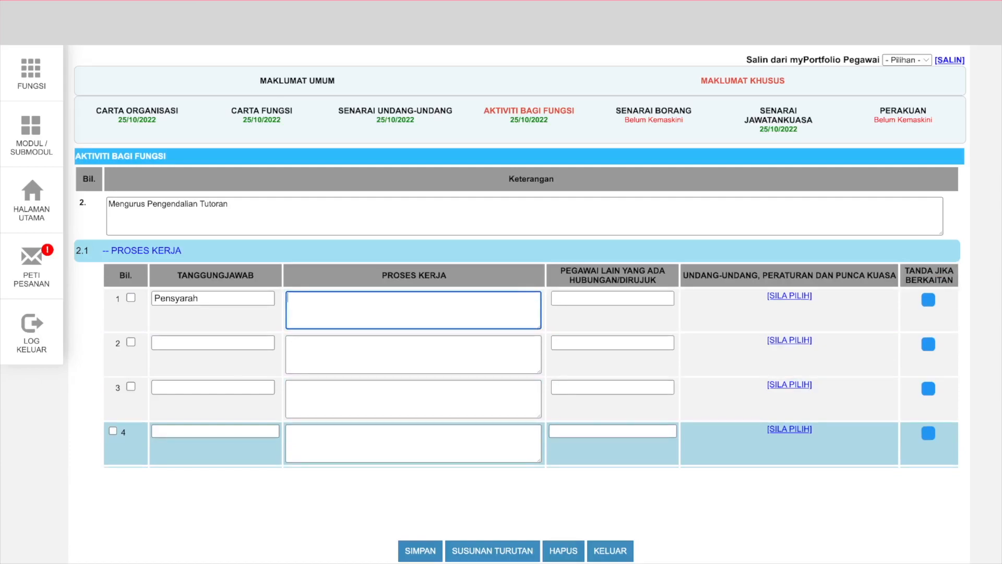
Paste the copied item "Mengambil kehadiran pelajar di kelas." into the Proses Kerja field of row 1 in HRMIS.
key(ctrl+Tab)
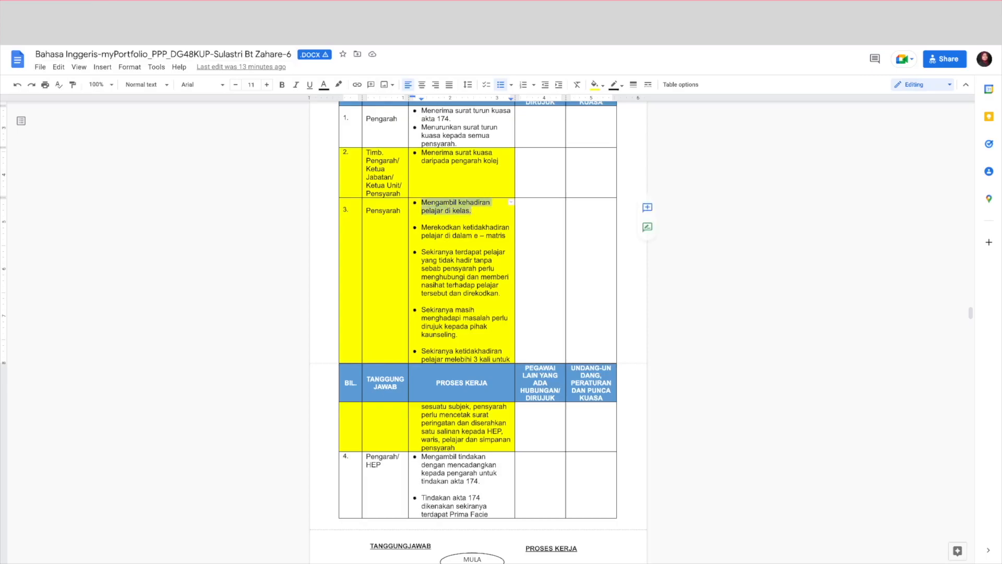
key(ctrl+shift+Tab)
key(ctrl+v)
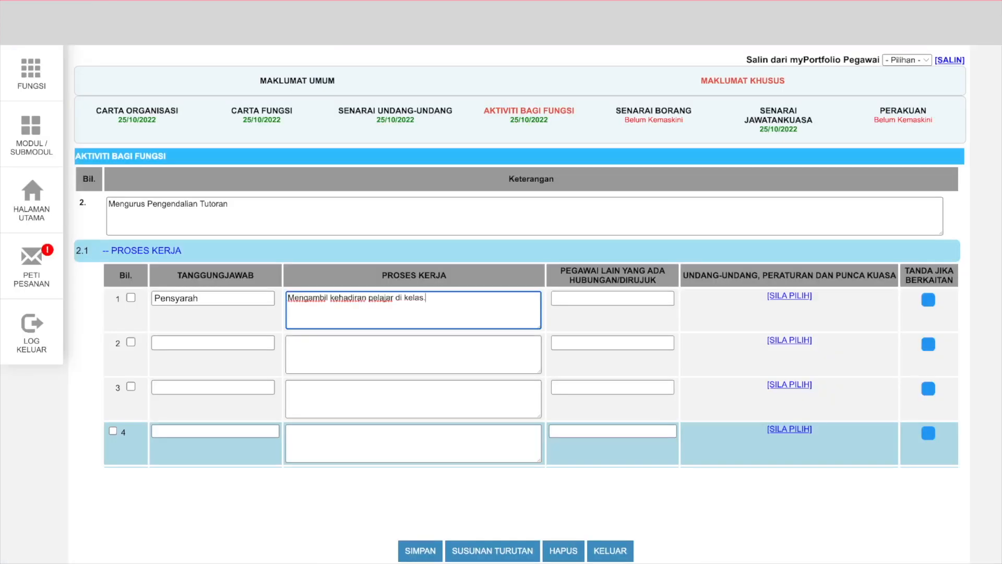
In the document's second Pensyarah item, remove the spaces around the dash so it reads "e–matris".
click(413, 355)
key(ctrl+Tab)
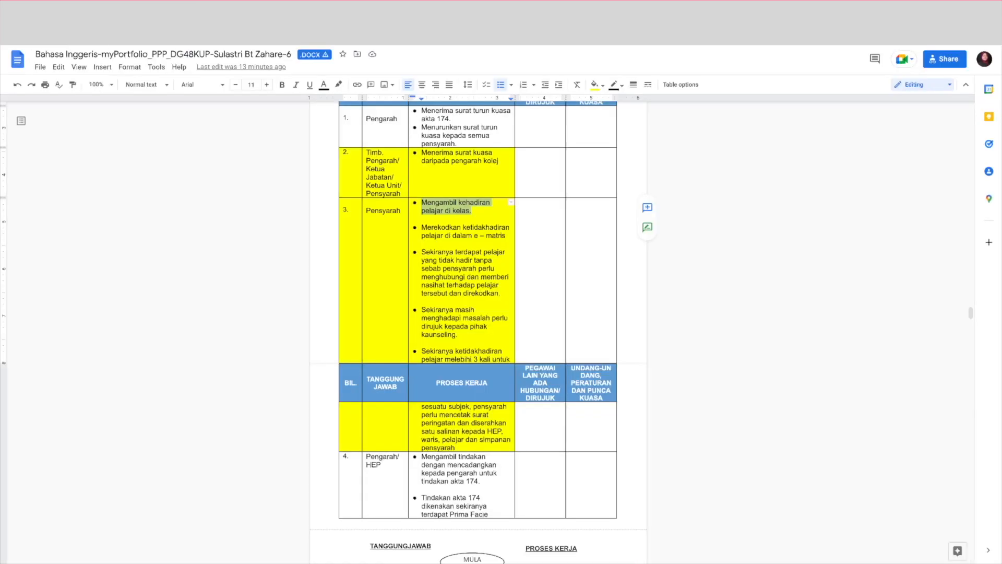
click(442, 252)
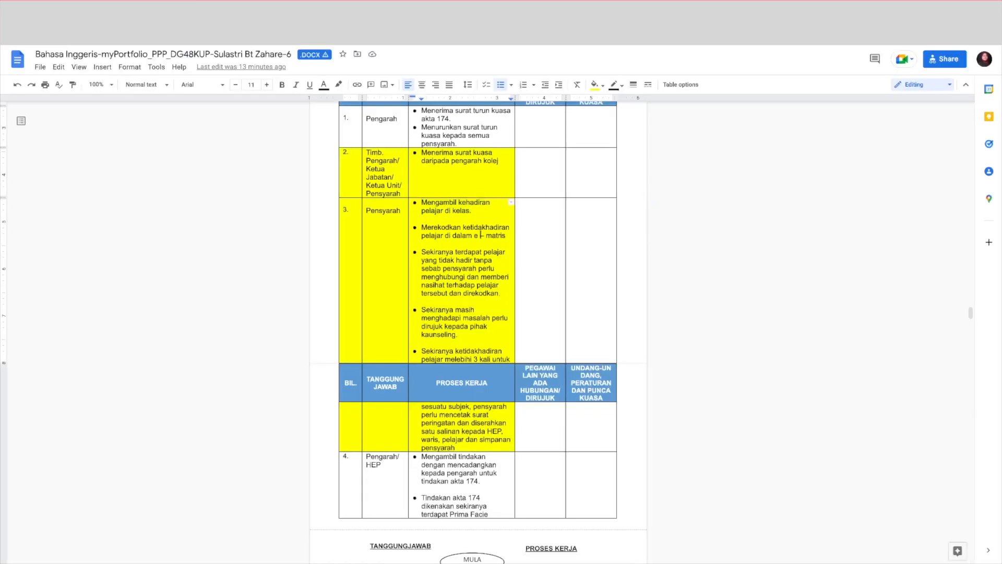
key(BackSpace)
key(Right)
key(Right)
key(BackSpace)
Copy "Merekodkan ketidakhadiran pelajar di dalam e–matris" from the document into the Proses Kerja field of row 2 in HRMIS.
key(ctrl+shift+Up)
key(ctrl+c)
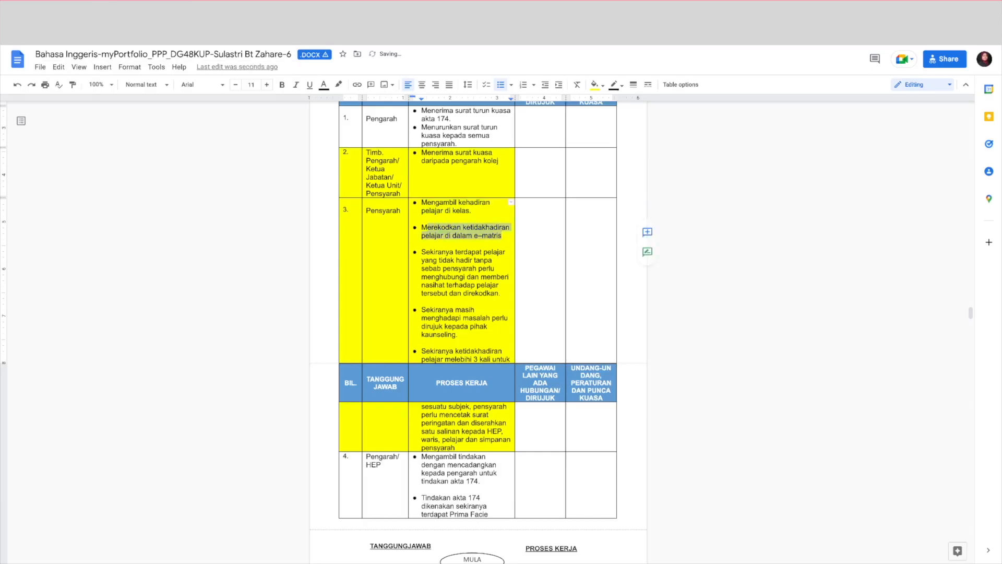
key(ctrl+Tab)
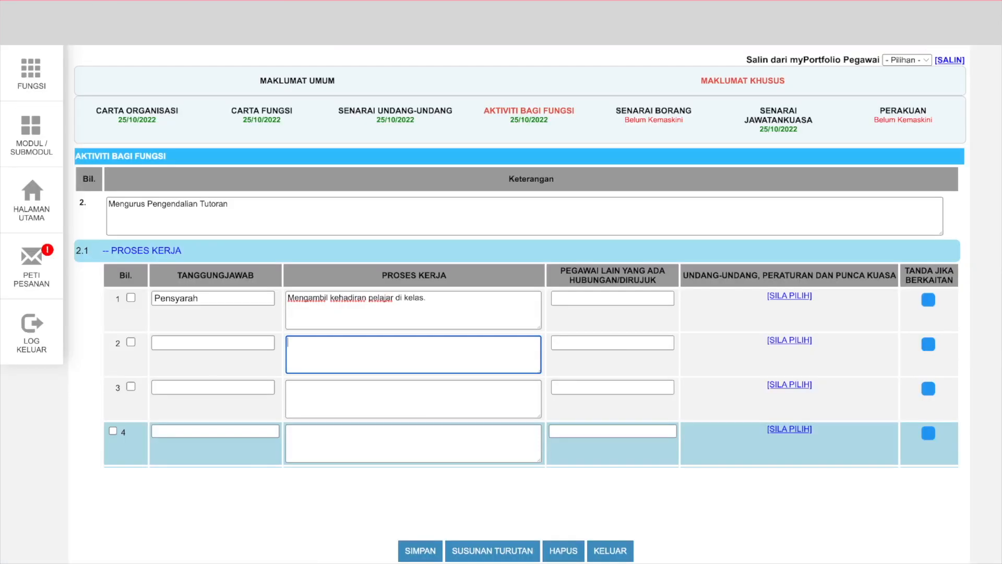
key(ctrl+v)
Copy the document's third Pensyarah item, "Sekiranya terdapat pelajar yang tidak hadir tanpa sebab...", into the Proses Kerja field of row 3 in HRMIS.
click(413, 398)
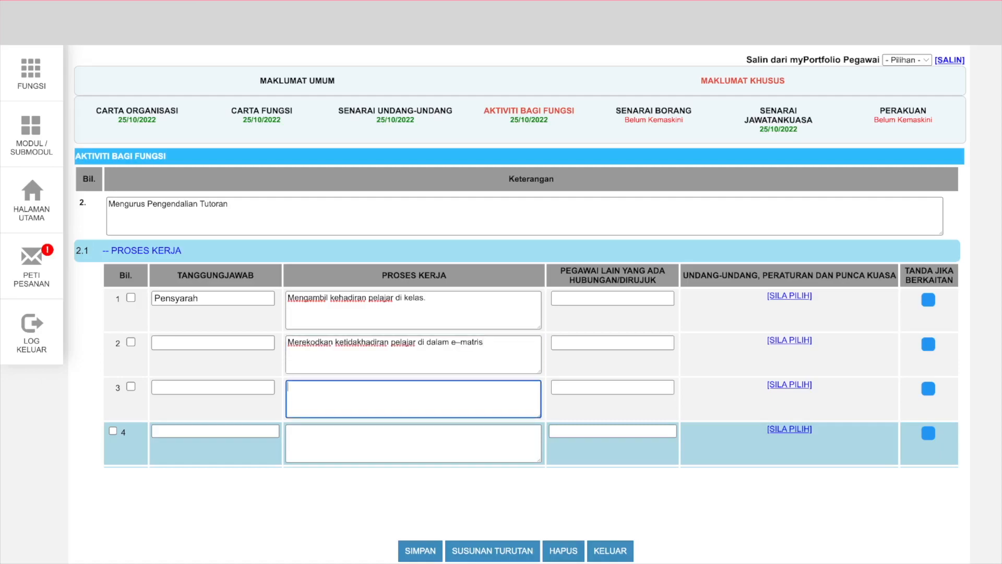
key(ctrl+Tab)
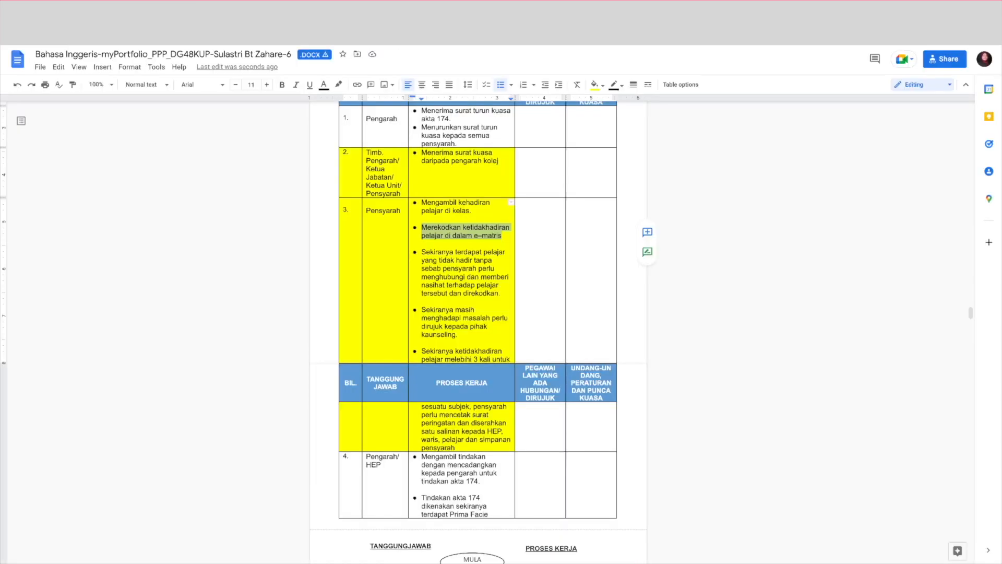
drag(500, 294, 422, 252)
key(ctrl+c)
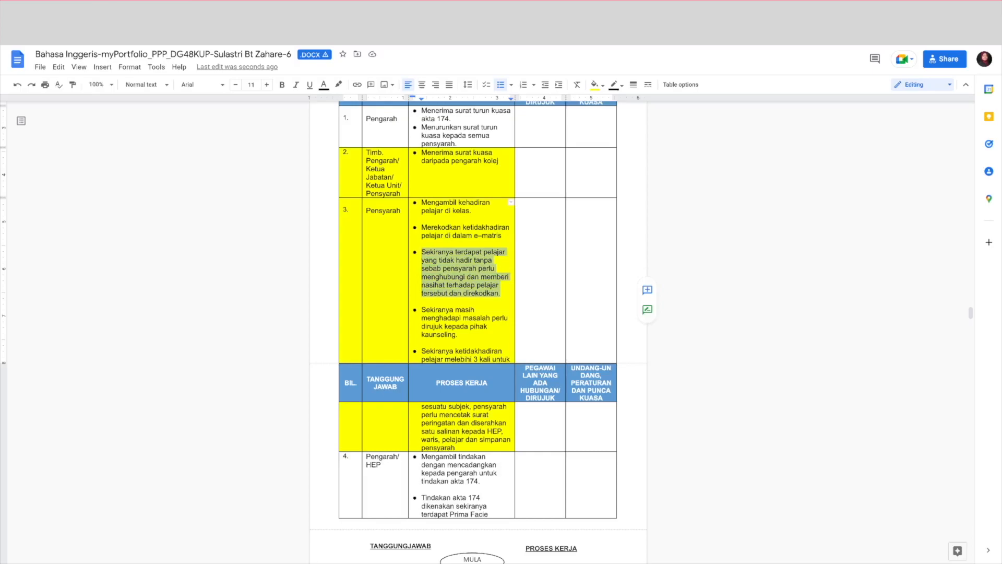
key(ctrl+Tab)
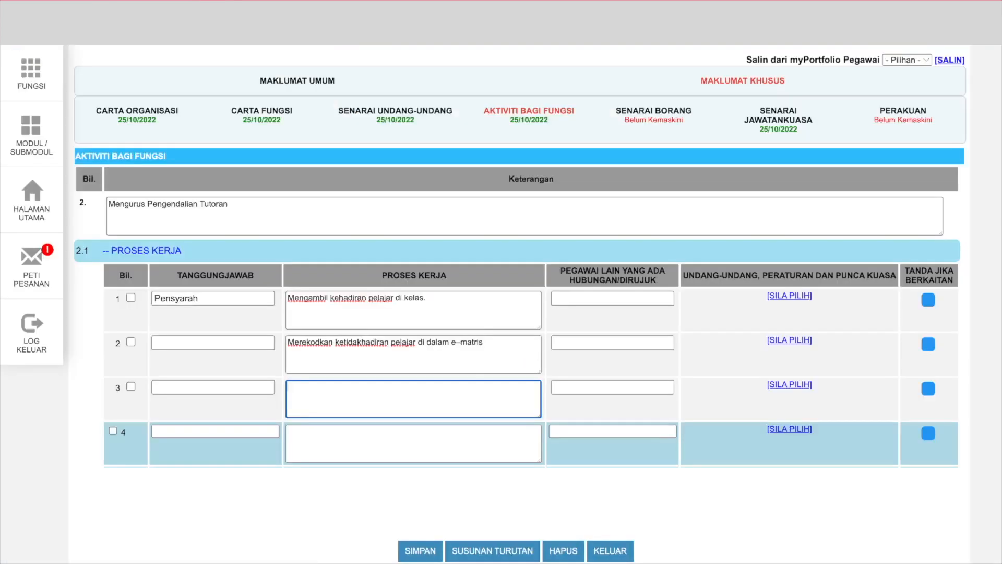
key(ctrl+v)
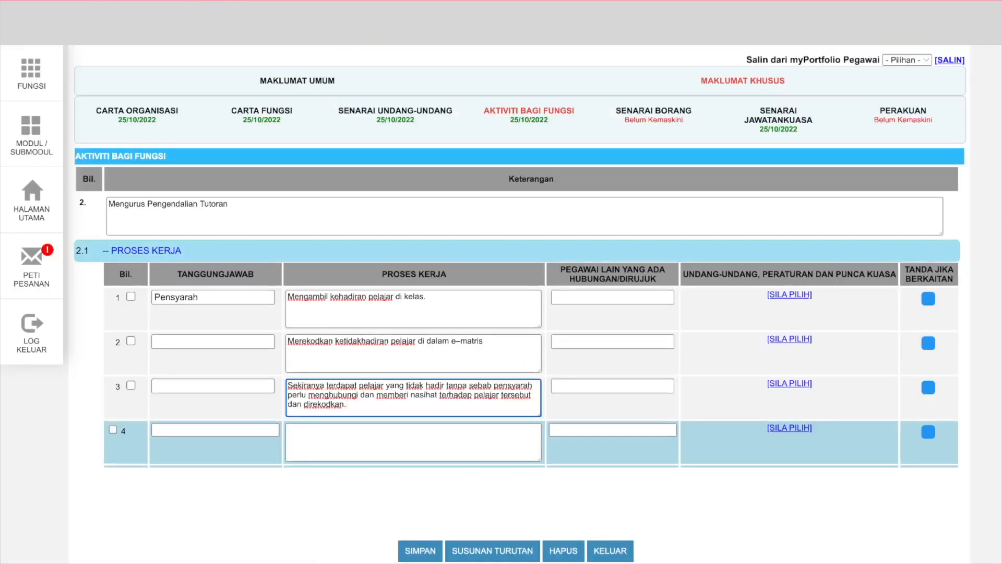
Copy the fourth Pensyarah item, "Sekiranya masih menghadapi masalah perlu dirujuk kepada pihak kaunseling.", from the document into Proses Kerja row 4 in HRMIS.
click(413, 442)
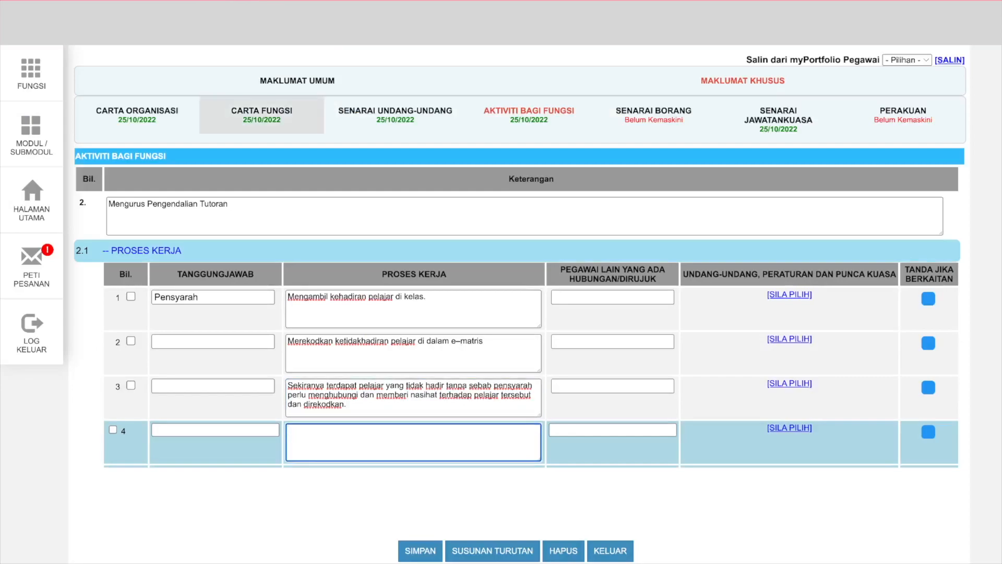
key(ctrl+Tab)
scroll(477, 313, down, 1)
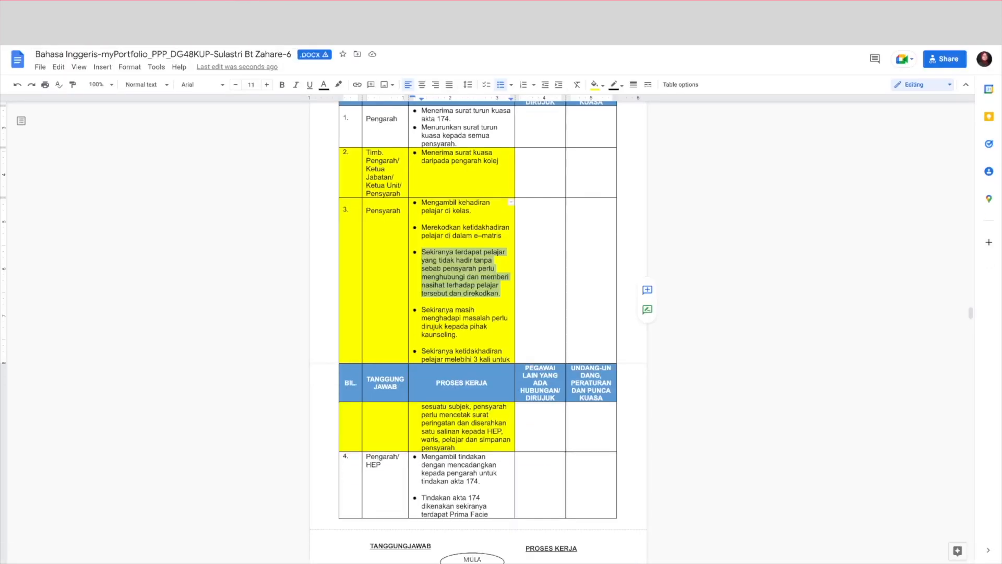
drag(458, 334, 422, 309)
key(ctrl+c)
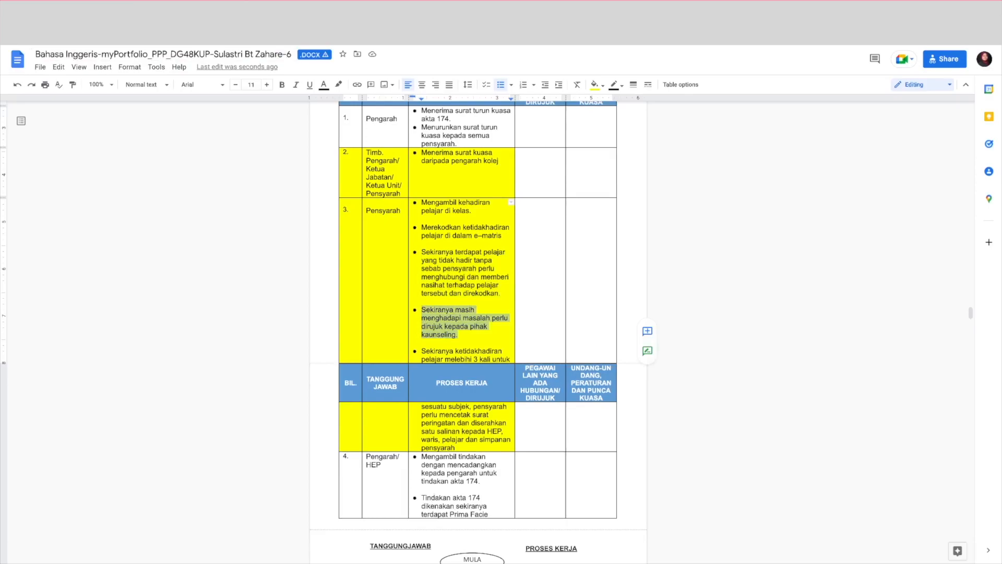
key(ctrl+shift+Tab)
key(ctrl+v)
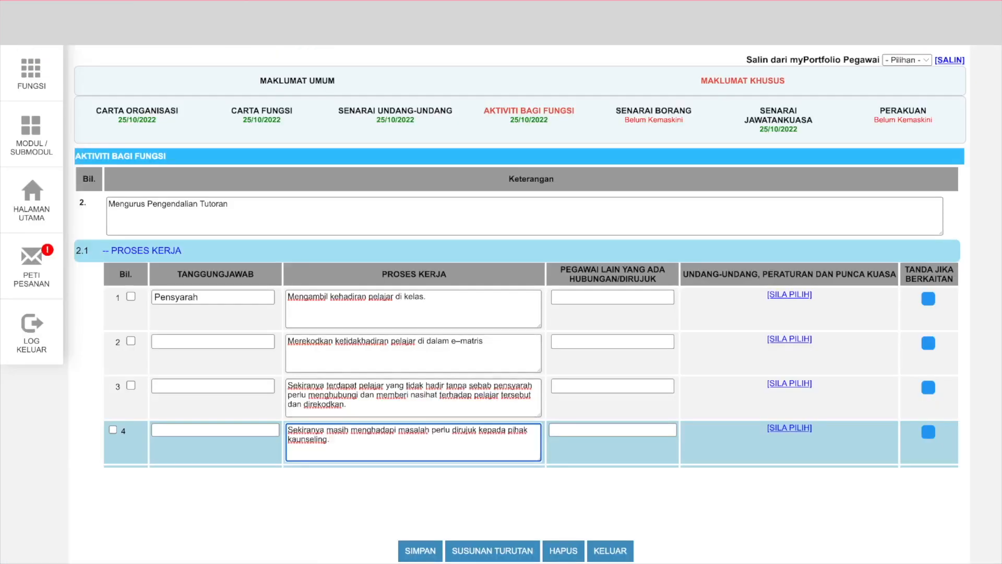
Copy the whole fifth Pensyarah item, "Sekiranya ketidakhadiran pelajar melebihi 3 kali...", across the document's page break into Proses Kerja row 5 in HRMIS.
scroll(413, 378, down, 2)
click(414, 378)
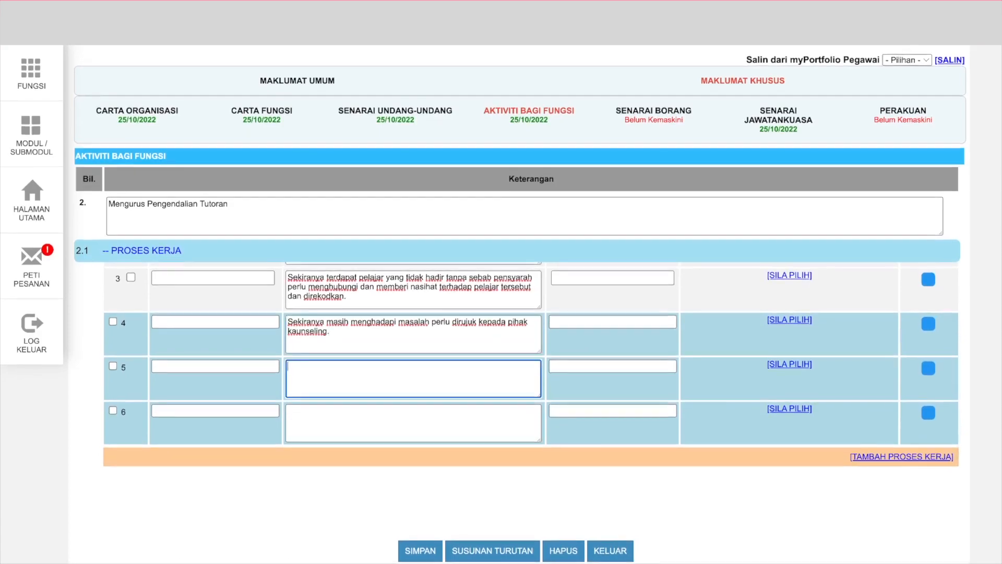
key(ctrl+Tab)
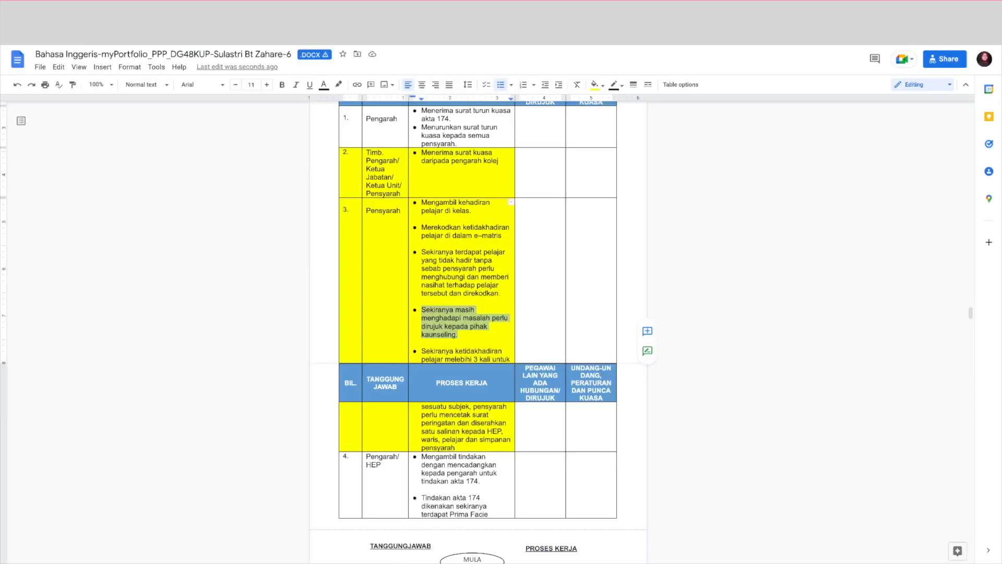
drag(422, 351, 458, 448)
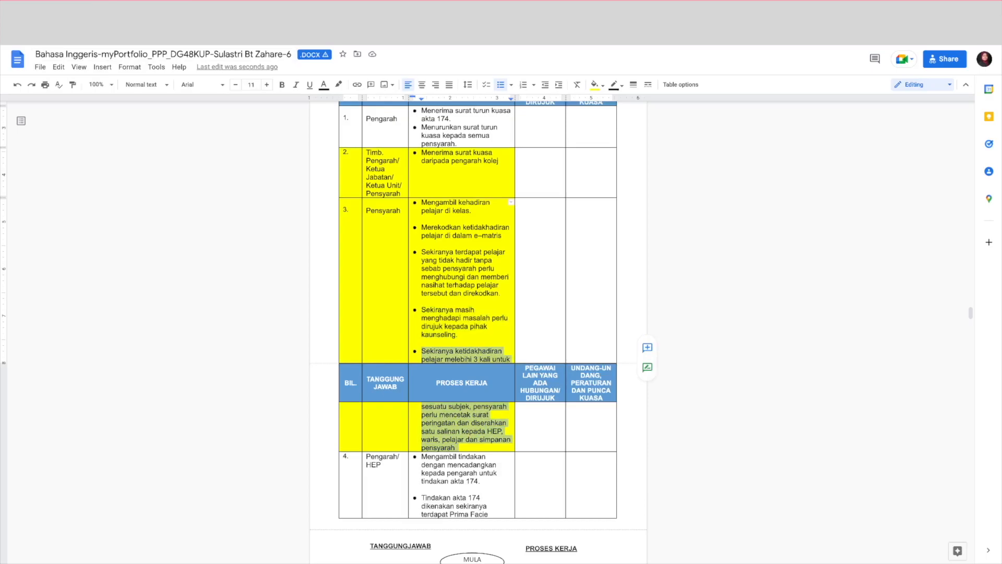
key(ctrl+shift+Tab)
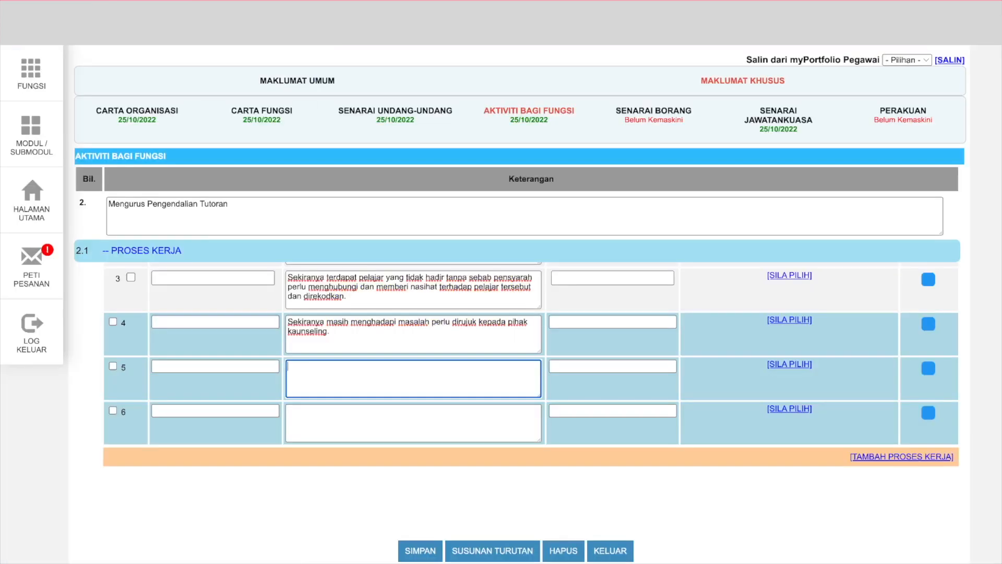
key(ctrl+v)
Copy Pensyarah from the Tanggungjawab of row 1 into rows 2 to 5 and save the Proses Kerja rows.
scroll(209, 339, up, 3)
click(180, 298)
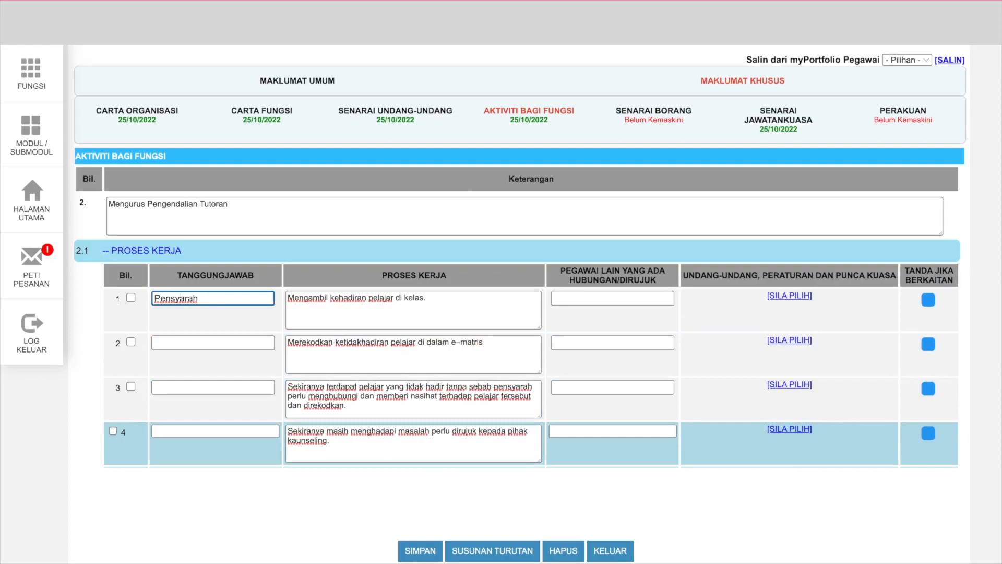
double_click(180, 298)
key(ctrl+c)
click(208, 342)
key(ctrl+v)
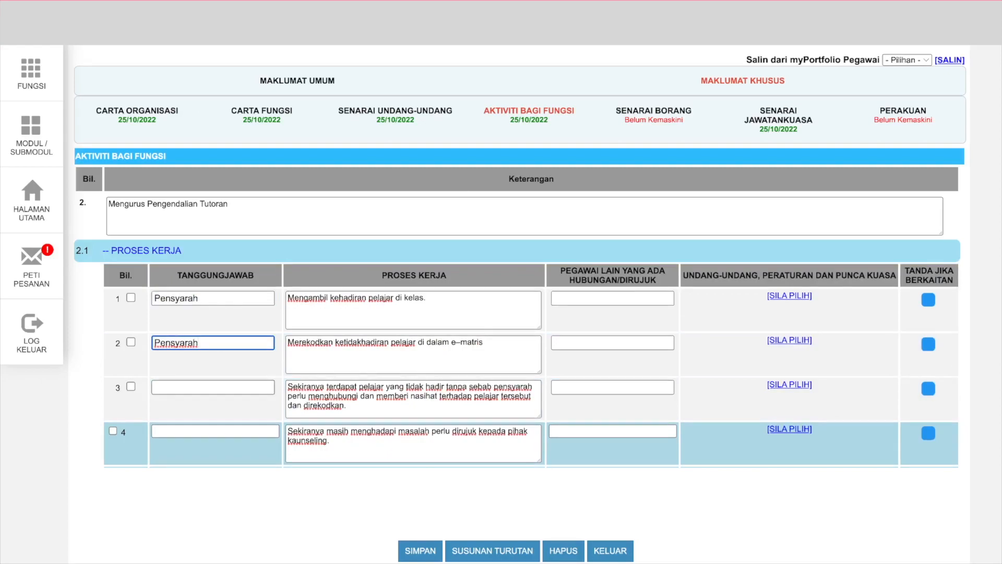
click(208, 387)
key(ctrl+v)
click(209, 431)
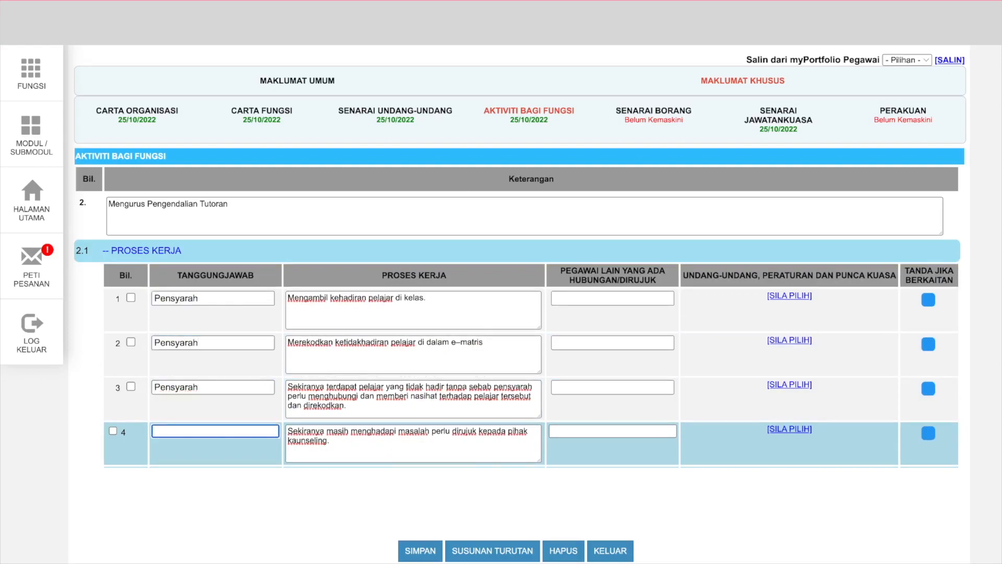
key(ctrl+v)
scroll(215, 365, down, 3)
click(215, 366)
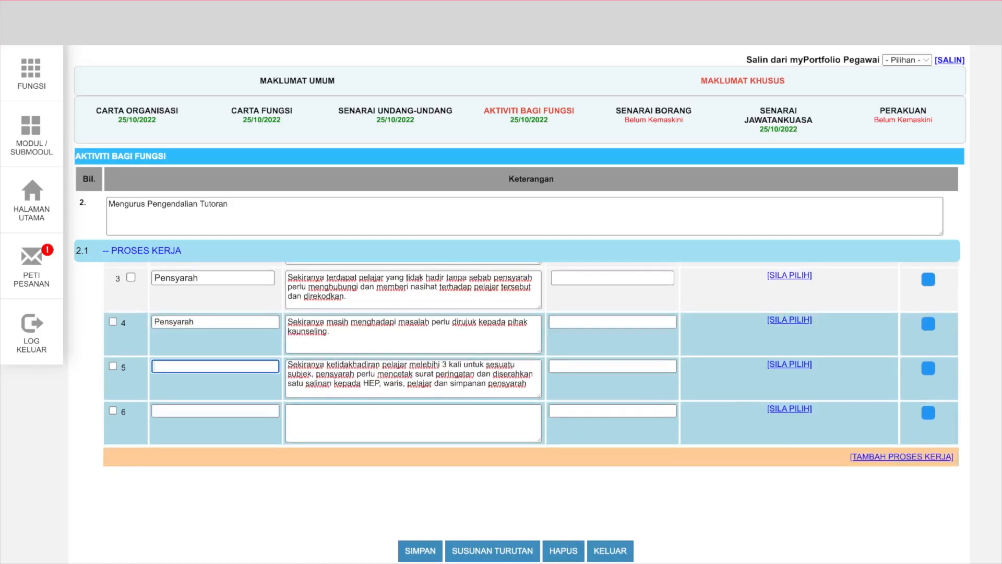
key(ctrl+v)
scroll(532, 366, up, 3)
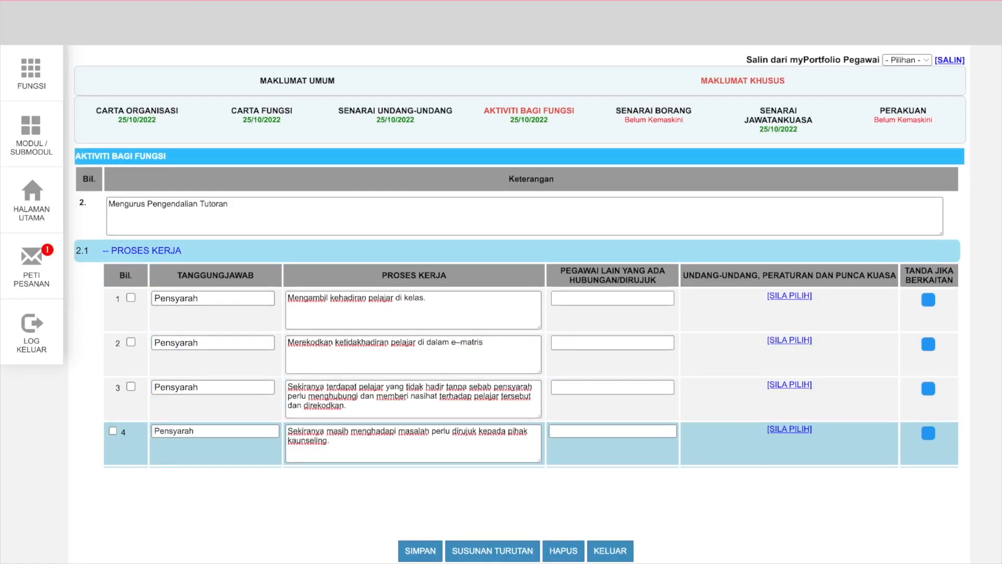
scroll(531, 365, down, 3)
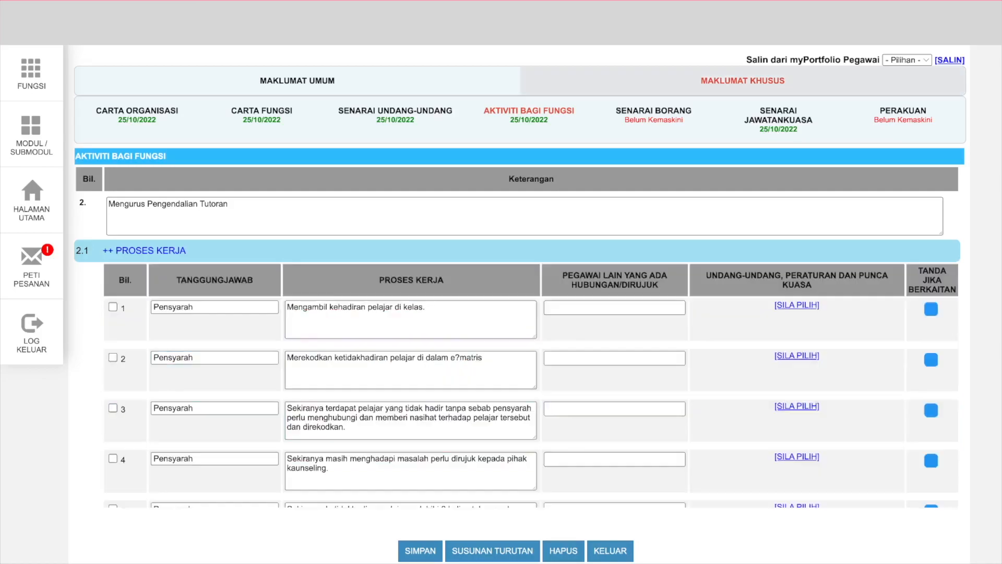
Check the activity's flow chart in the document, then attach carta alir aktiviti 2.png to Carta Alir row 1 in HRMIS and save.
scroll(516, 337, down, 1)
scroll(516, 336, down, 4)
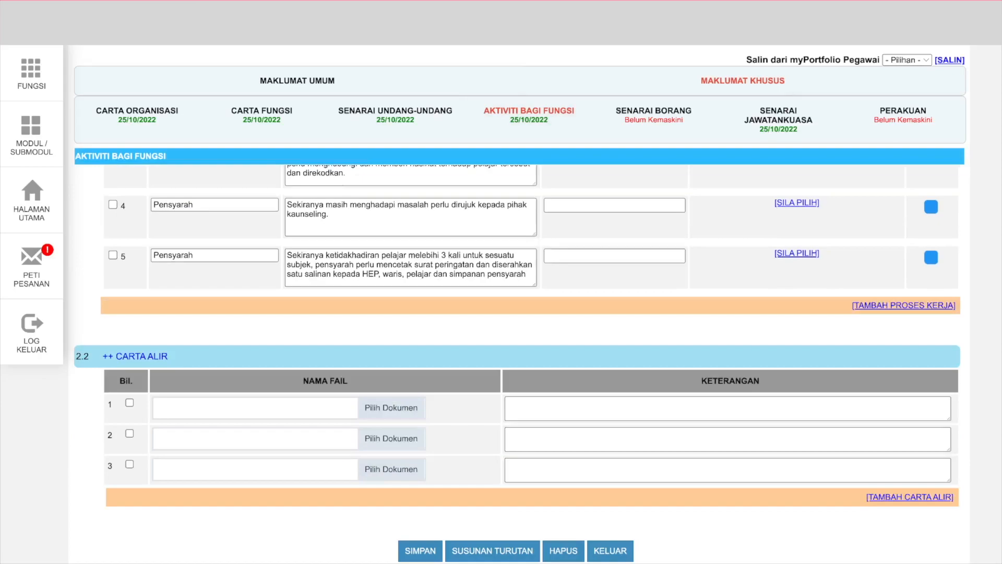
key(ctrl+Tab)
scroll(478, 334, down, 8)
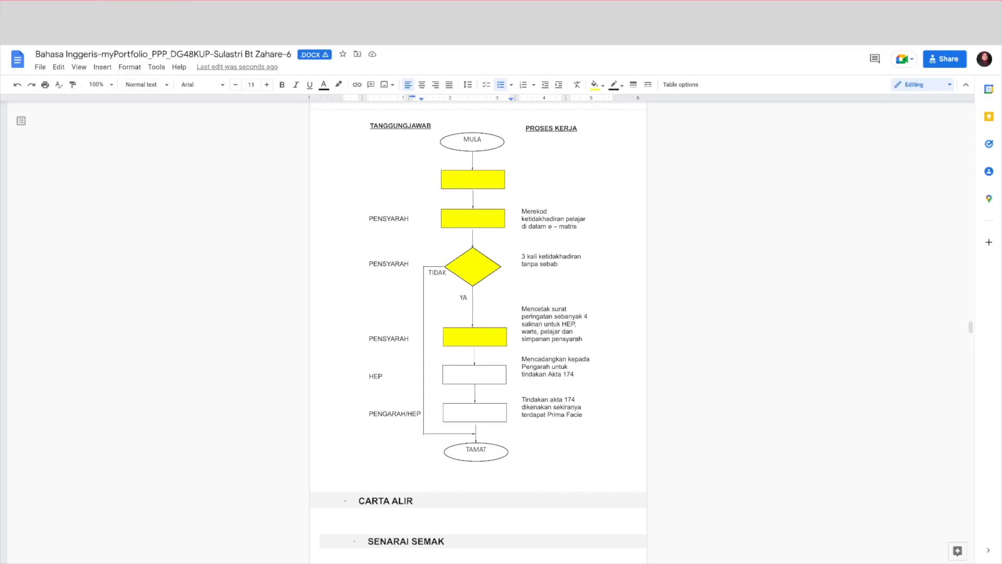
key(ctrl+Tab)
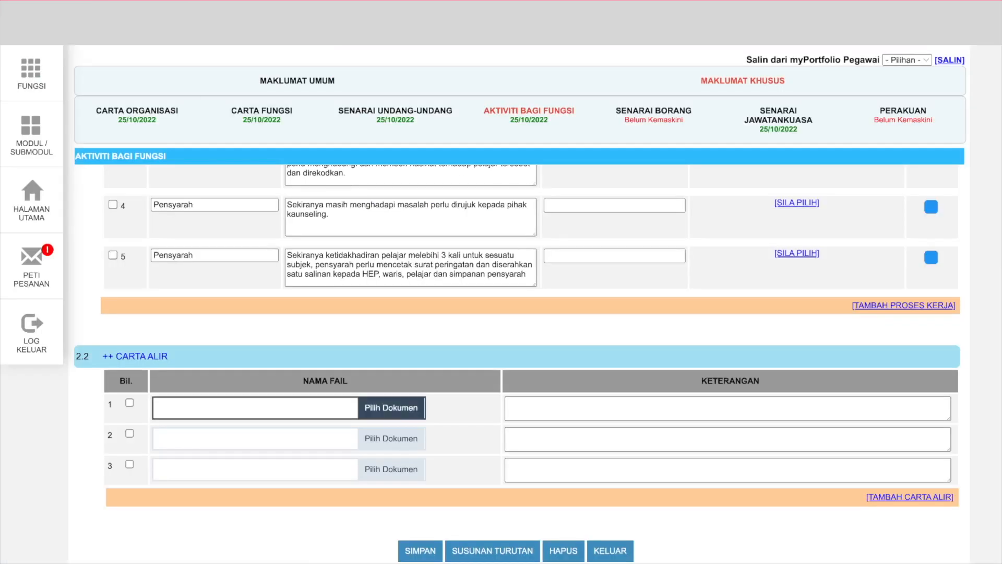
click(391, 408)
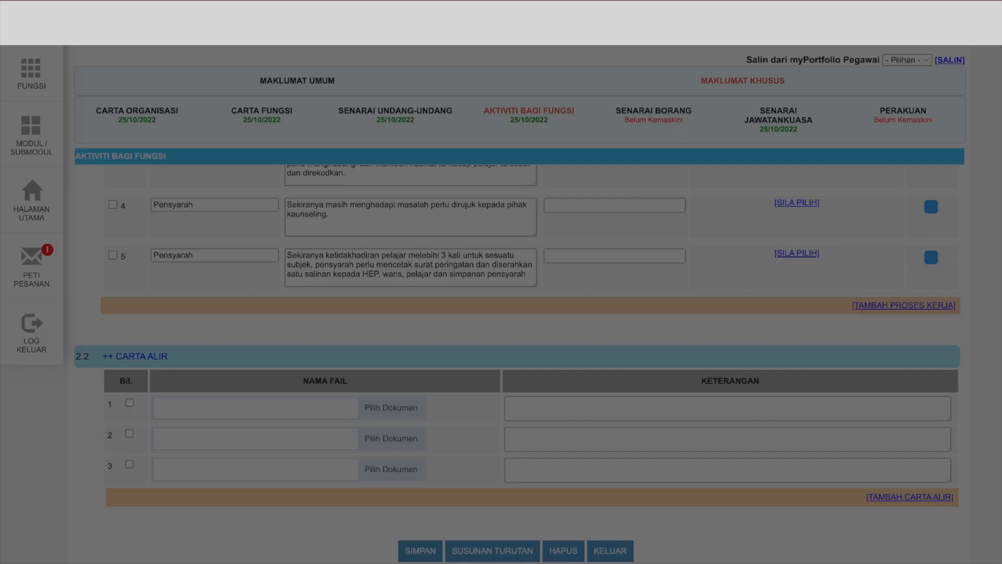
key(Return)
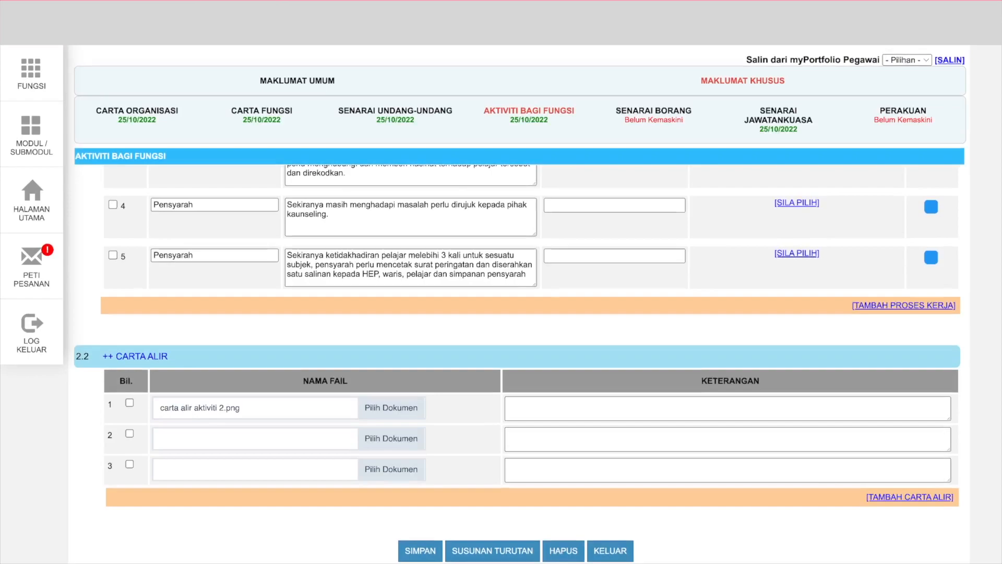
scroll(517, 336, up, 5)
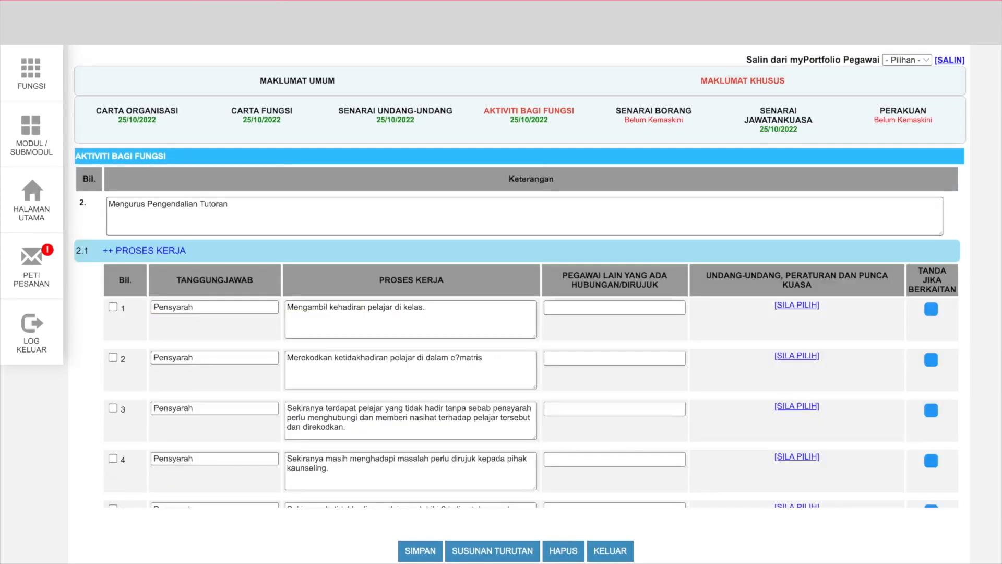
scroll(517, 336, down, 10)
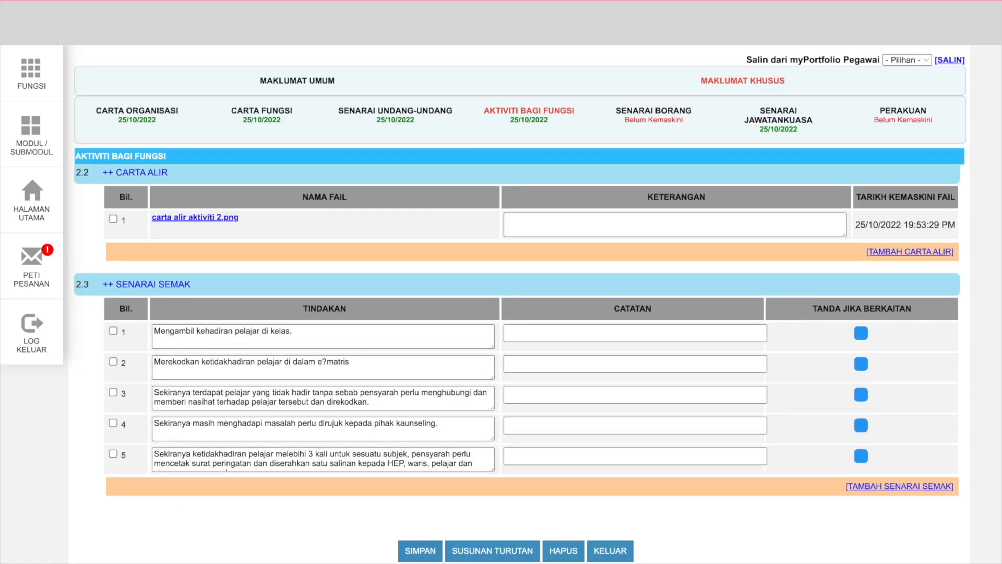
click(674, 225)
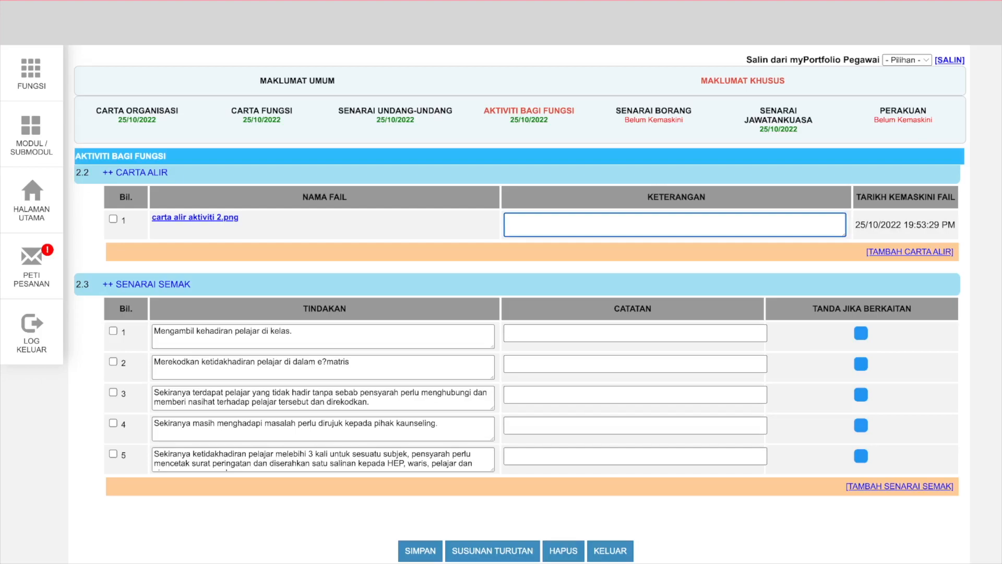
click(675, 266)
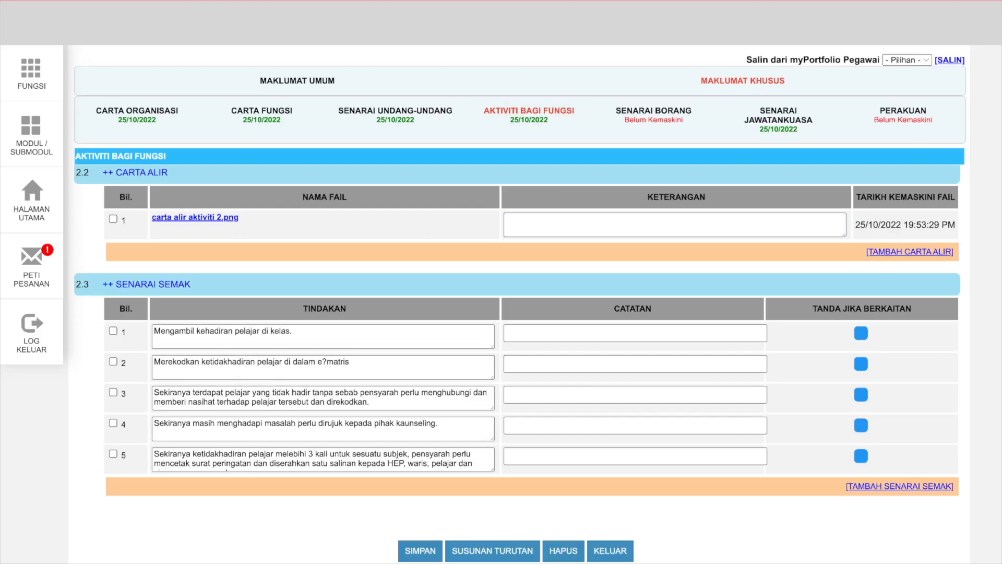
scroll(626, 256, up, 1)
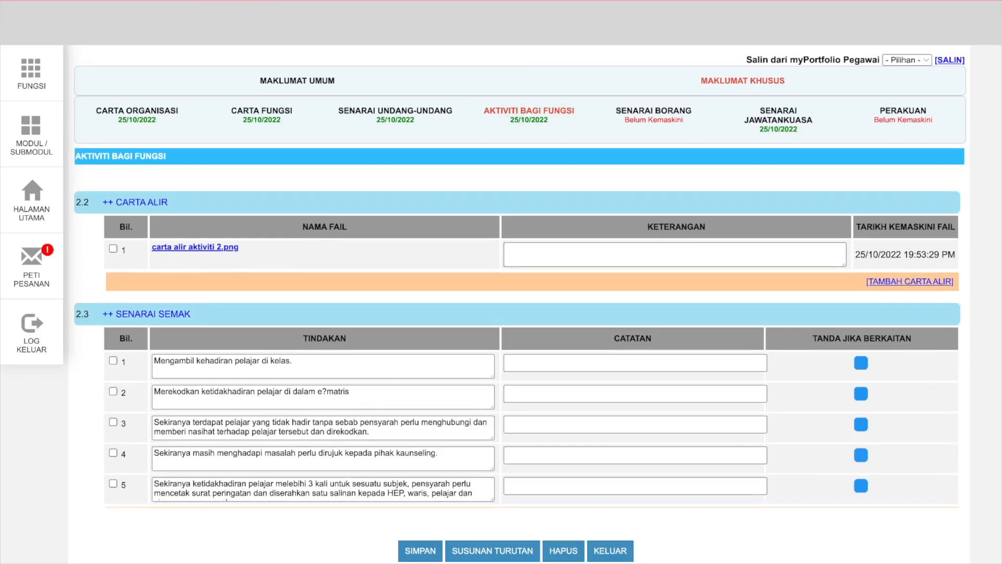
Enter "carta alir aktiviti 2 e-matris" as the Keterangan of Carta Alir row 1 and save the activity.
click(626, 255)
text(carta ali)
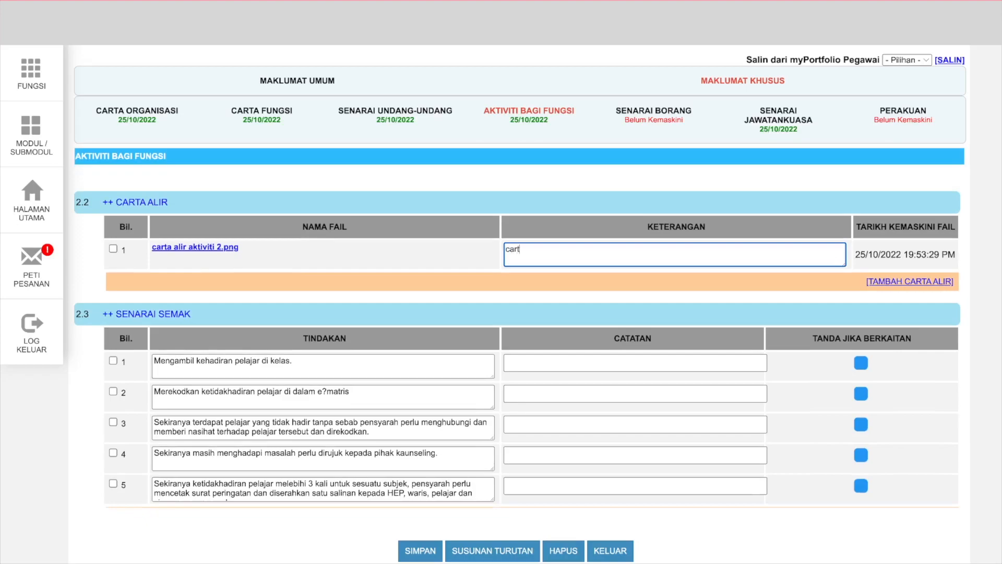
text(r aktiviti 2 e-matris)
click(420, 551)
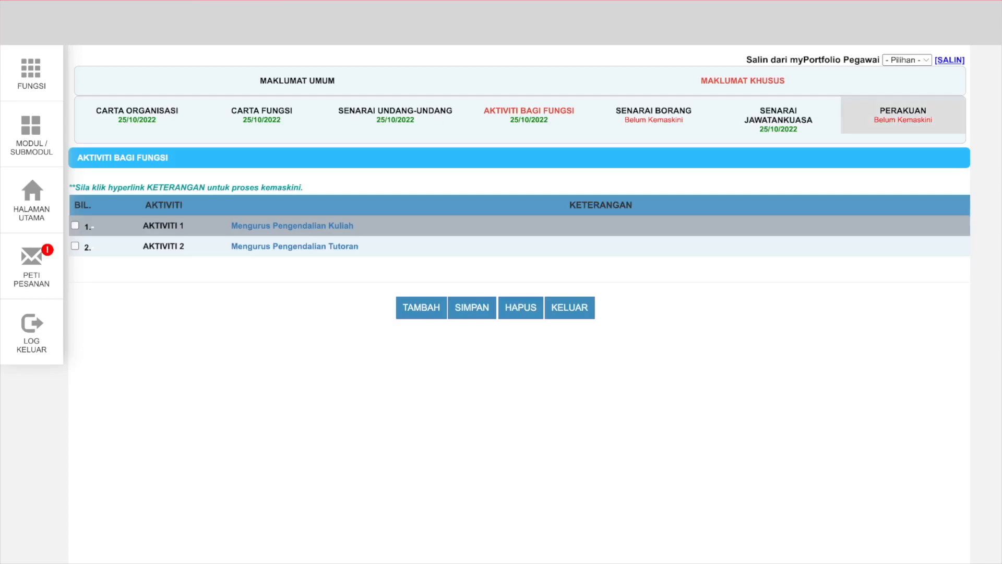
Add the forms INSTRUMEN SOAL SELIDIK ENTRANCE EXIT PLO and CLO, INSTRUMEN EPP and PENGAKUAN TUGASAN PELAJAR to Senarai Borang and save.
click(903, 115)
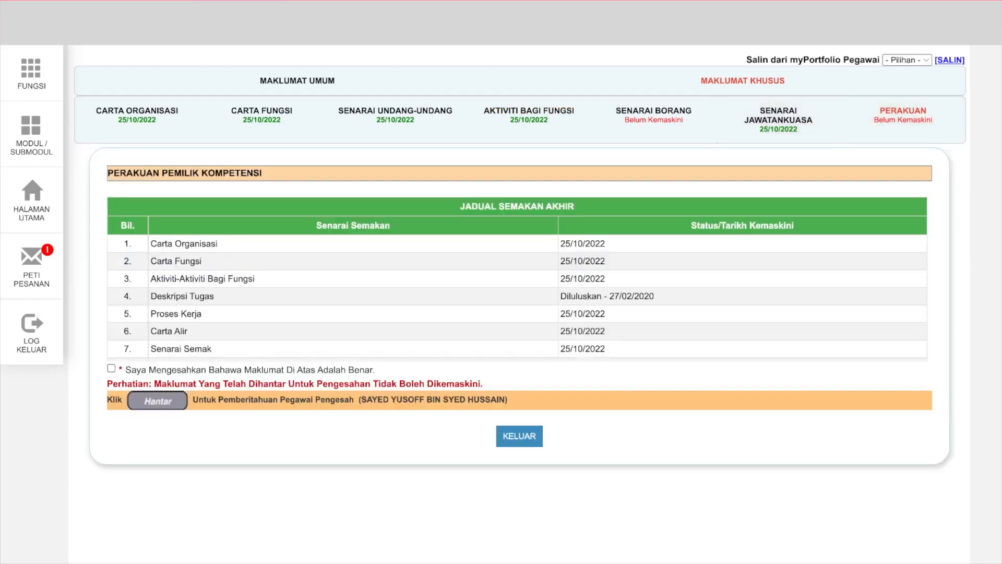
click(654, 115)
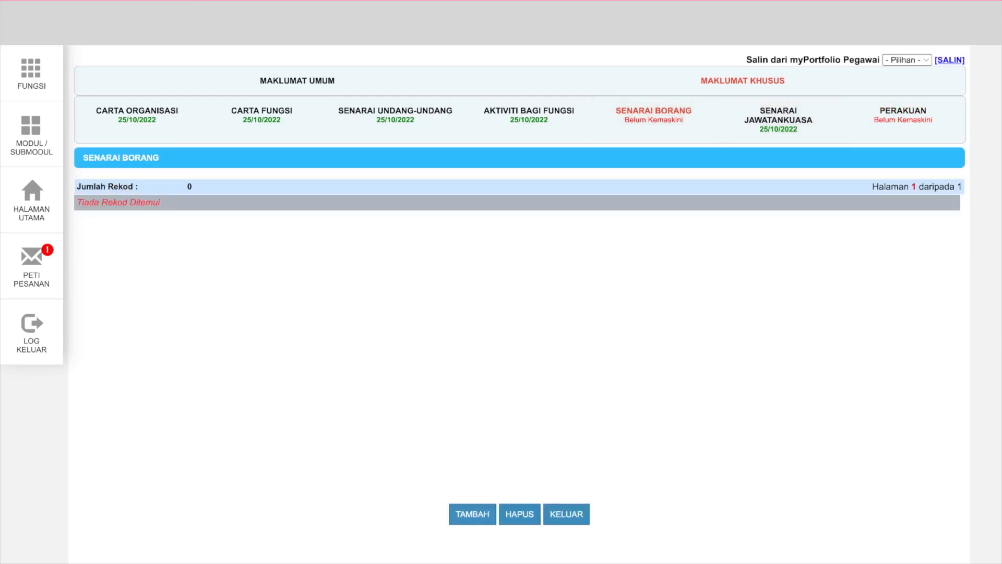
click(473, 514)
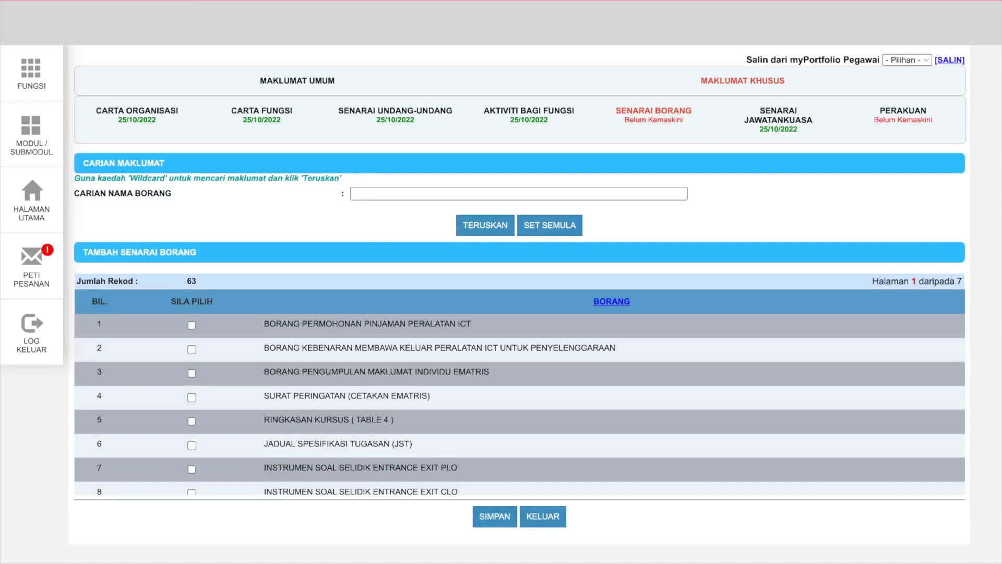
scroll(519, 392, down, 3)
scroll(520, 391, up, 3)
scroll(520, 392, down, 2)
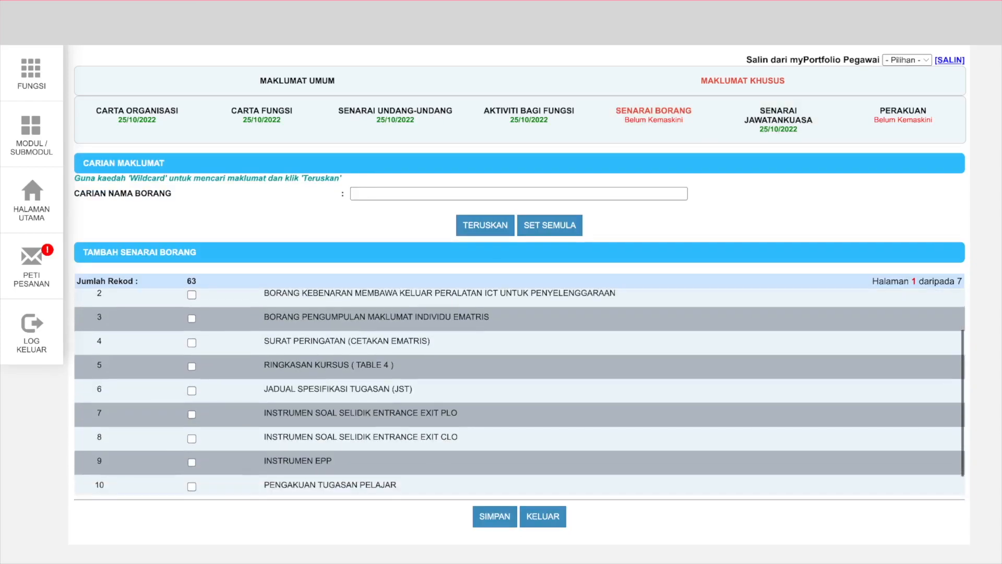
click(192, 414)
click(191, 438)
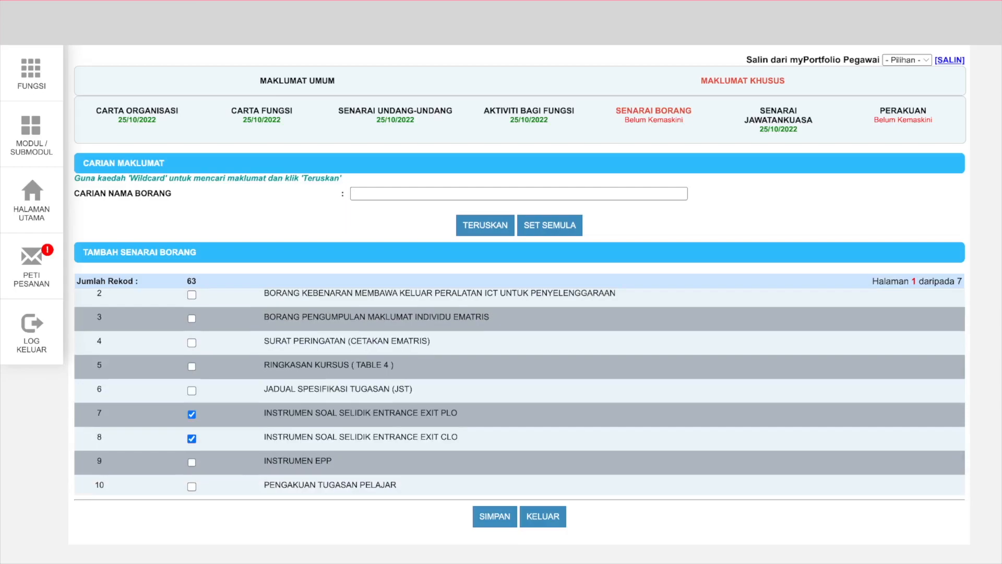
click(191, 463)
scroll(191, 462, down, 1)
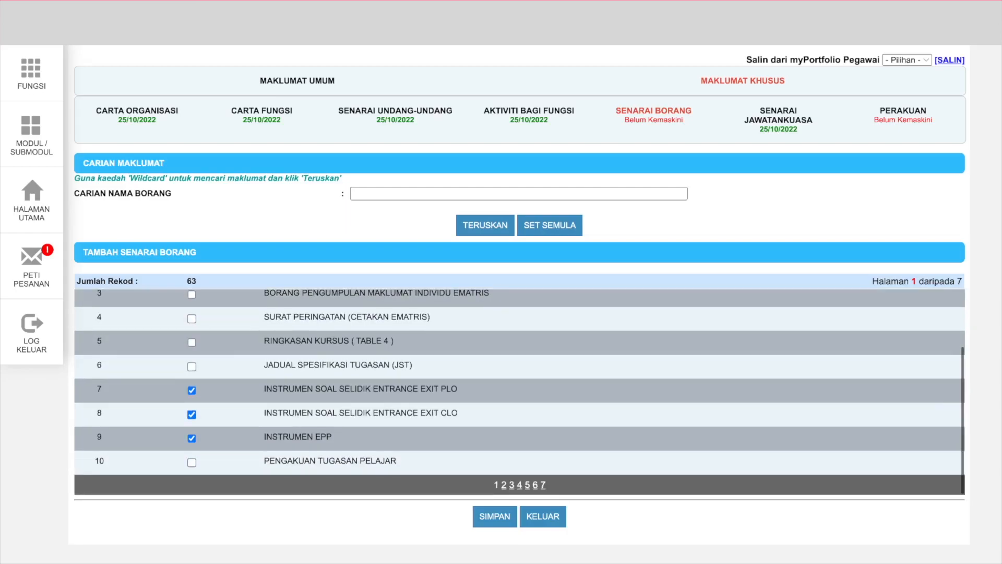
click(192, 461)
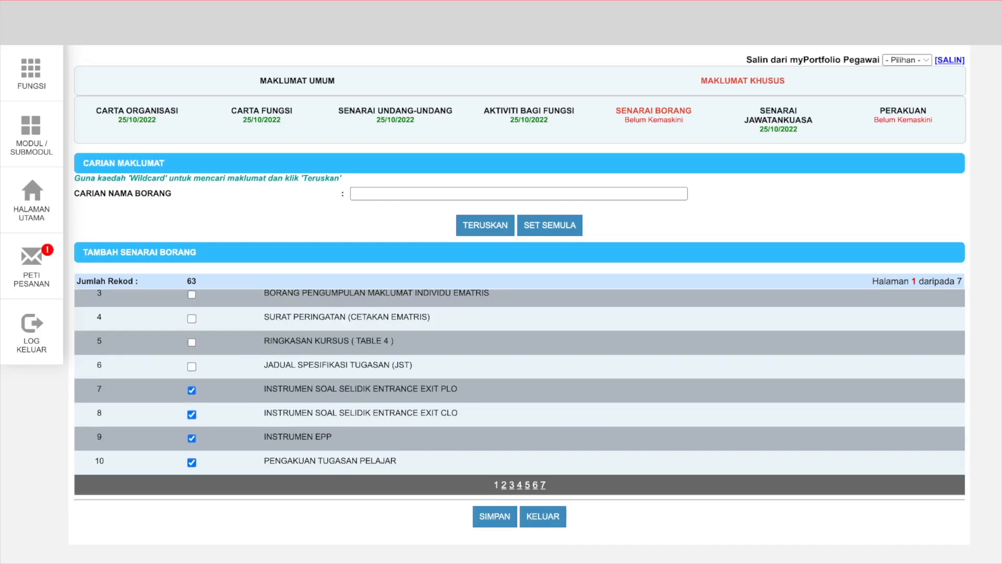
click(495, 516)
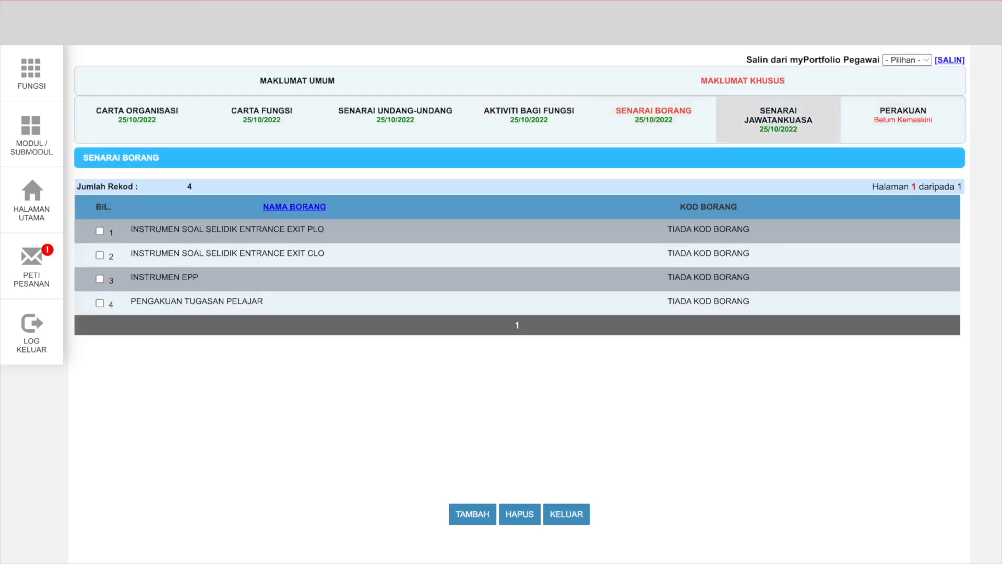
Assign the Ketua Jabatan/Pengetua Kolej of Jabatan Sastera Ikhtisas, under Pejabat Timbalan Pengarah, as the officer in Maklumat Pengesah/Pelulus.
click(778, 119)
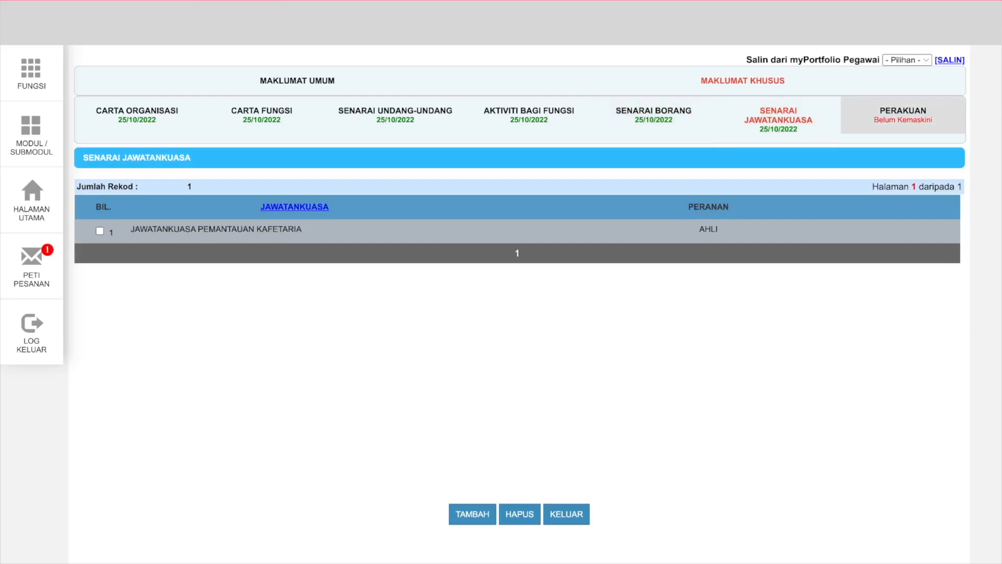
click(297, 80)
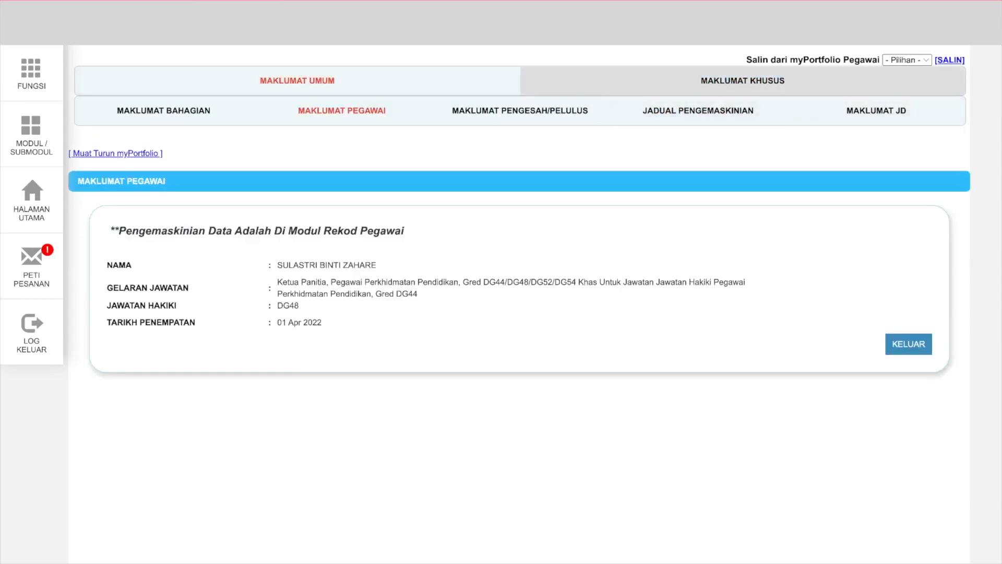
click(520, 110)
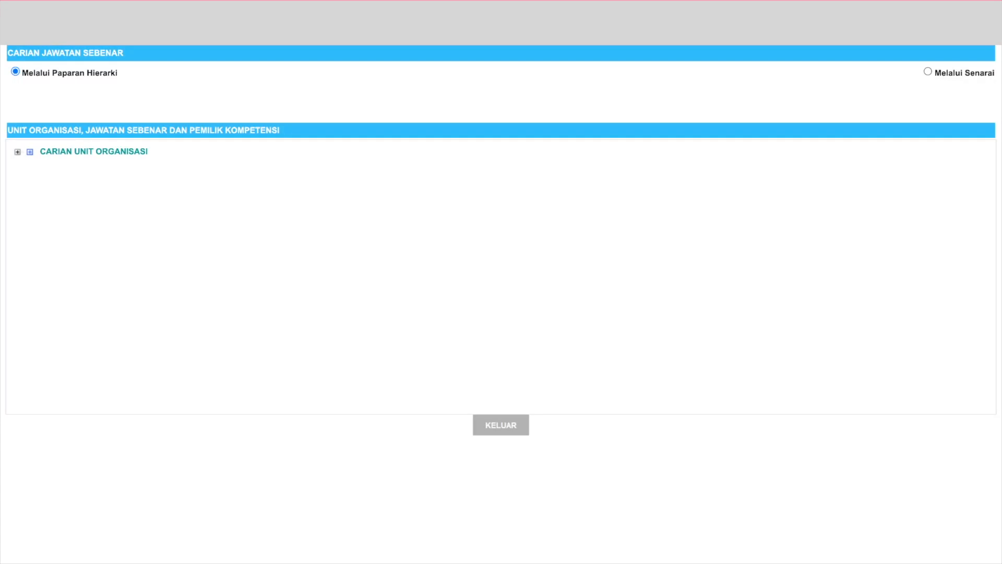
click(17, 152)
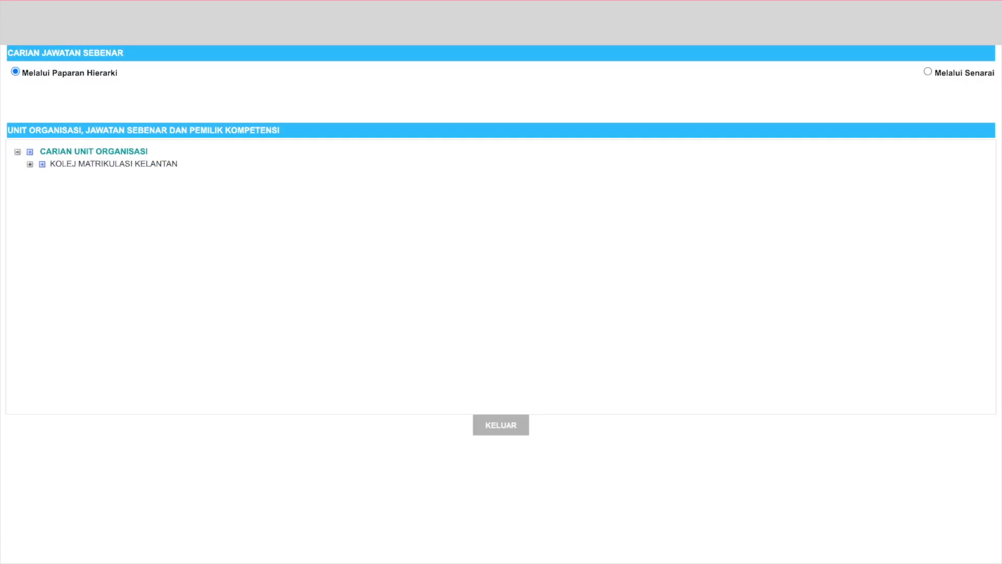
click(30, 164)
click(42, 176)
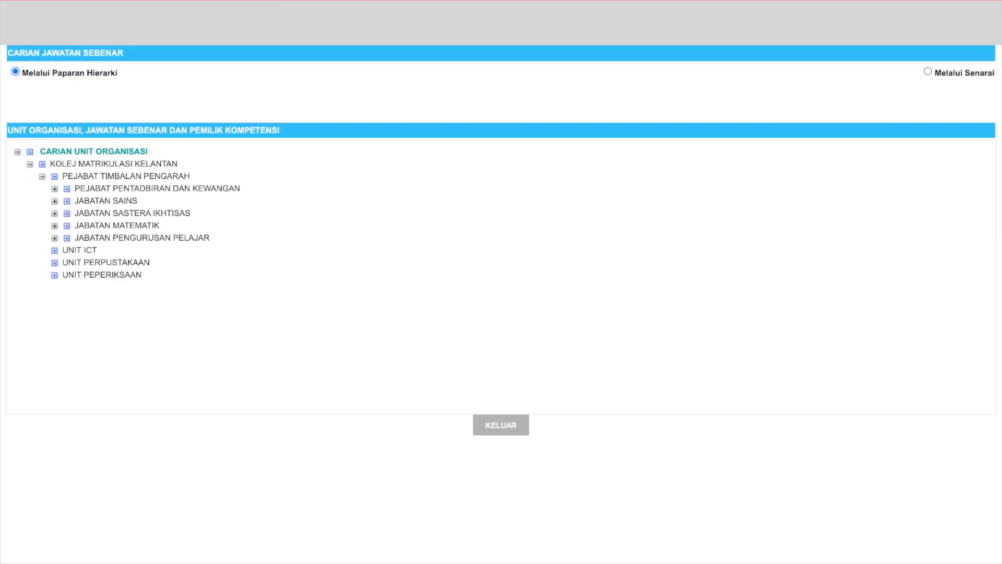
click(132, 213)
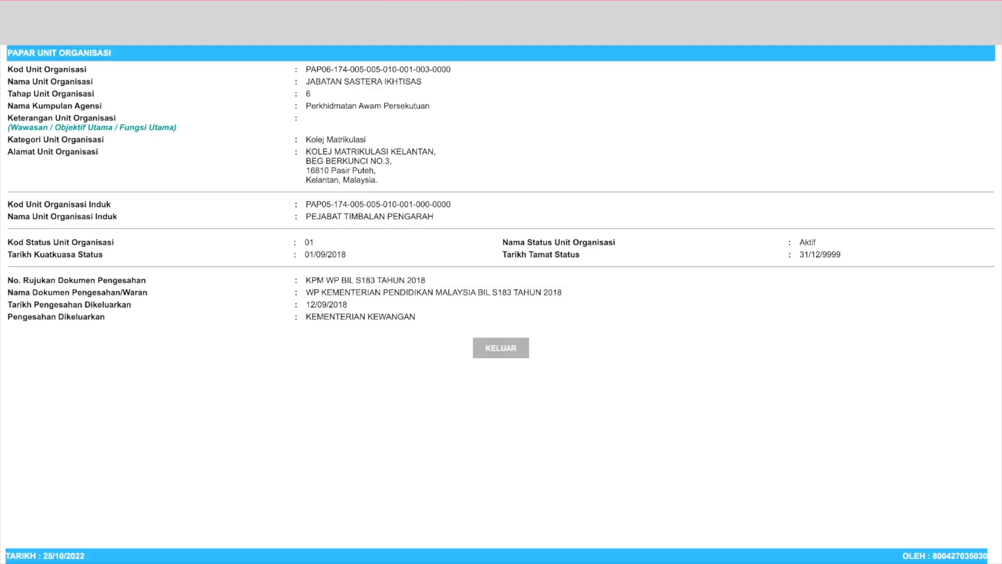
click(501, 348)
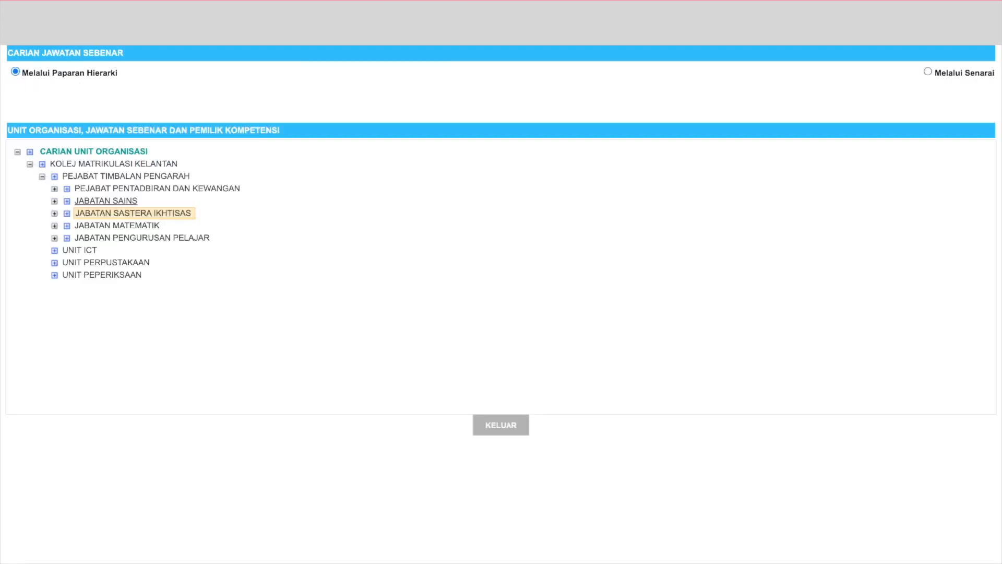
click(67, 213)
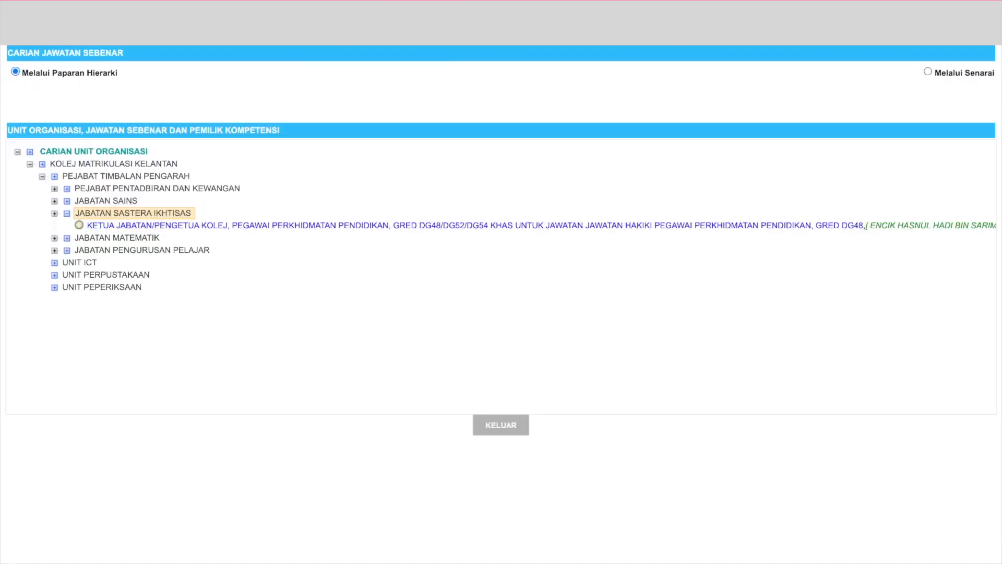
click(133, 213)
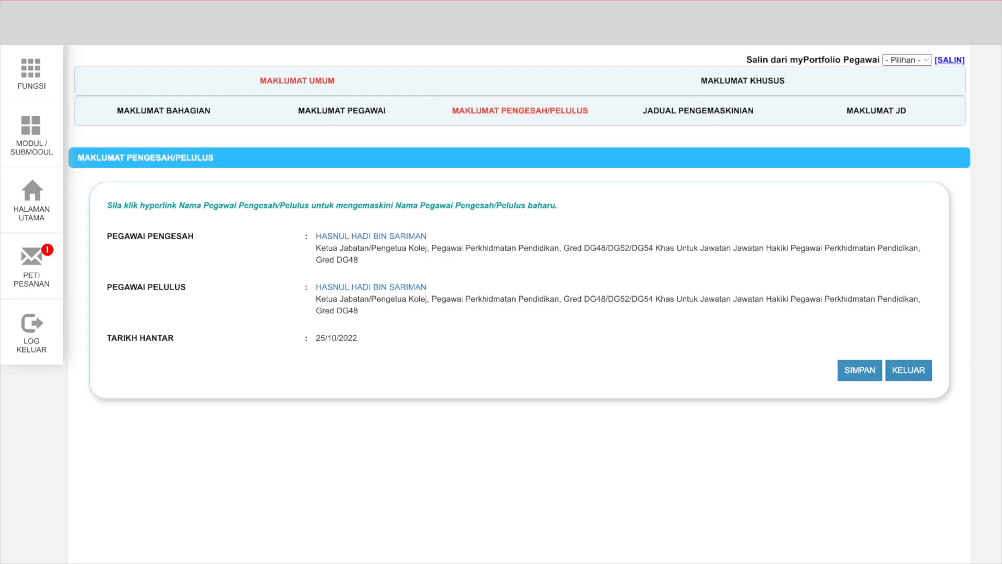
Check the verifying officer and final checklist in Perakuan, and the update status of every section in Jadual Pengemaskinian.
click(742, 80)
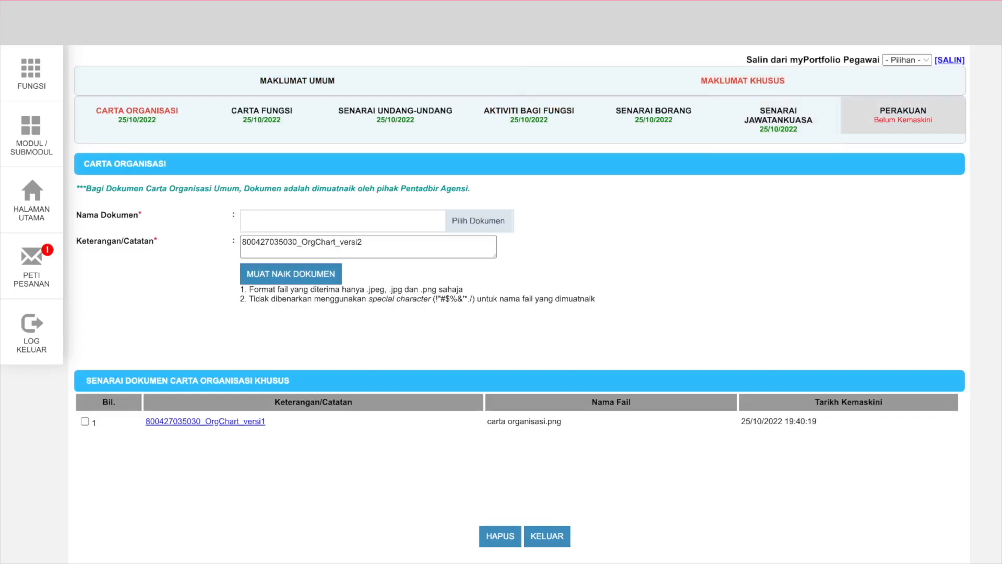
click(903, 115)
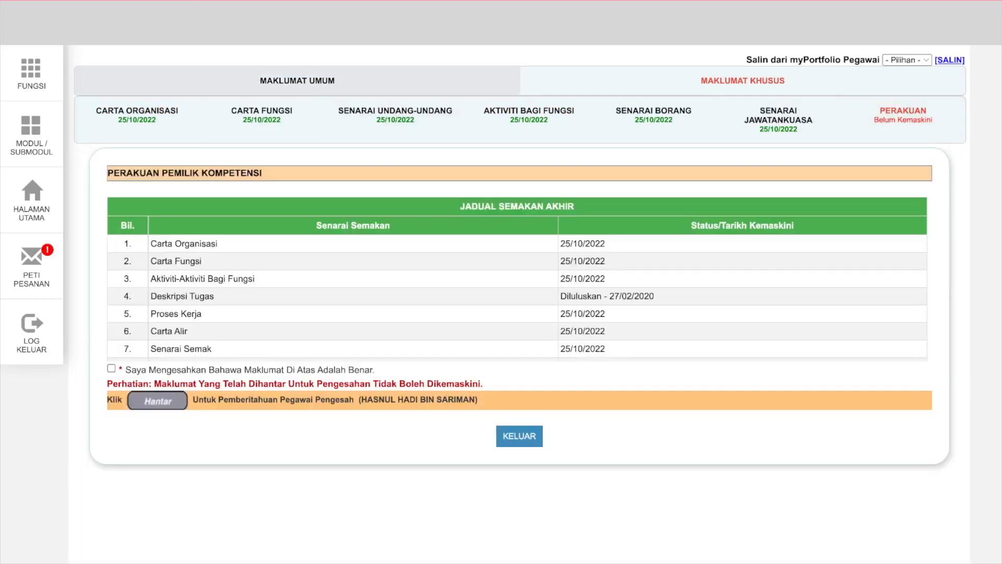
click(297, 81)
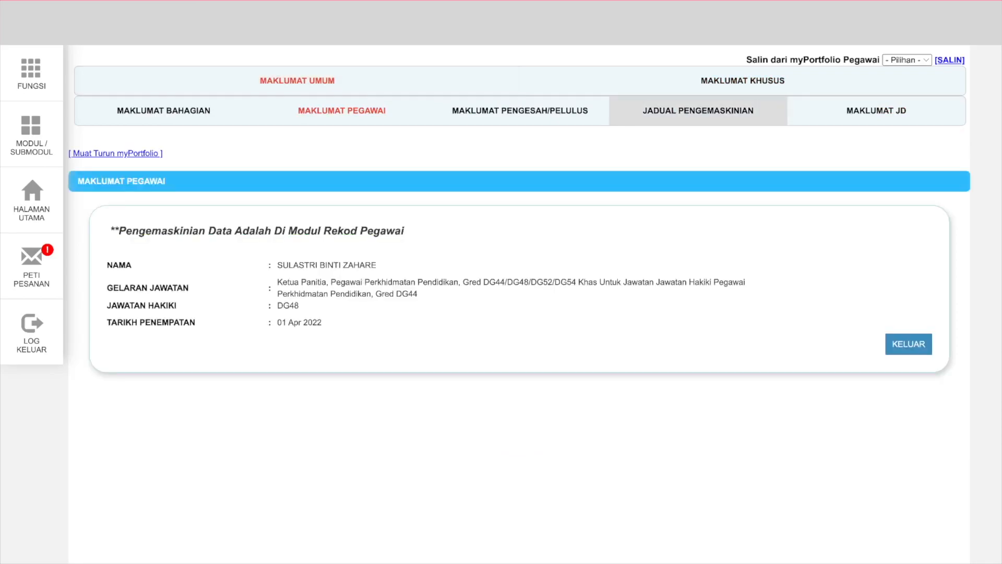
click(698, 110)
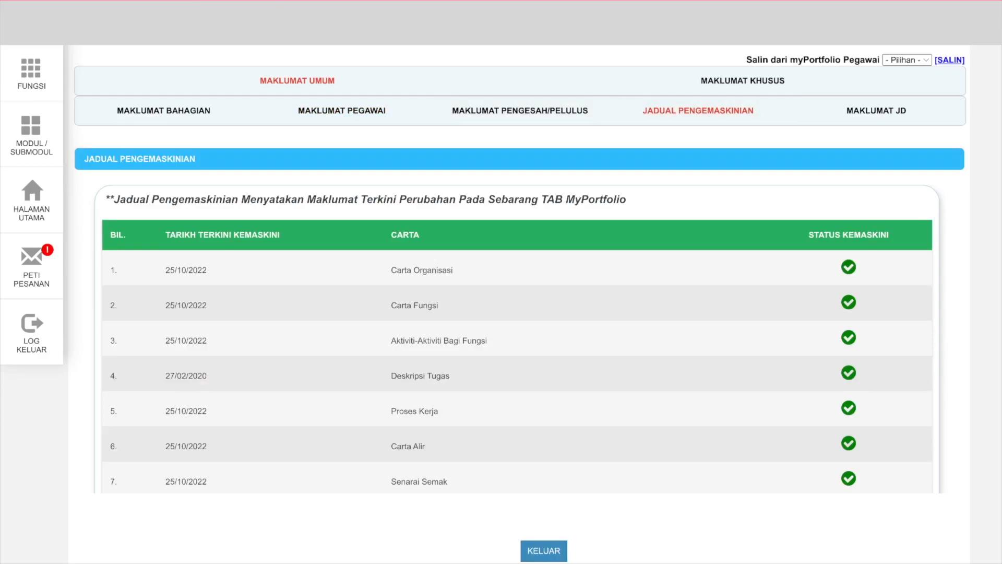
scroll(517, 339, down, 3)
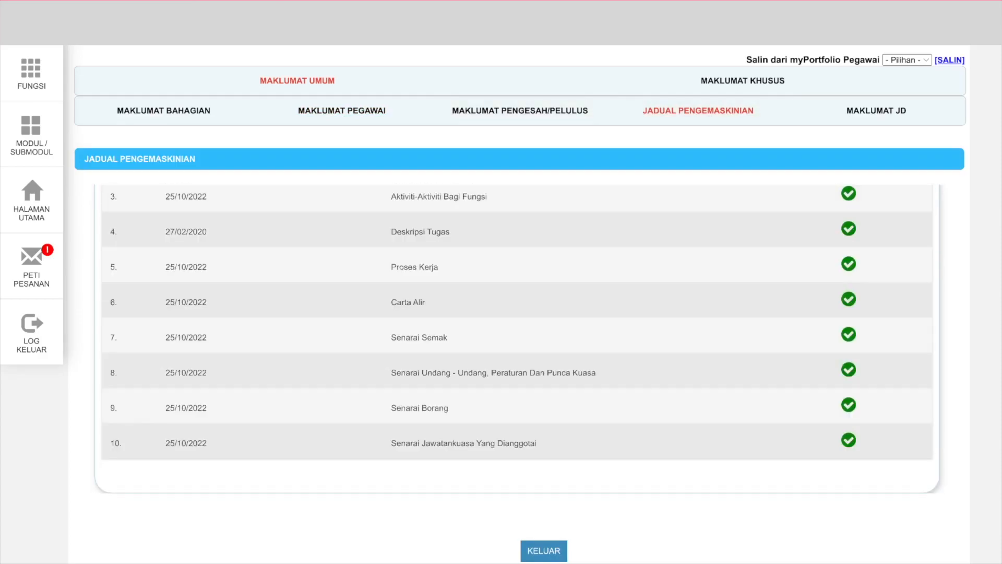
scroll(517, 339, up, 3)
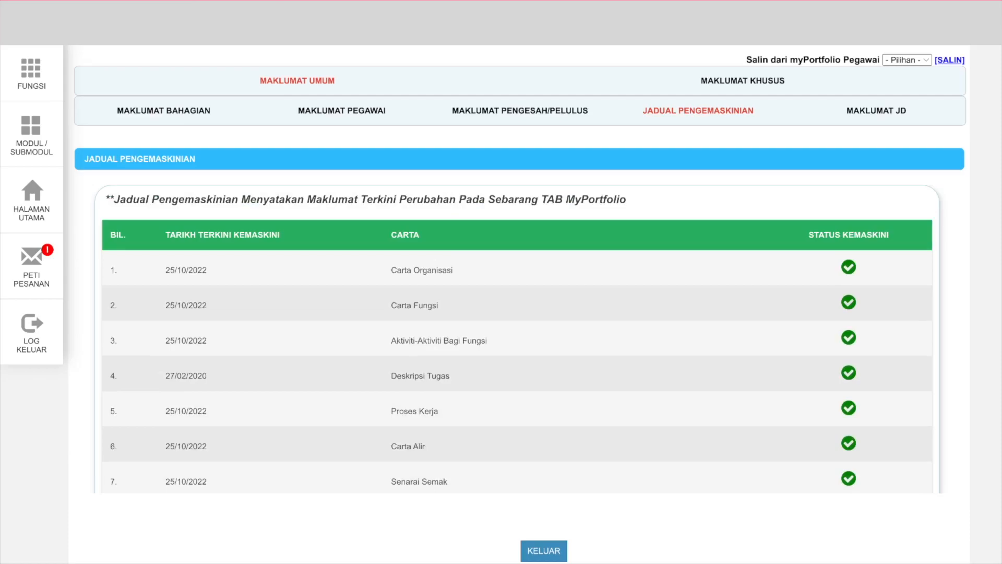
Review the Senarai Borang and Aktiviti Bagi Fungsi lists in Maklumat Khusus.
click(725, 81)
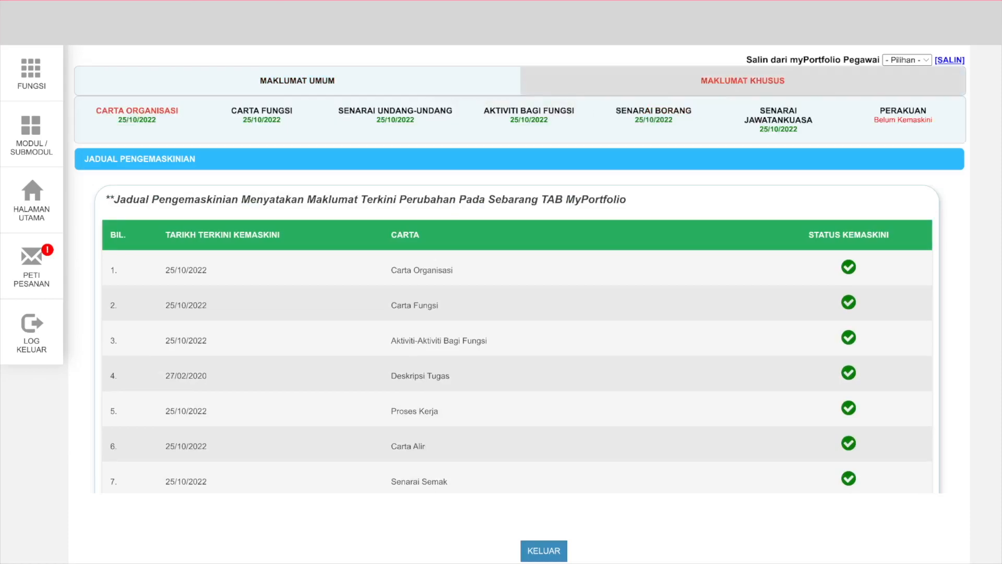
click(653, 114)
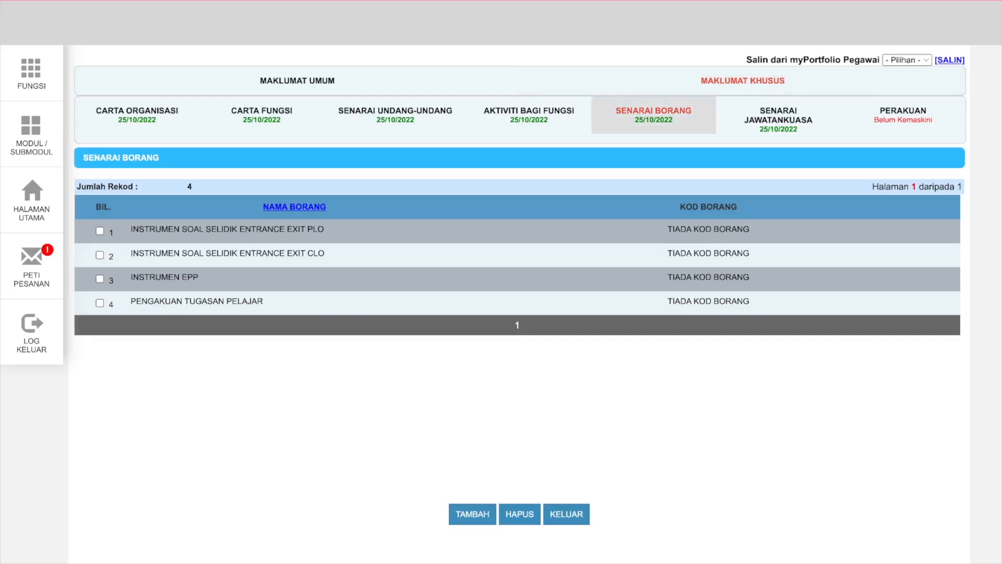
click(529, 115)
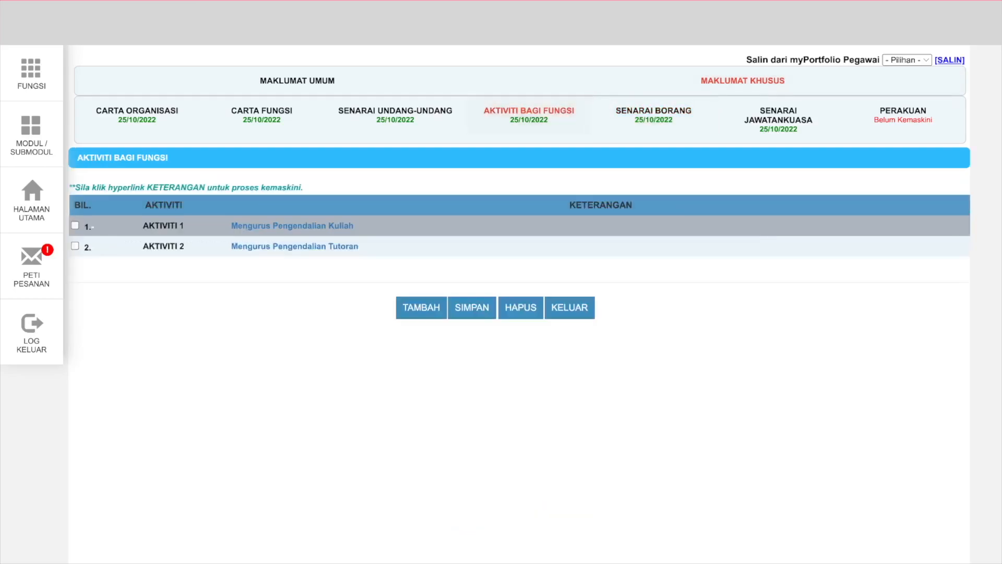